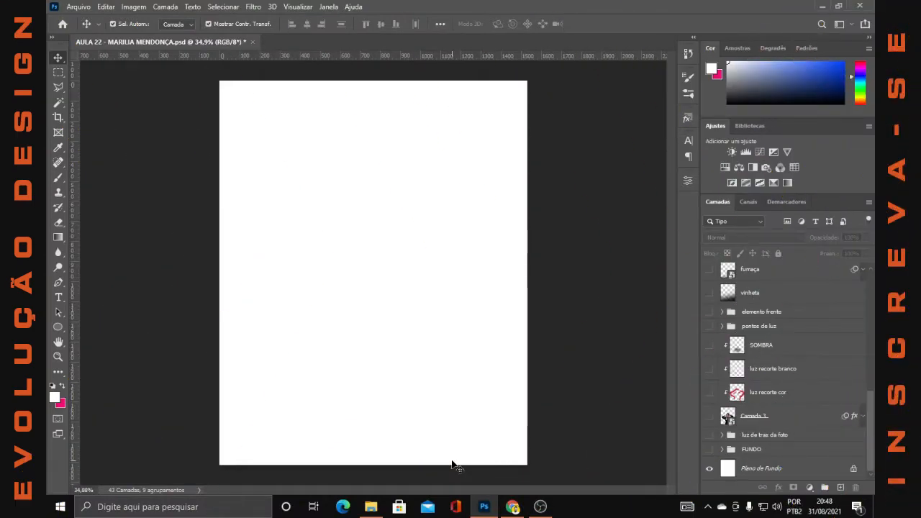
Review the size, resolution and colour mode settings for a new document without creating one
key("ctrl+n")
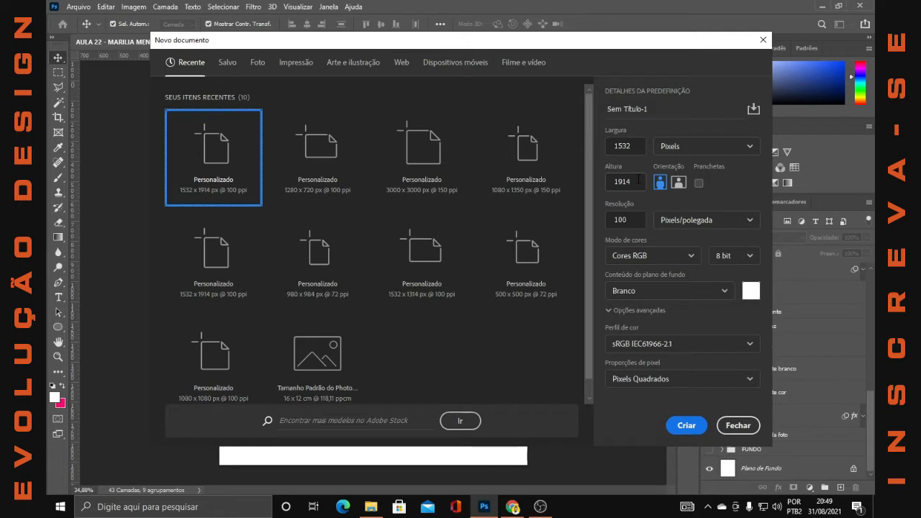
left_click(737, 425)
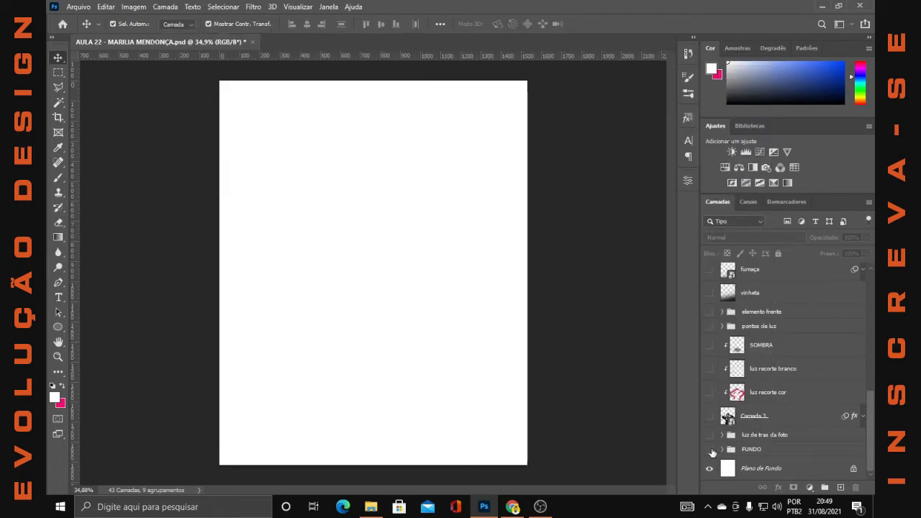
Show and expand the FUNDO group, then hide Camada 15, elemento fundo and fumaça copiar, leaving only the sky layer on
left_click(711, 450)
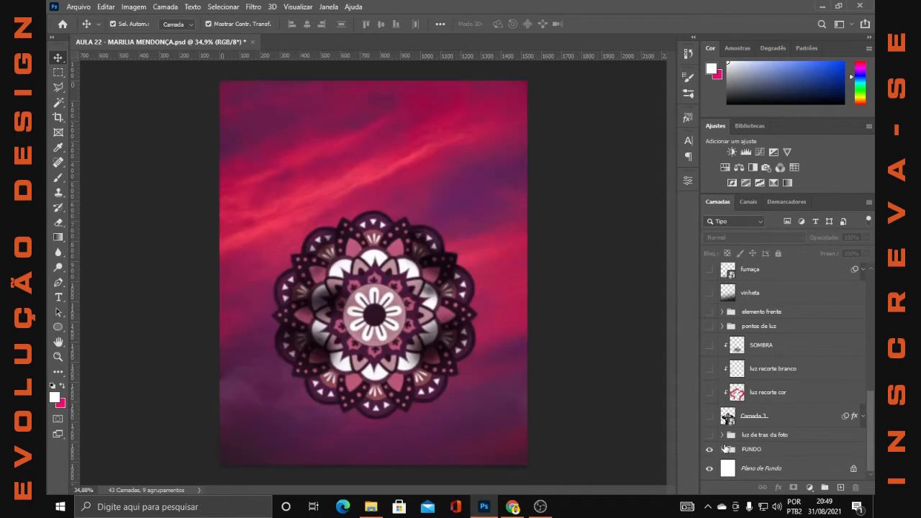
left_click(748, 449)
left_click(722, 449)
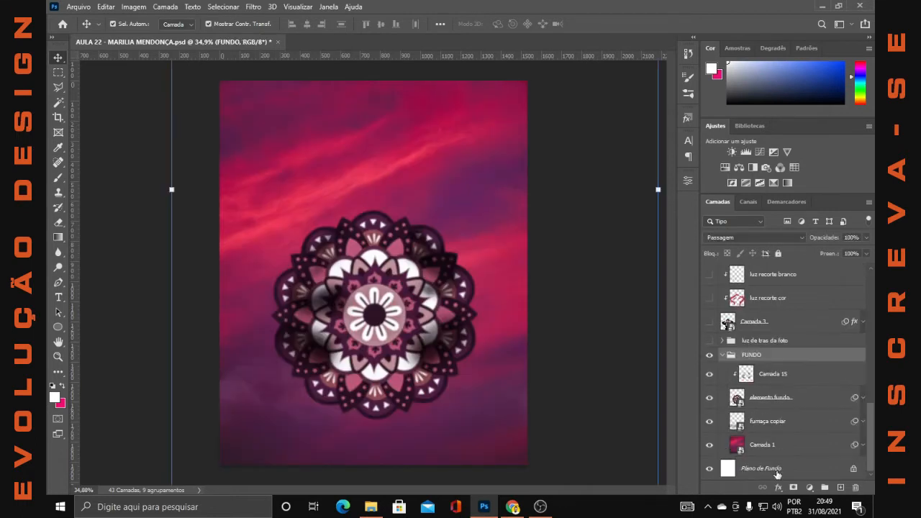
left_click_drag(709, 374, 707, 427)
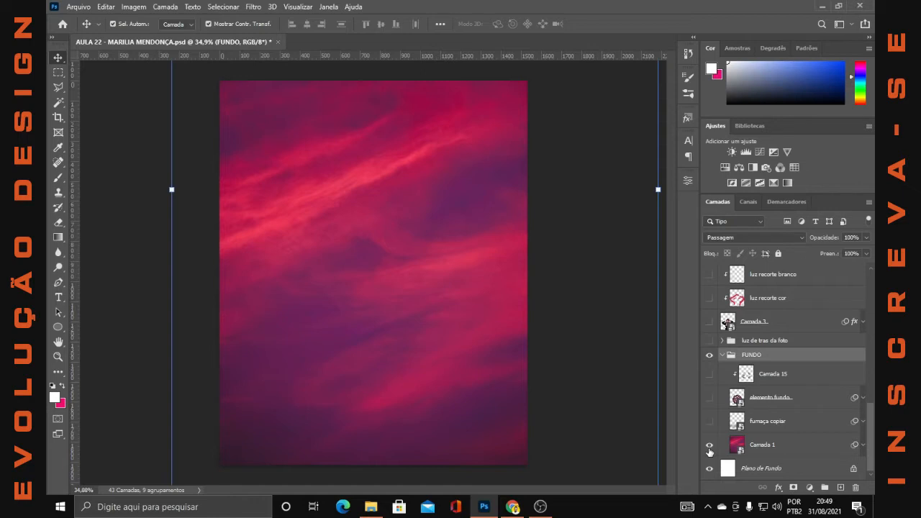
Expand the smart filters of the sky layer Camada 1 and switch them off to compare the image
left_click(765, 445)
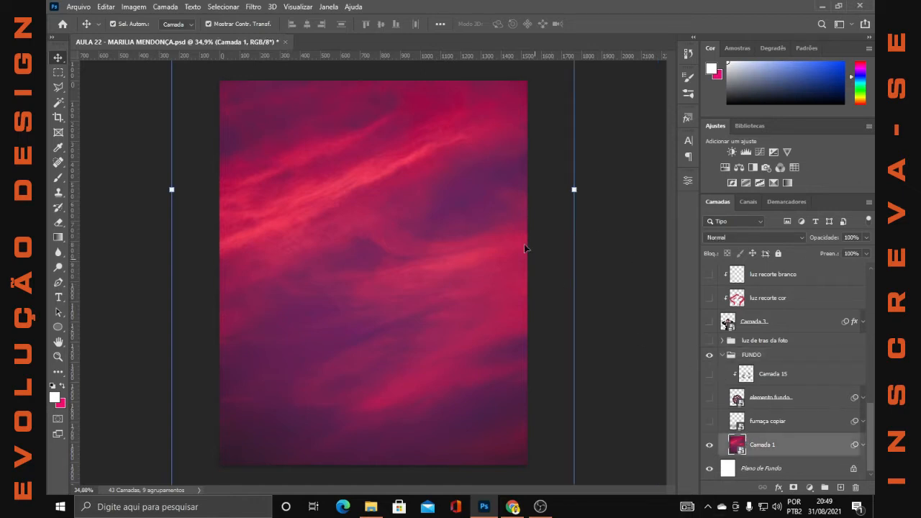
key("ctrl+minus")
left_click(863, 445)
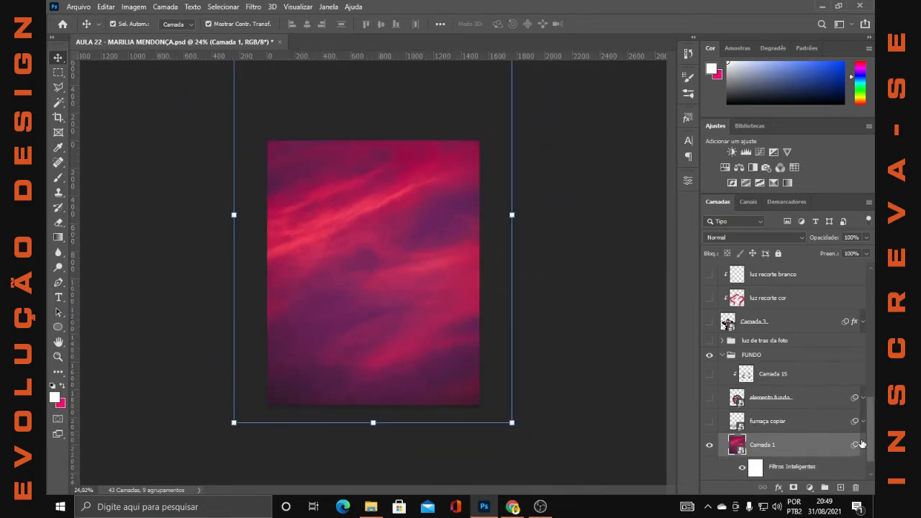
left_click(745, 467)
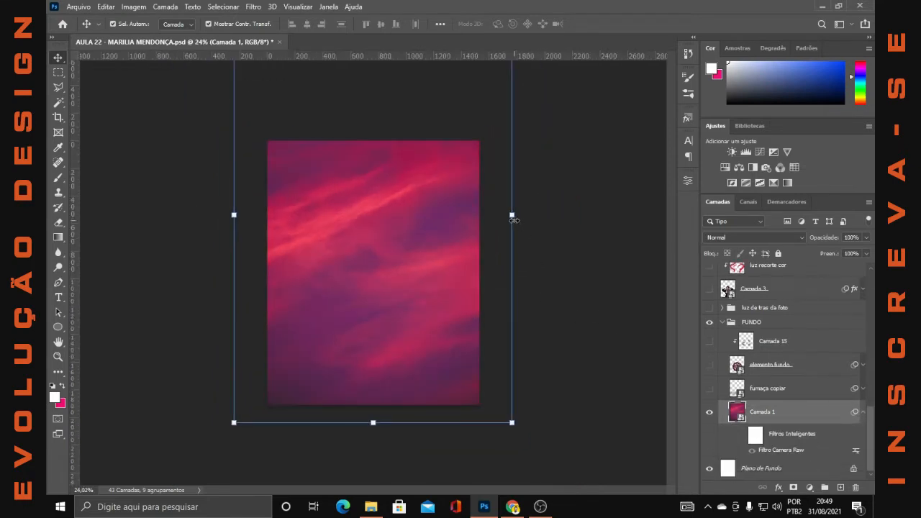
Try moving the Camada 1 sky image downward on the canvas
left_click_drag(430, 247, 433, 318)
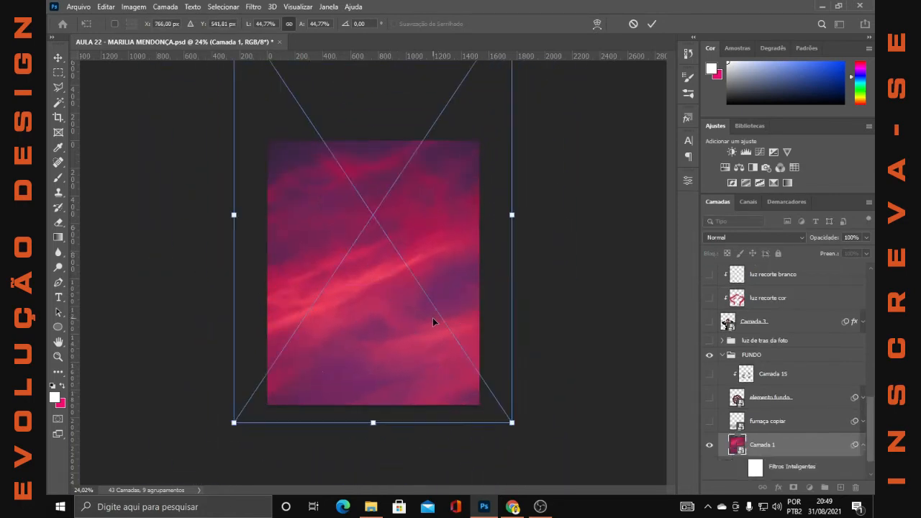
left_click(651, 23)
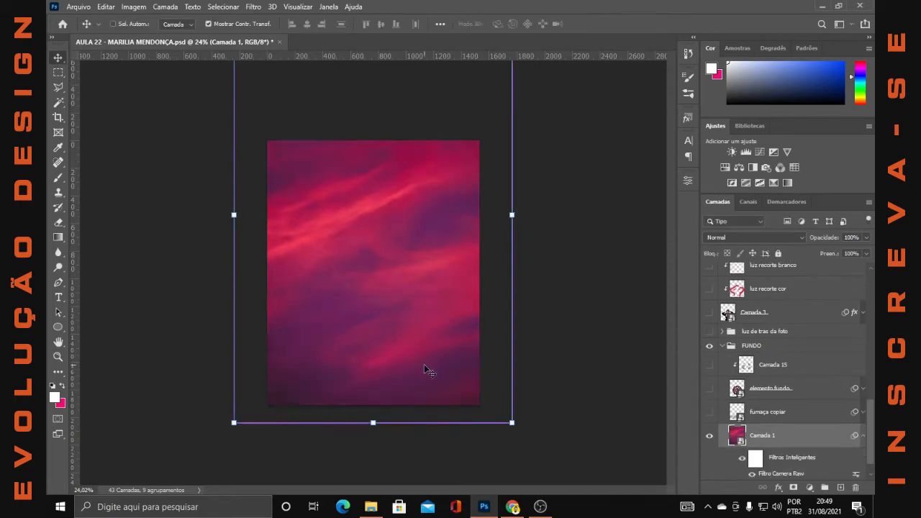
key("ctrl")
scroll(779, 392, "down", 1)
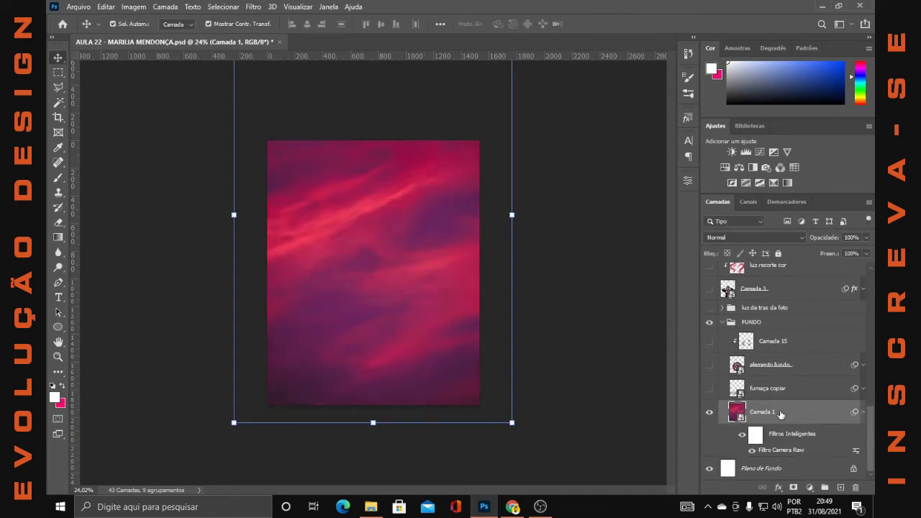
key("ctrl")
Examine the smart object commands available for the Camada 1 layer without applying any
right_click(794, 425)
right_click(795, 417)
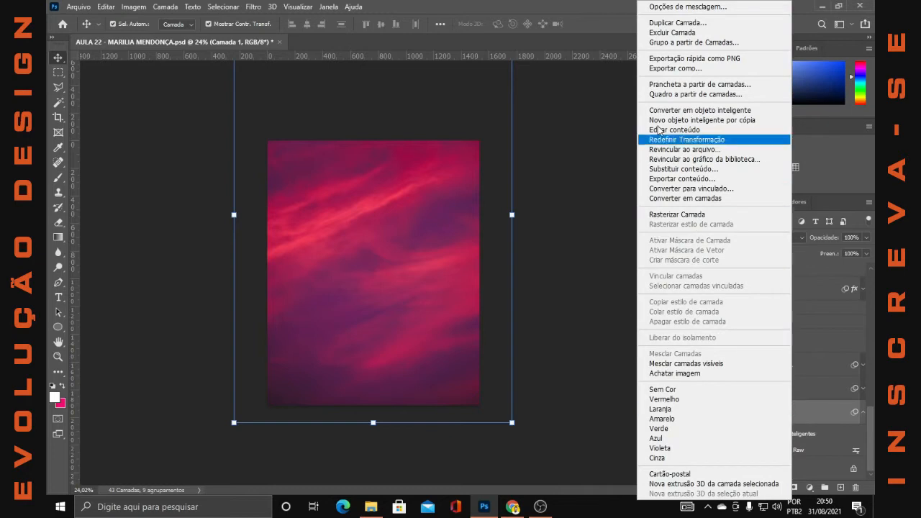
left_click(584, 173)
scroll(448, 344, "up", 3)
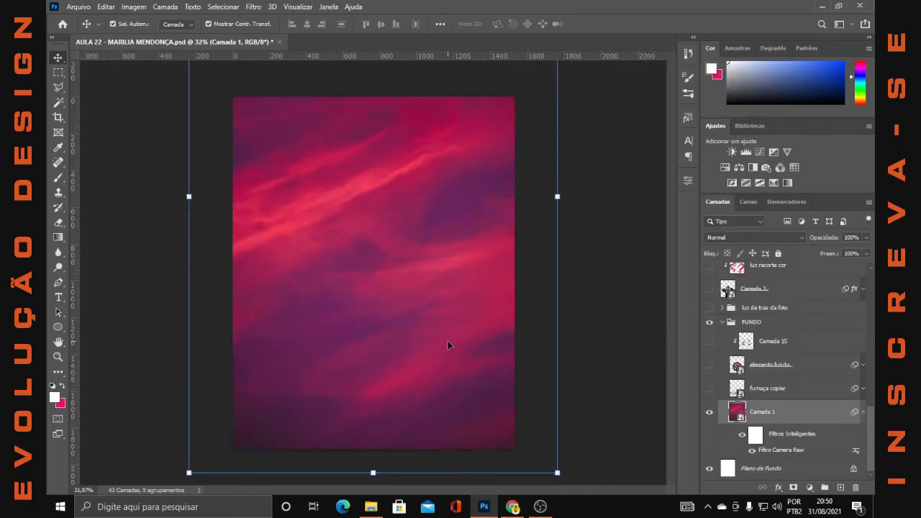
key("ctrl")
Show the fumaça copiar smoke layer, expand its smart filters and switch them off for comparison
left_click(710, 389)
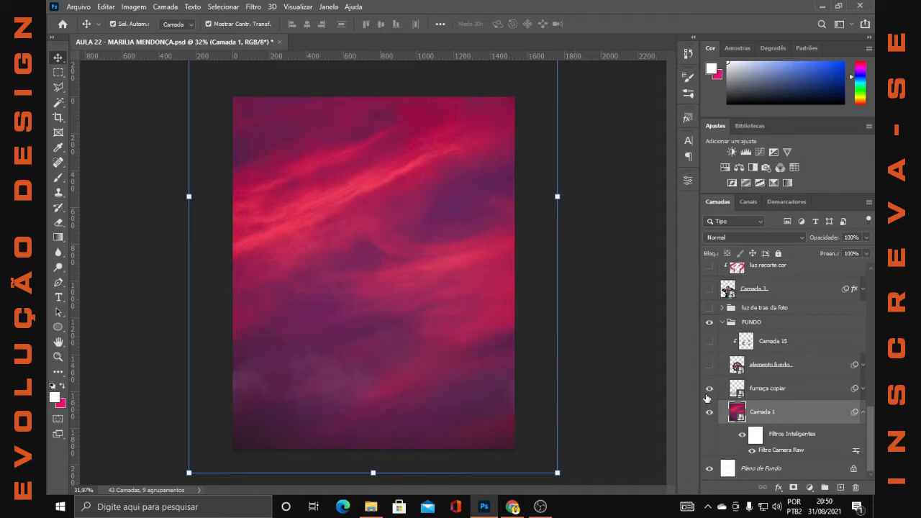
left_click(774, 389)
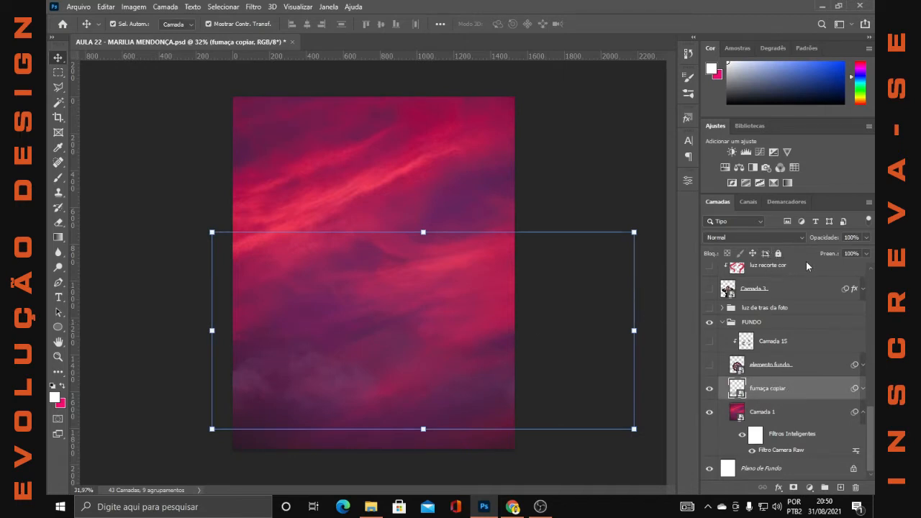
left_click(863, 388)
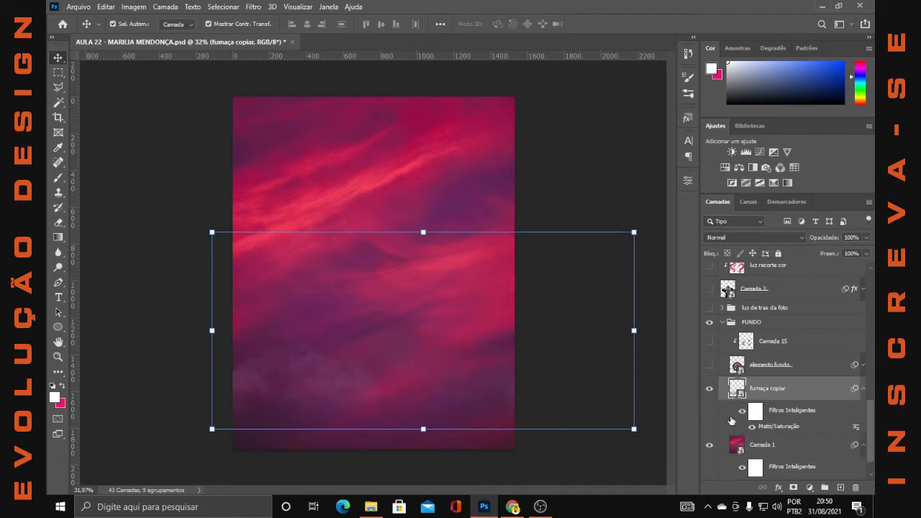
left_click(742, 411)
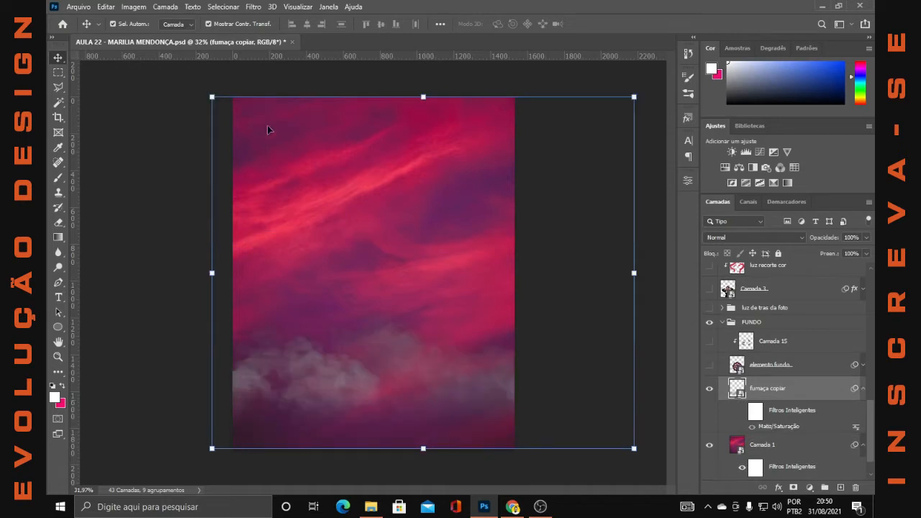
Try repositioning the smoke of the fumaça copiar layer with a transform
left_click(415, 97)
mouse_move(403, 387)
left_mouse_down()
mouse_move(451, 321)
mouse_move(424, 324)
mouse_move(396, 346)
mouse_move(397, 373)
left_mouse_up()
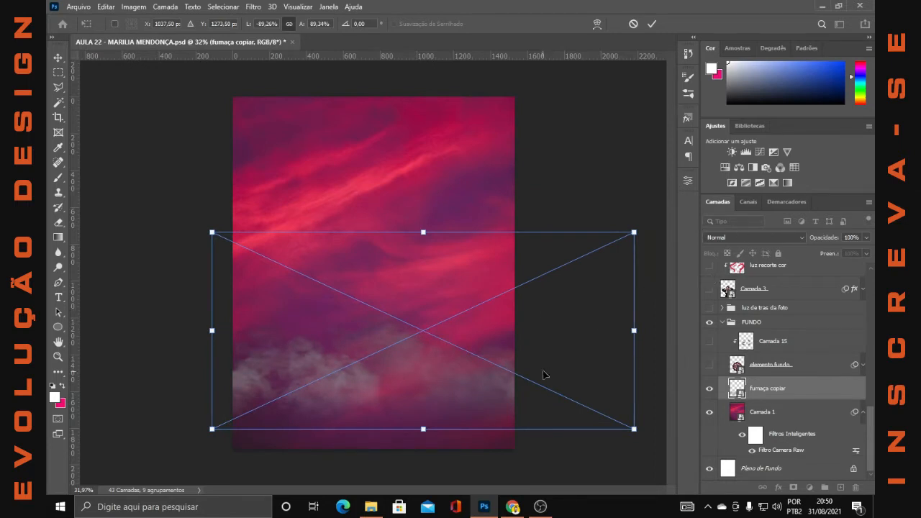
left_click(651, 24)
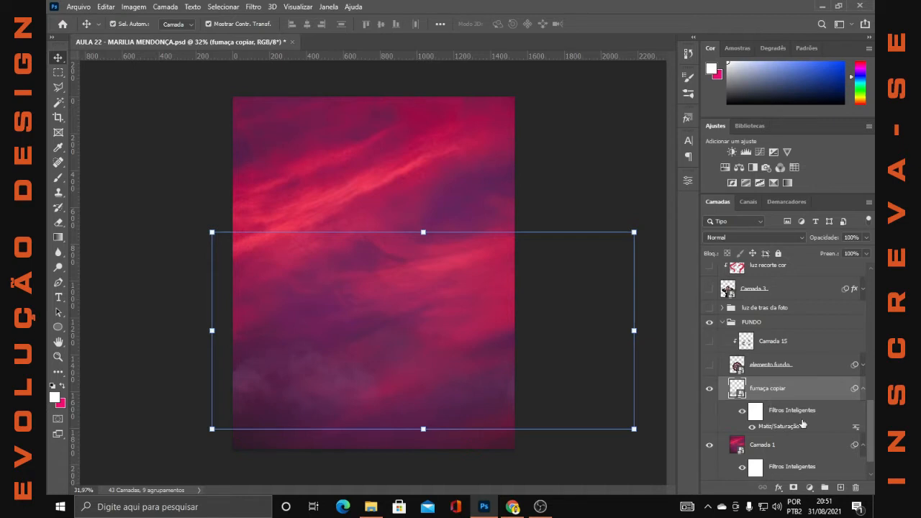
Review the fumaça copiar layer's commands and its Matiz/Saturação filter settings without changing them, and collapse its filter list
right_click(783, 392)
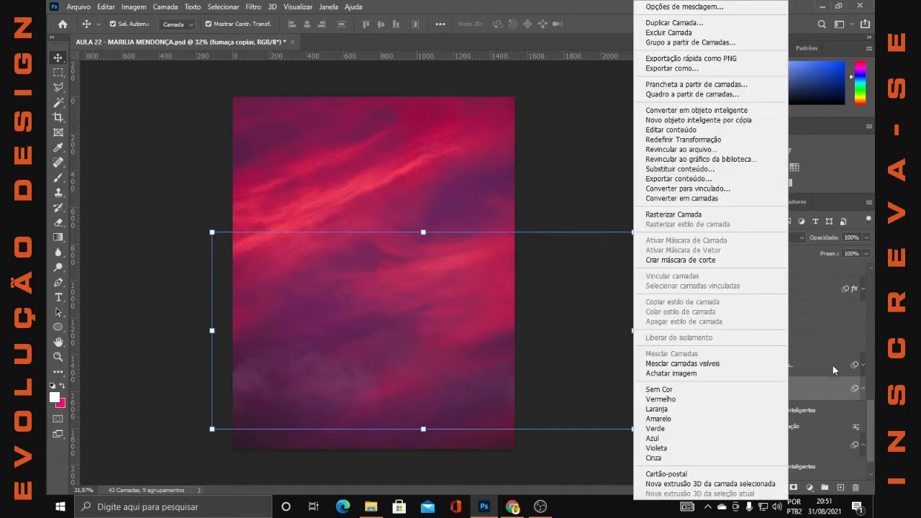
left_click(833, 387)
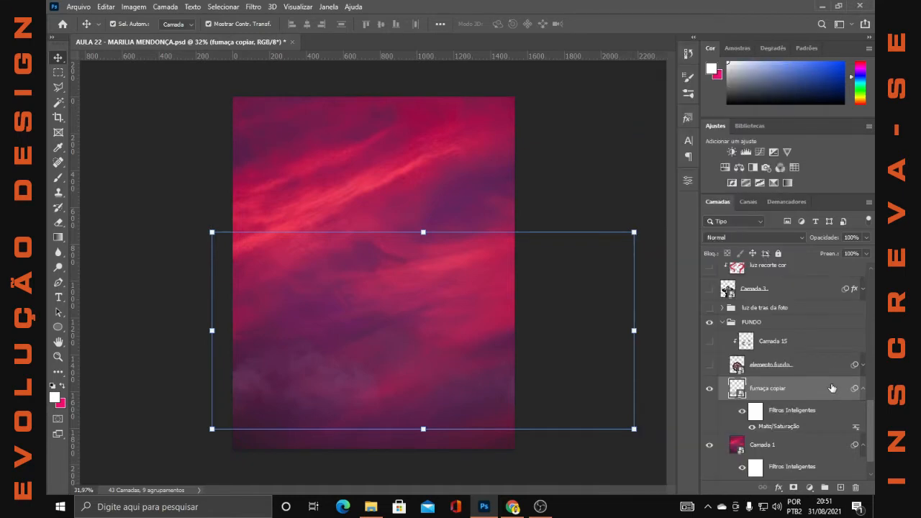
double_click(778, 426)
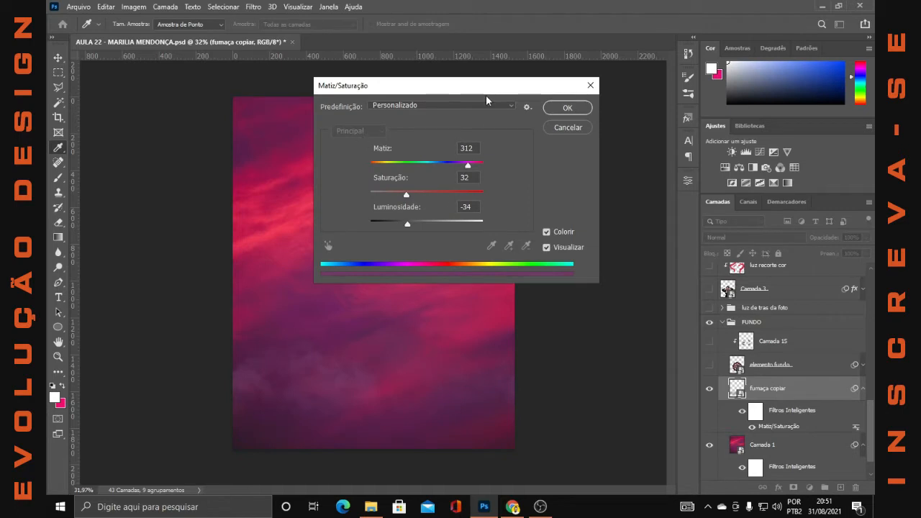
left_click_drag(487, 97, 635, 107)
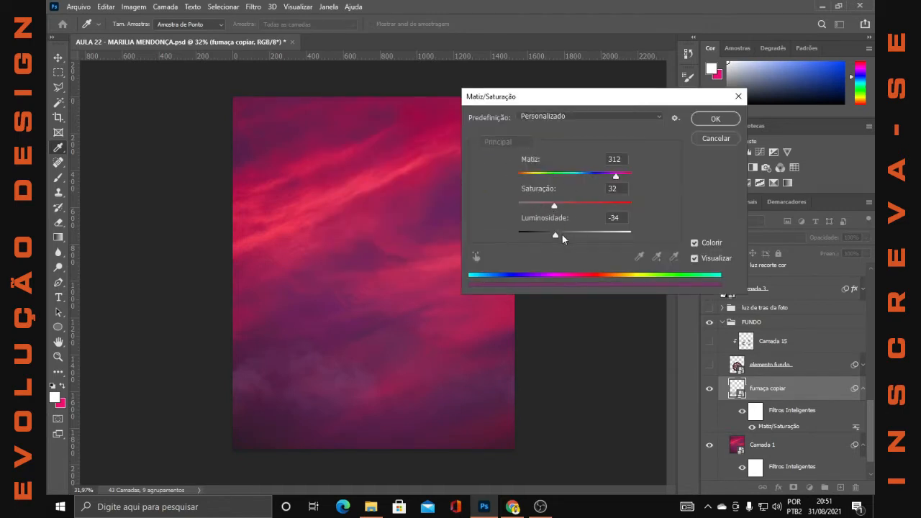
left_click(715, 137)
key("v")
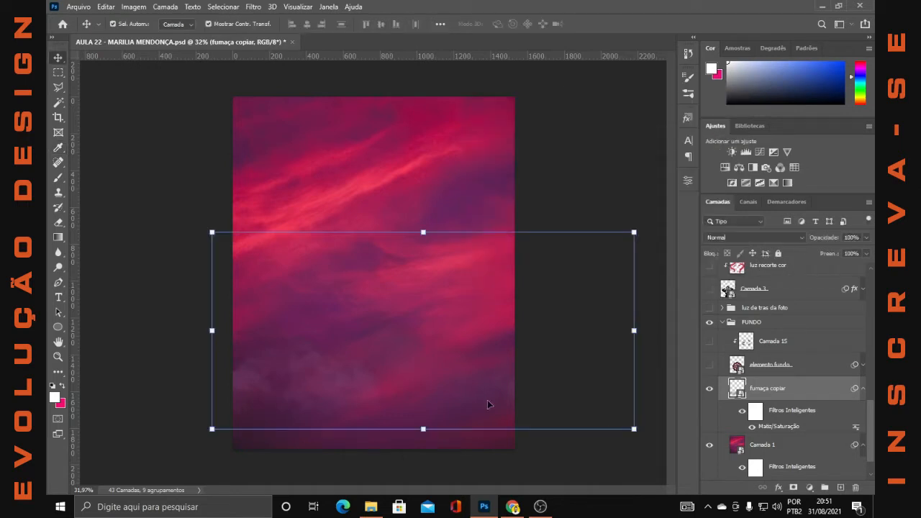
left_click(863, 389)
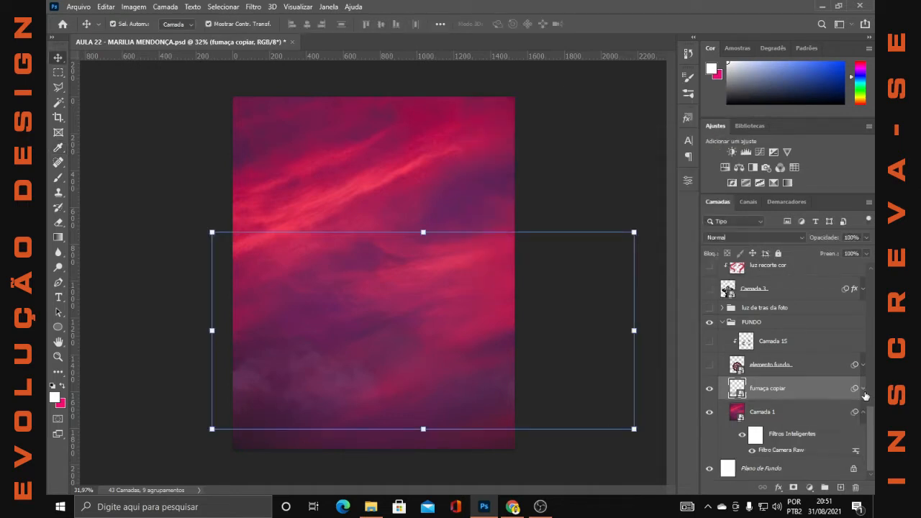
Show the elemento fundo mandala layer, expand its smart filters and switch them off to inspect the original artwork
left_click(710, 364)
left_click(783, 375)
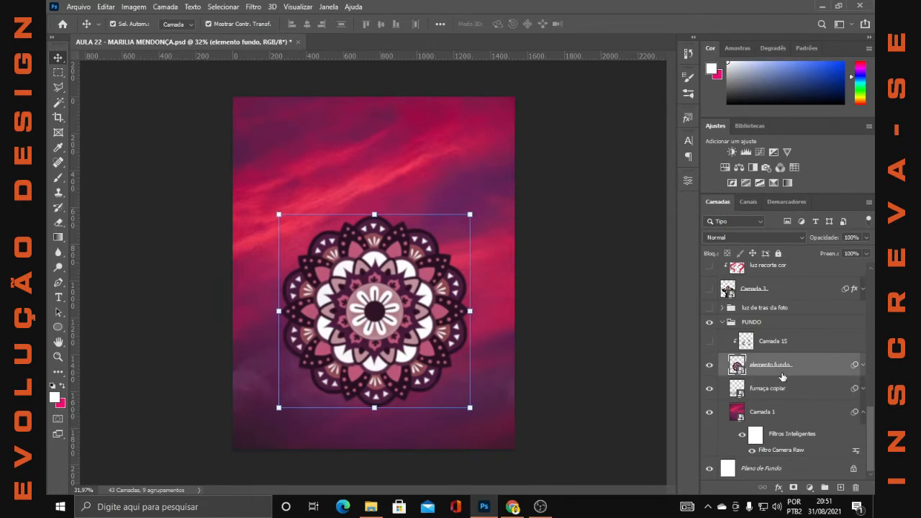
left_click(863, 365)
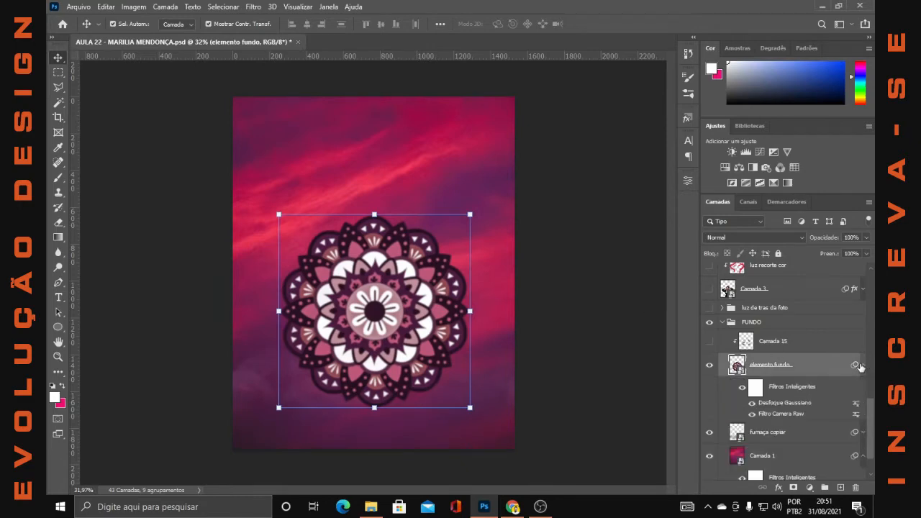
left_click(743, 390)
scroll(389, 348, "up", 3)
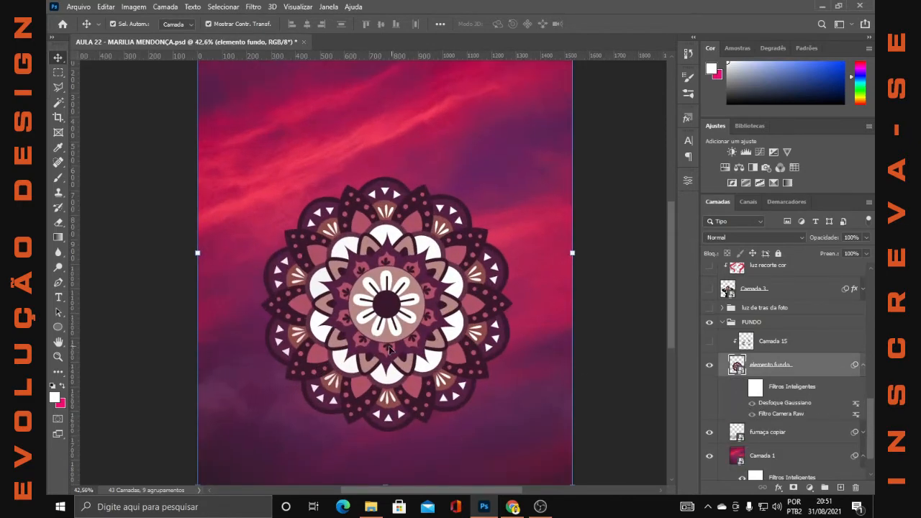
scroll(389, 349, "up", 2)
scroll(409, 258, "down", 3)
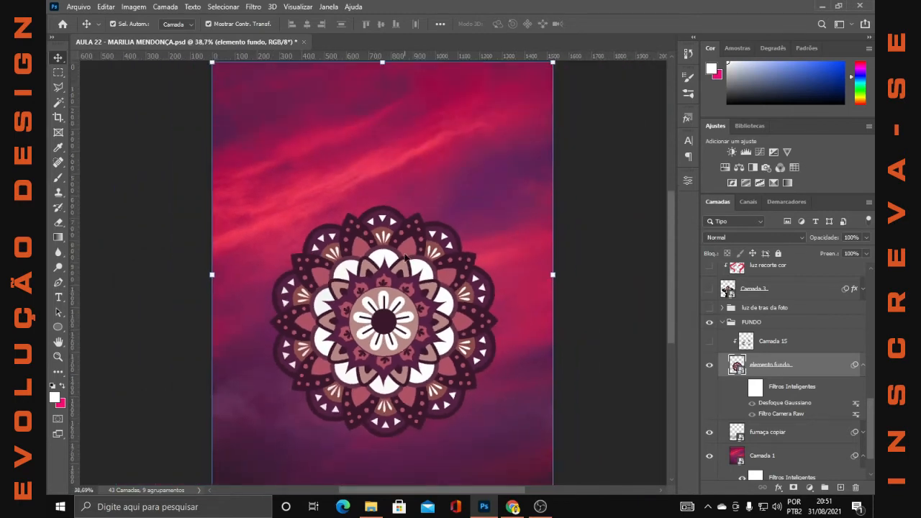
Switch the mandala's smart filters back on and toggle its Desfoque Gaussiano off and on to compare sharpness
left_click(742, 388)
left_click(752, 415)
scroll(363, 300, "up", 2)
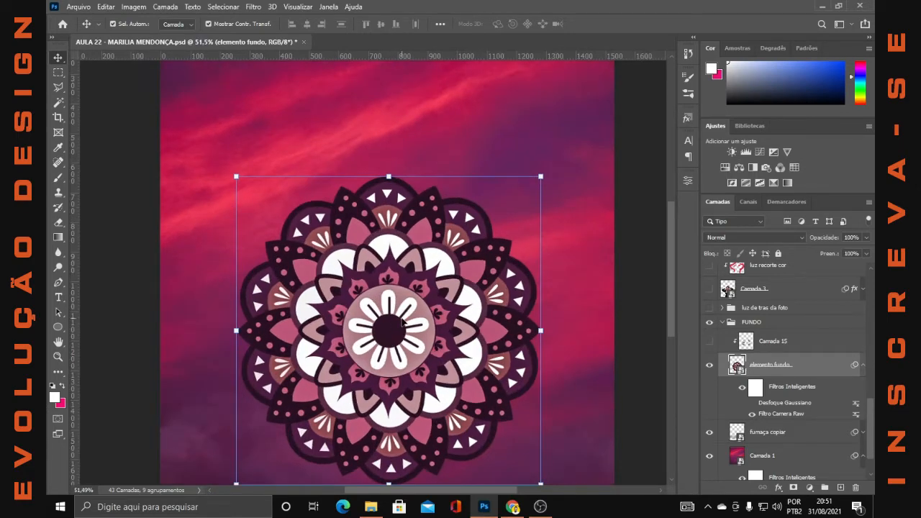
left_click(752, 404)
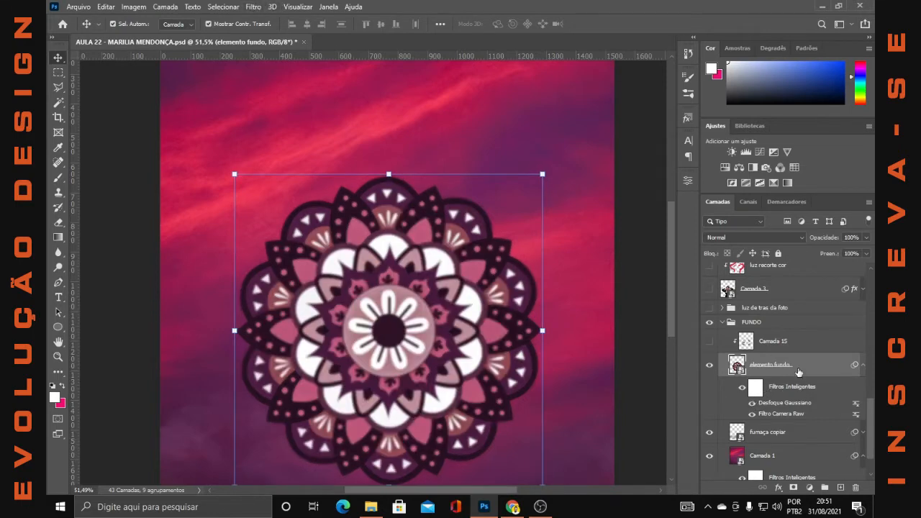
Review the blur filter options and the mandala's Desfoque Gaussiano radius without changing it, and collapse the layer's filter list
left_click(255, 7)
mouse_move(297, 154)
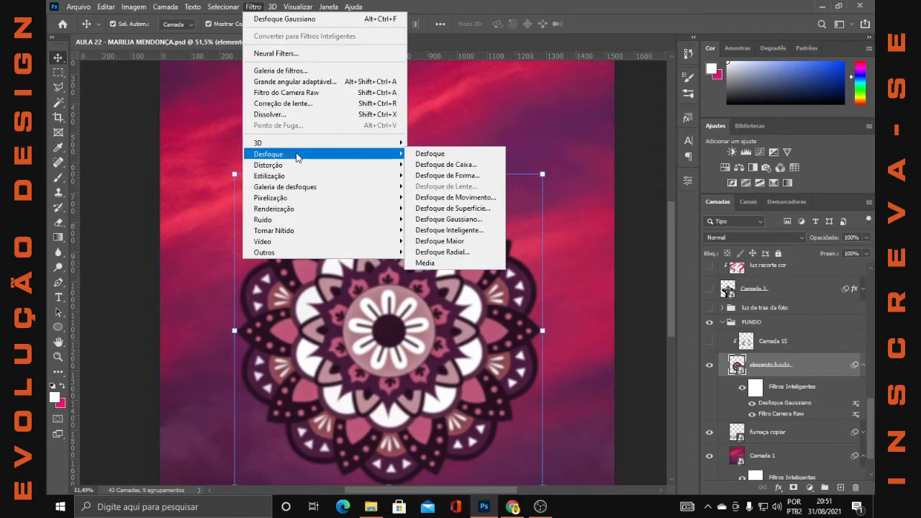
left_click(771, 404)
double_click(772, 404)
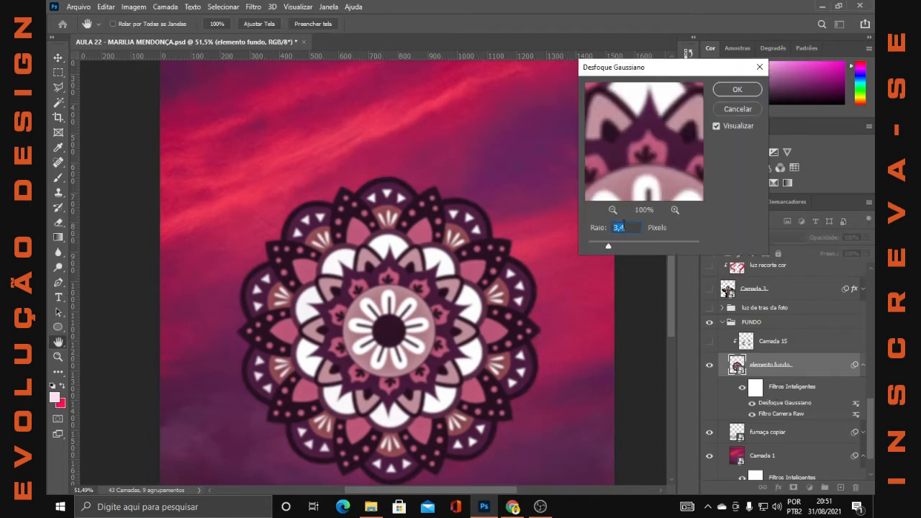
left_click(738, 109)
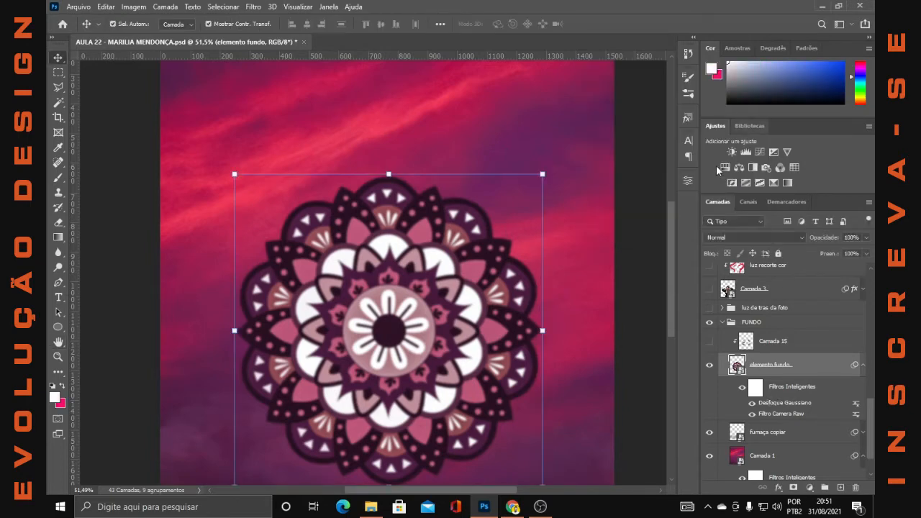
left_click(862, 364)
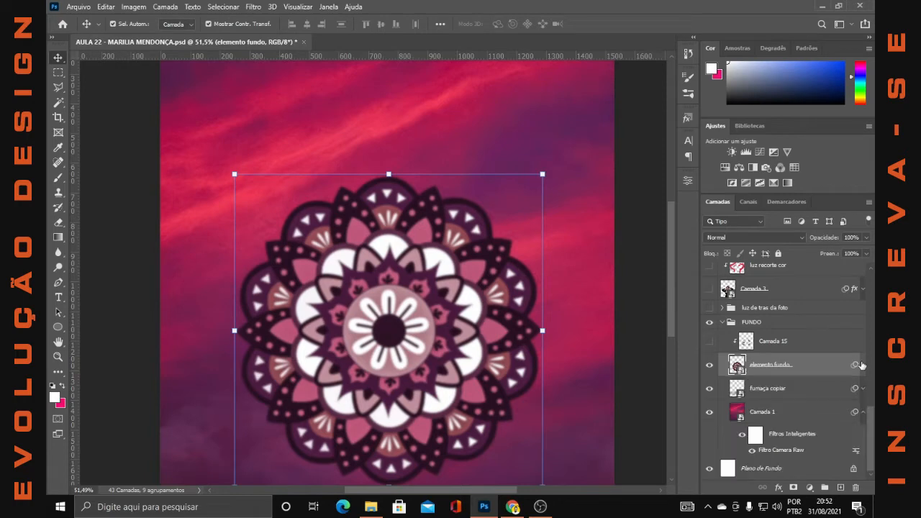
Show the clipped Camada 15 layer over the mandala to inspect its shading, and hide it again
left_click(709, 341)
left_click(774, 344)
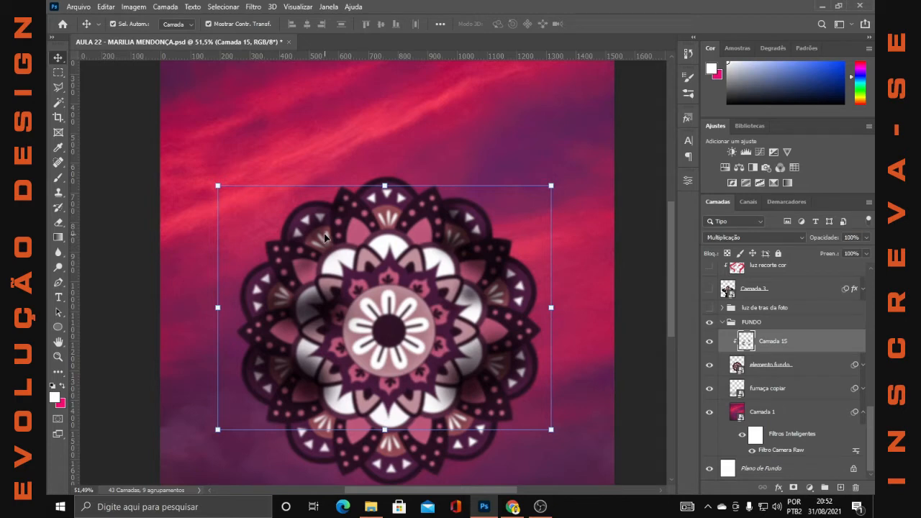
left_click(711, 344)
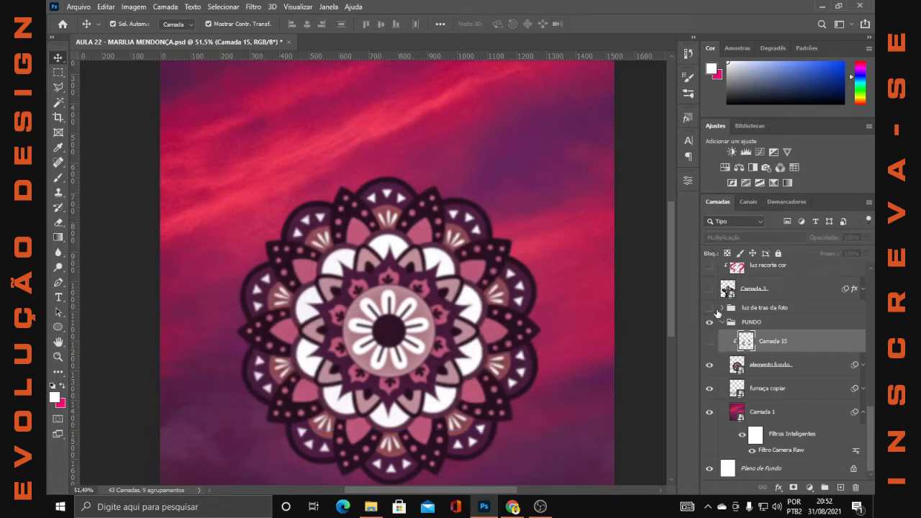
Show the singer's photo layer Camada 3, expand its effects and smart filters, and switch its layer effects off
left_click(709, 289)
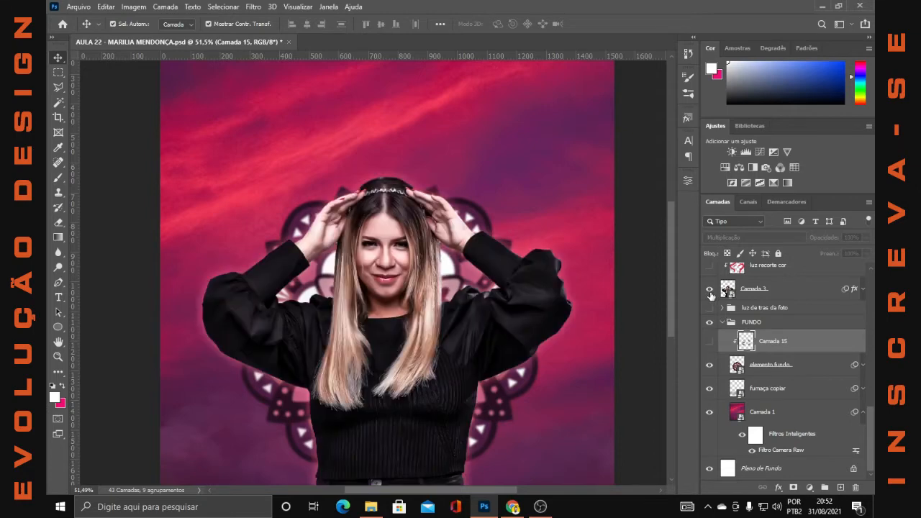
left_click(752, 295)
left_click(864, 289)
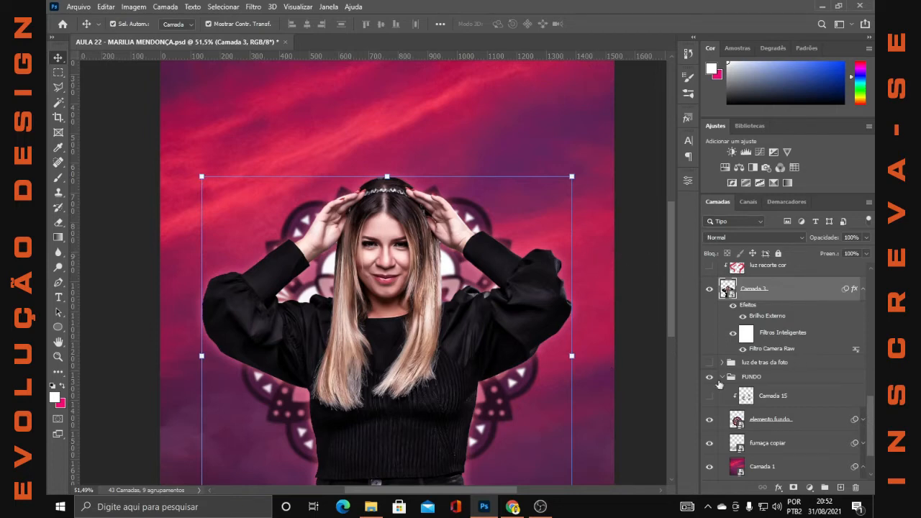
left_click(733, 305)
scroll(375, 332, "down", 2)
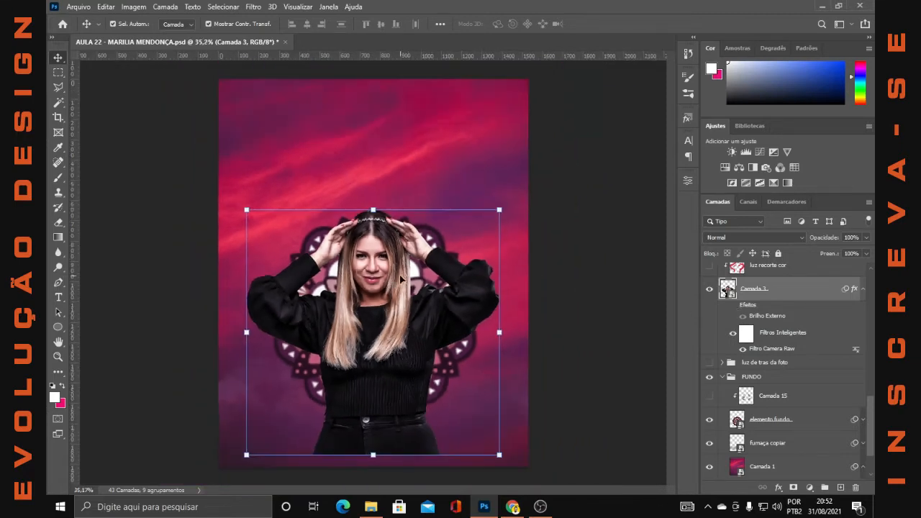
scroll(373, 331, "up", 2)
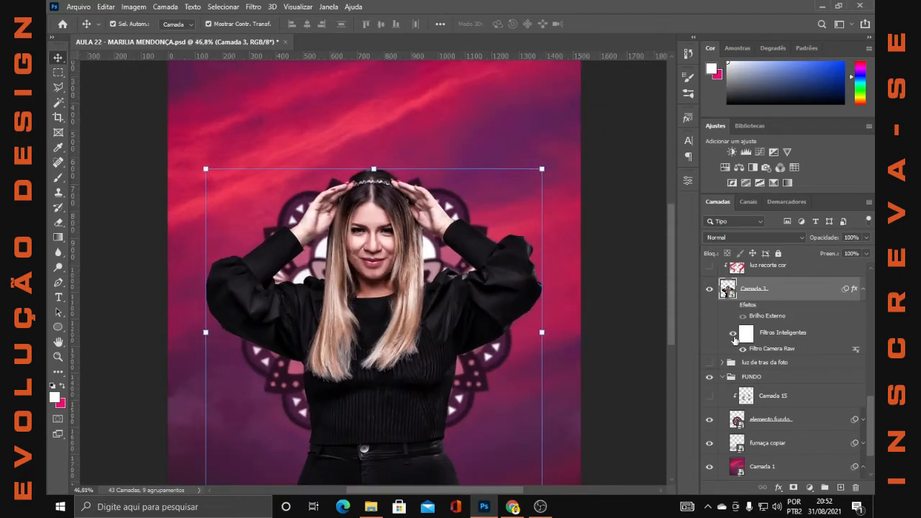
Switch Camada 3's smart filters off to inspect the original photo, and switch them back on
right_click(786, 296)
left_click(591, 234)
left_click(733, 333)
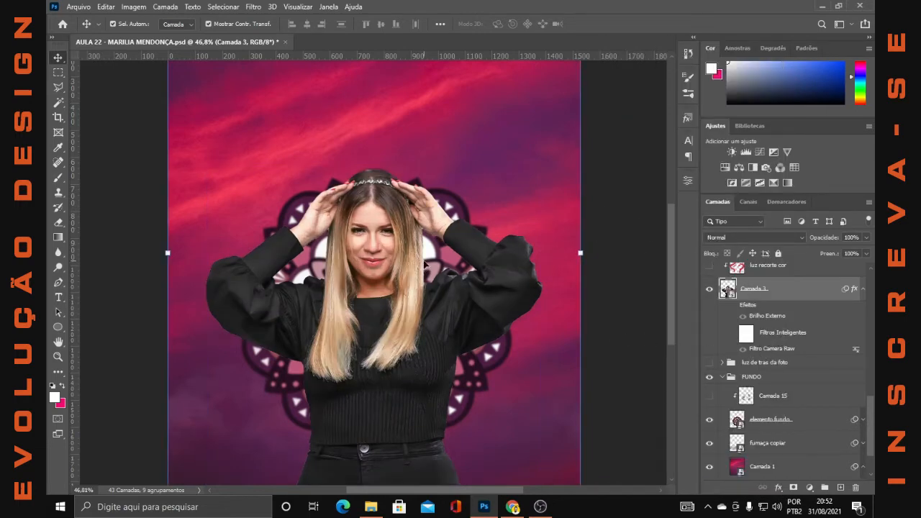
scroll(414, 324, "down", 1)
scroll(400, 354, "up", 1)
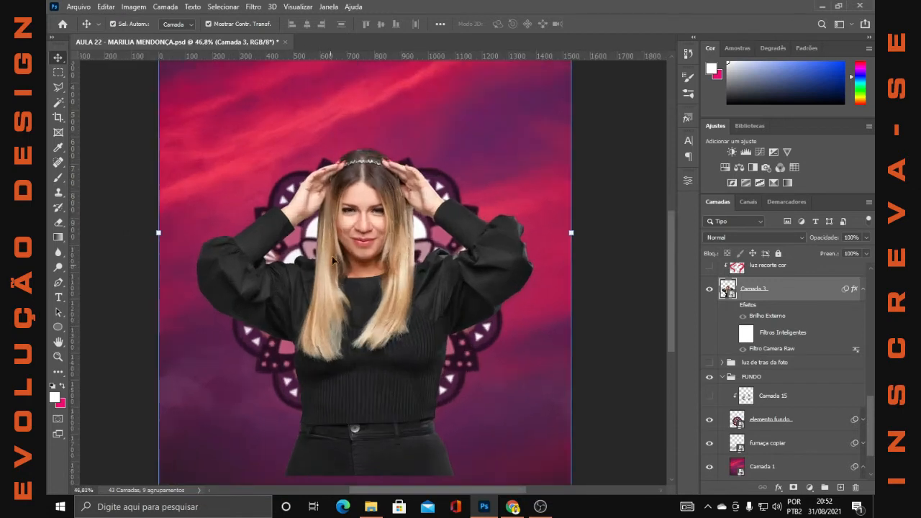
left_click(731, 333)
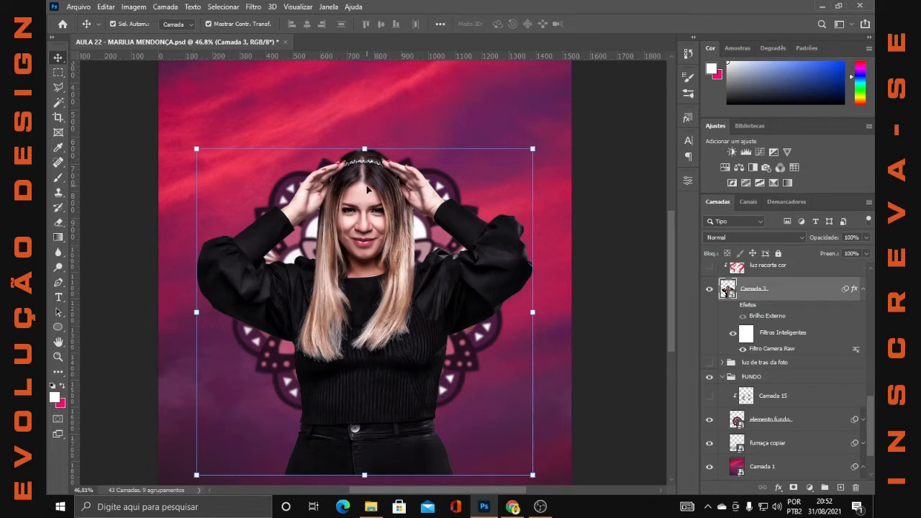
Toggle Camada 3's Filtro Camera Raw off and on twice to compare the photo's treatment
left_click(743, 349)
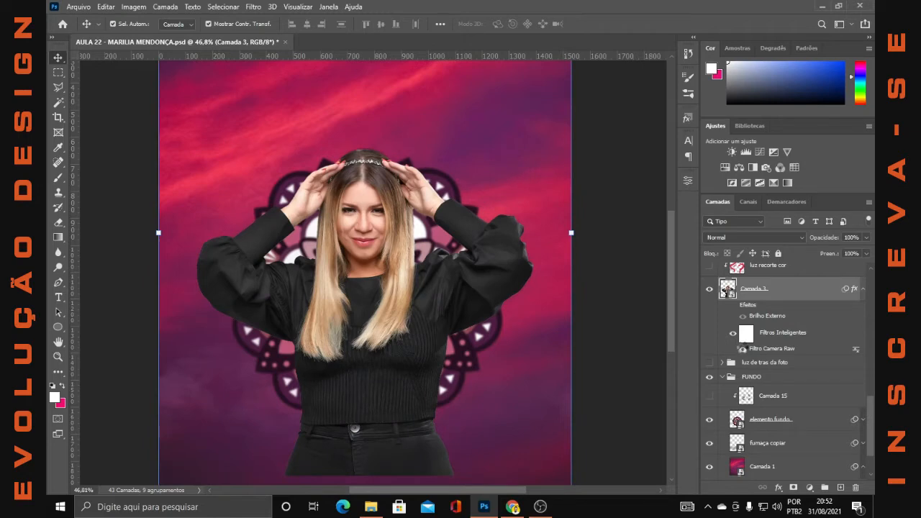
left_click(744, 349)
left_click(744, 349)
left_click(744, 349)
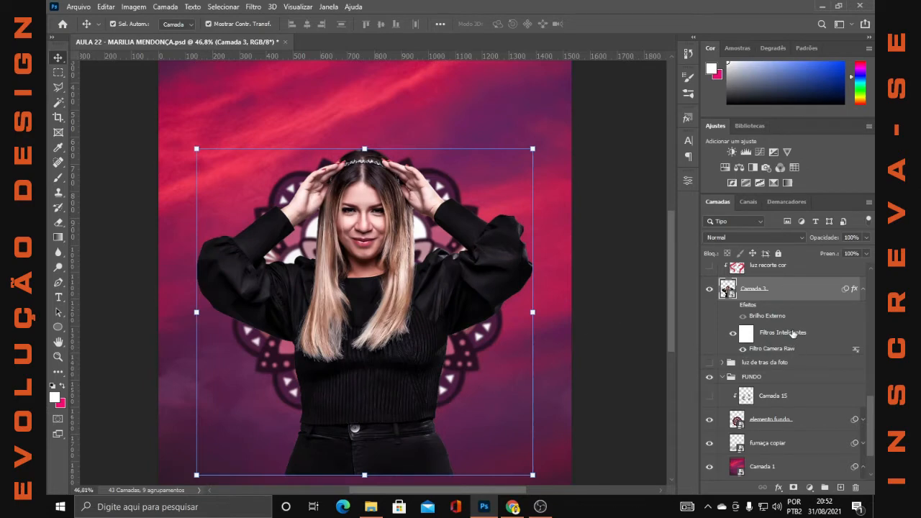
Switch Camada 3's layer effects back on, including the Brilho Externo
left_click(743, 317)
left_click(733, 308)
left_click(732, 307)
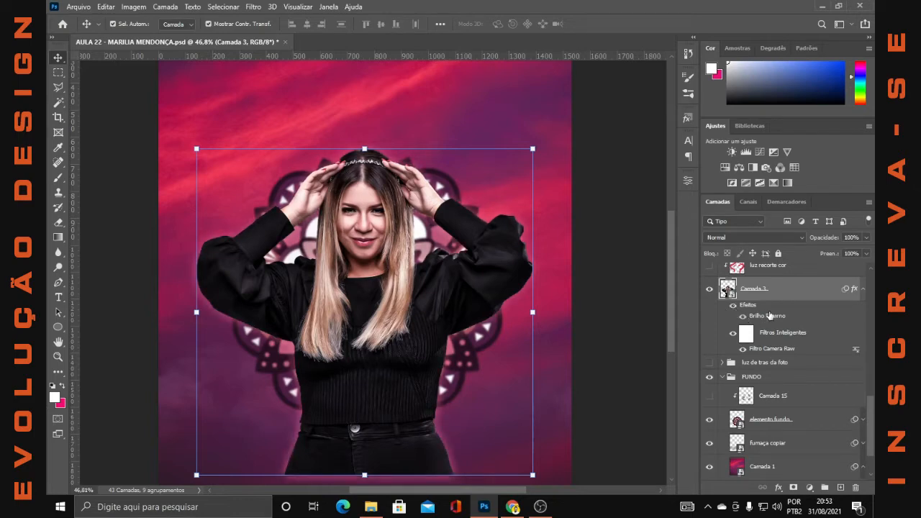
Review the Brilho Externo settings in Camada 3's layer style without changing them
double_click(806, 291)
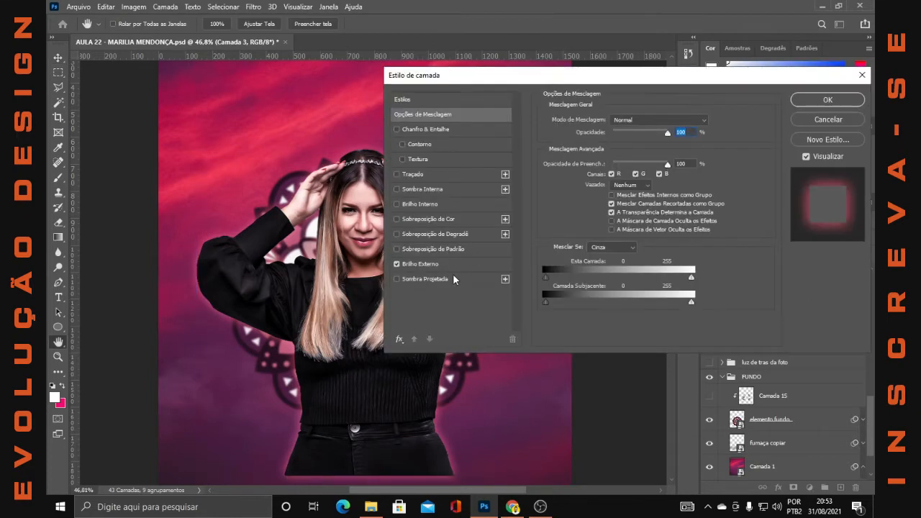
left_click(425, 264)
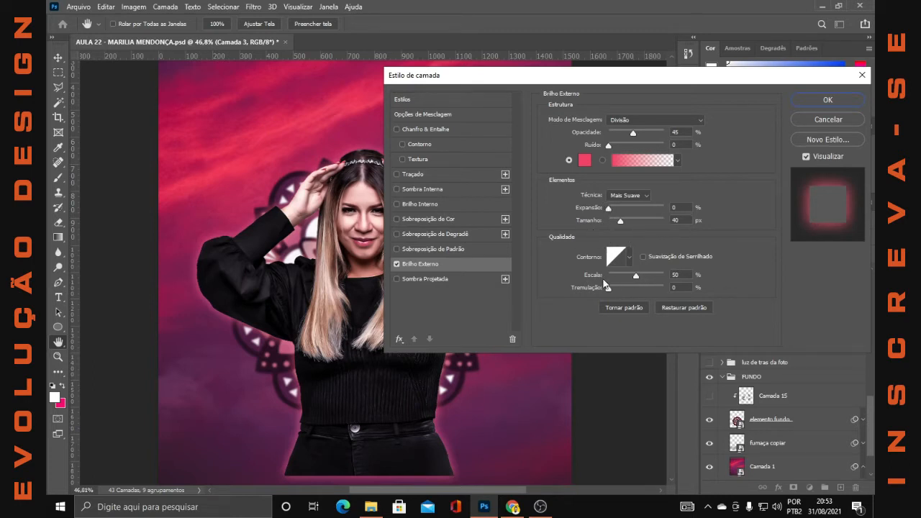
left_click(846, 124)
Examine the outer glow along the photo's edges, compare it with the effects off and on, and collapse Camada 3's effects list
scroll(433, 343, "up", 7)
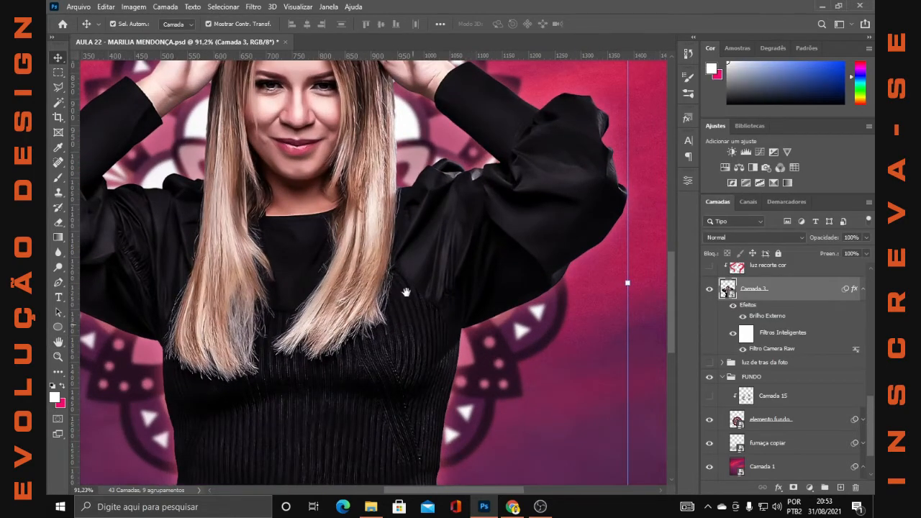
left_click_drag(407, 292, 388, 122)
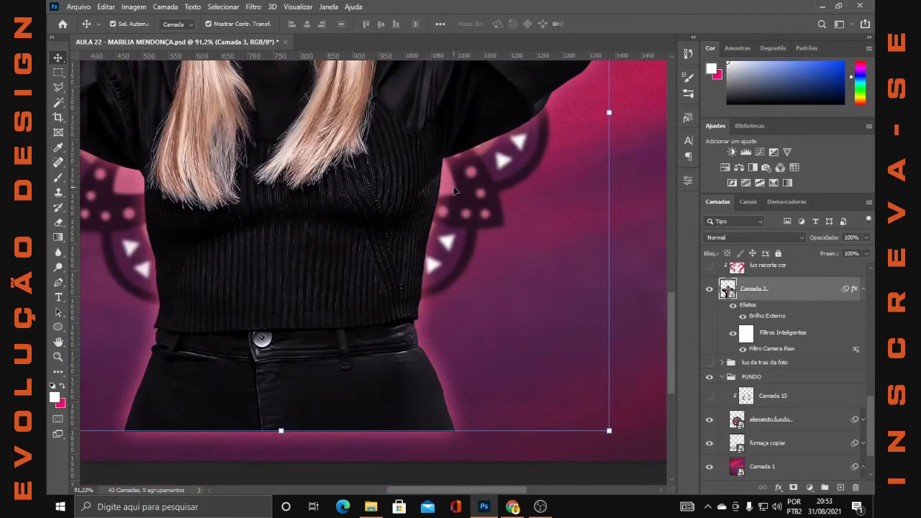
left_click_drag(249, 208, 550, 239)
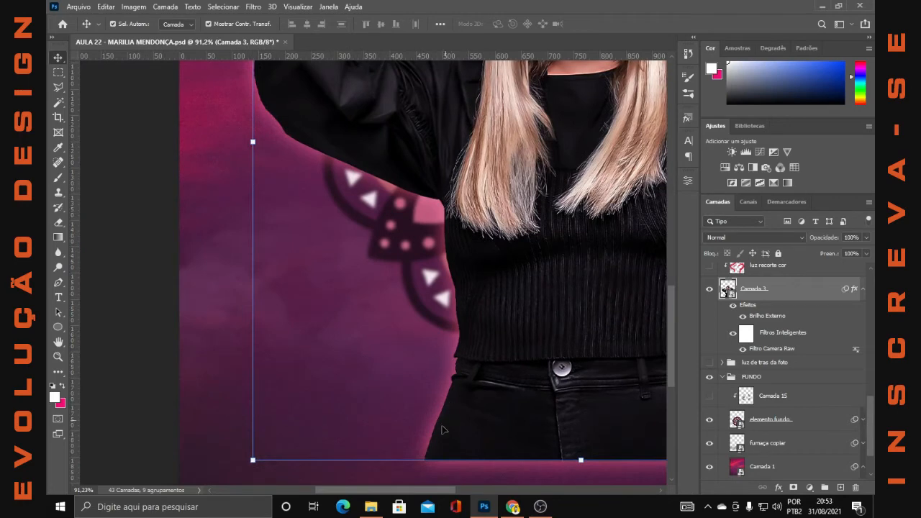
scroll(437, 364, "down", 7)
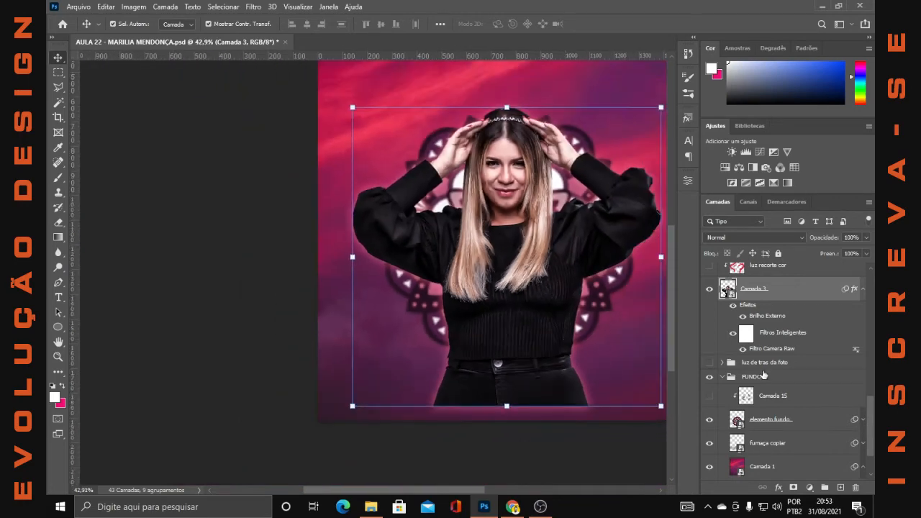
left_click_drag(521, 262, 436, 308)
left_click(734, 308)
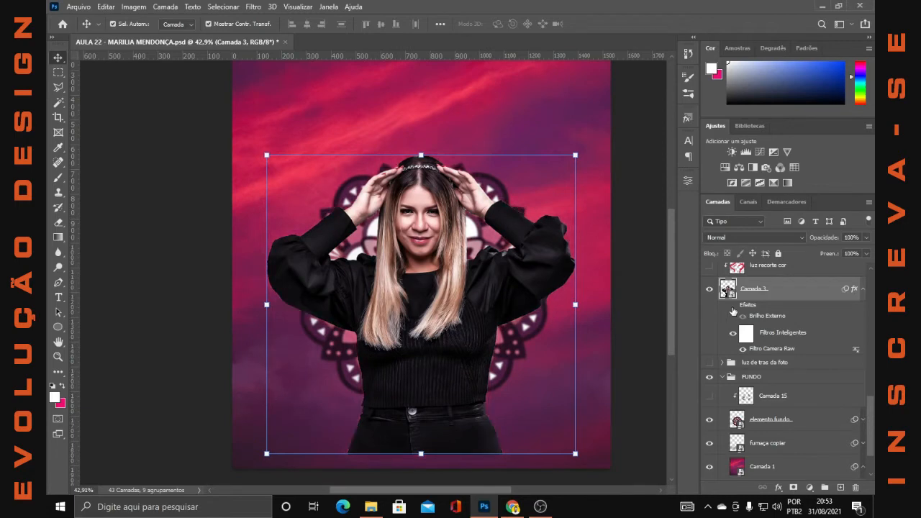
left_click(733, 308)
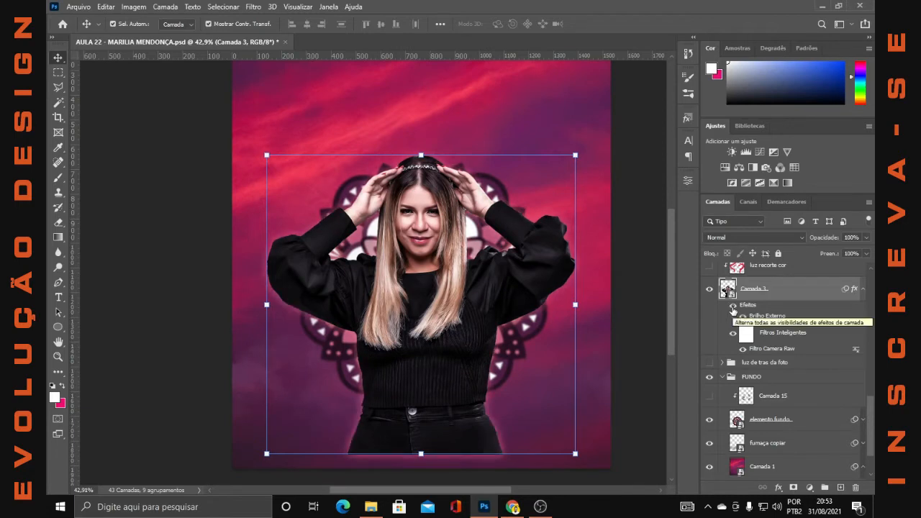
left_click(862, 288)
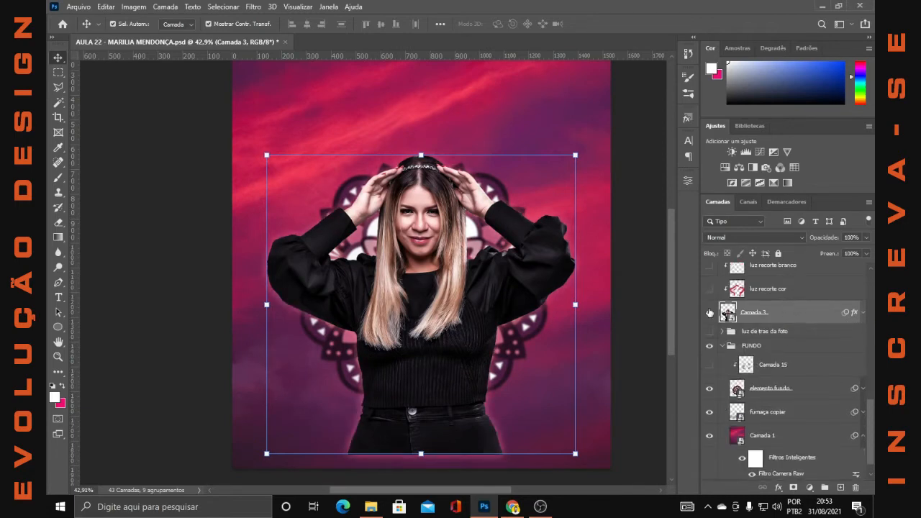
Show and select the luz recorte cor layer, and activate the Brush tool with pink as the foreground colour
scroll(709, 314, "up", 3)
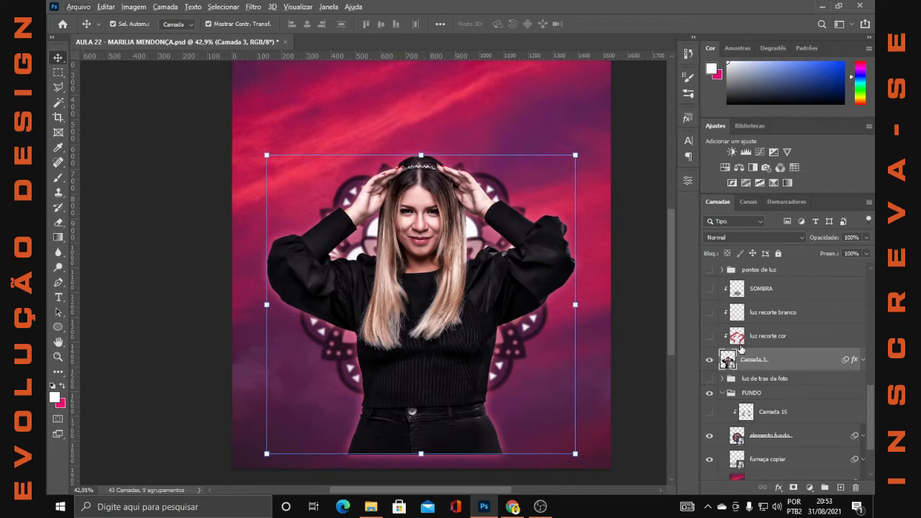
left_click(710, 337)
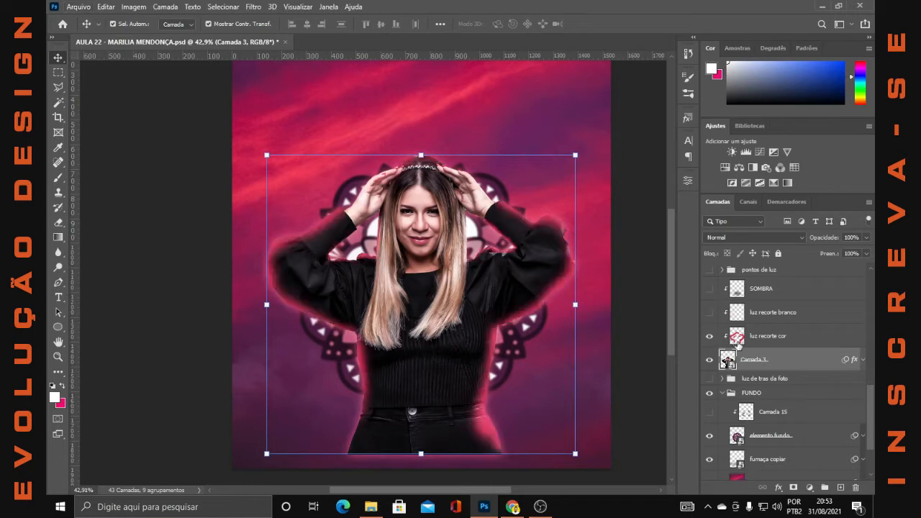
left_click(737, 343)
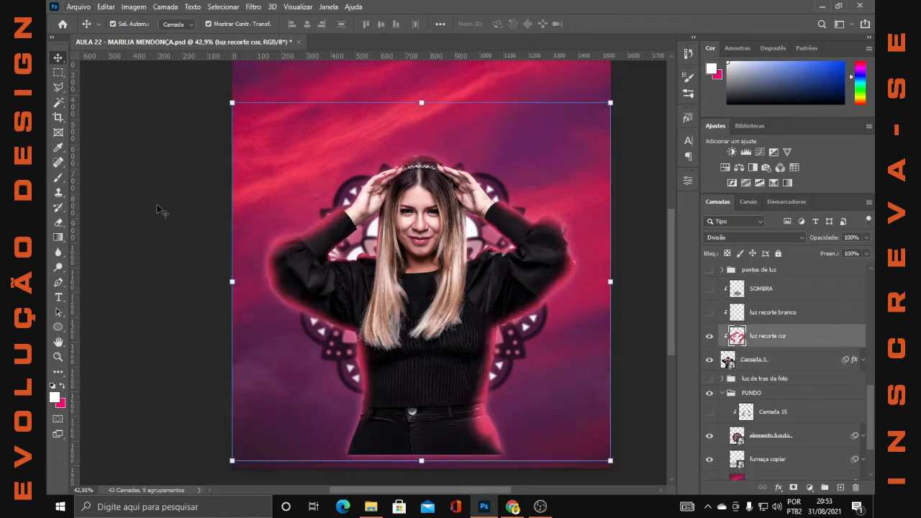
left_click(58, 177)
left_click(63, 386)
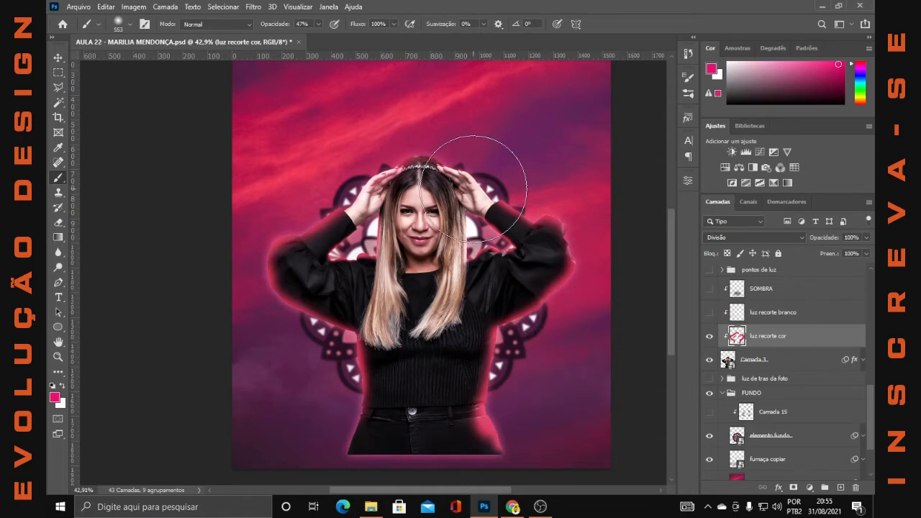
Try the Normal blend mode on the luz recorte cor layer for comparison, and return it to Divisão
left_click(734, 241)
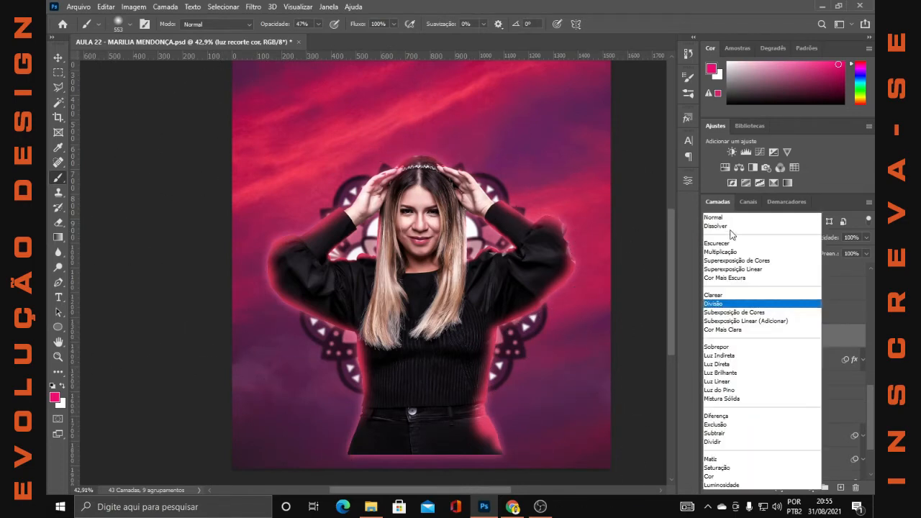
left_click(732, 219)
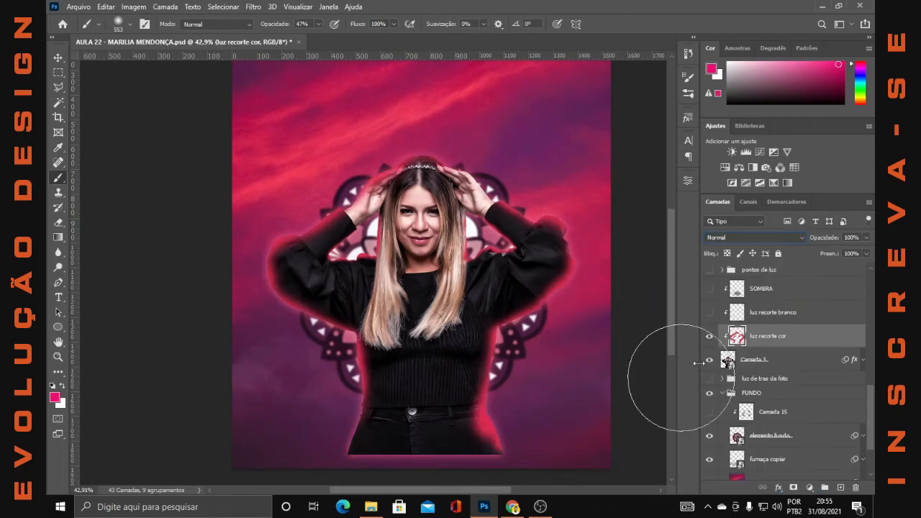
left_click(756, 238)
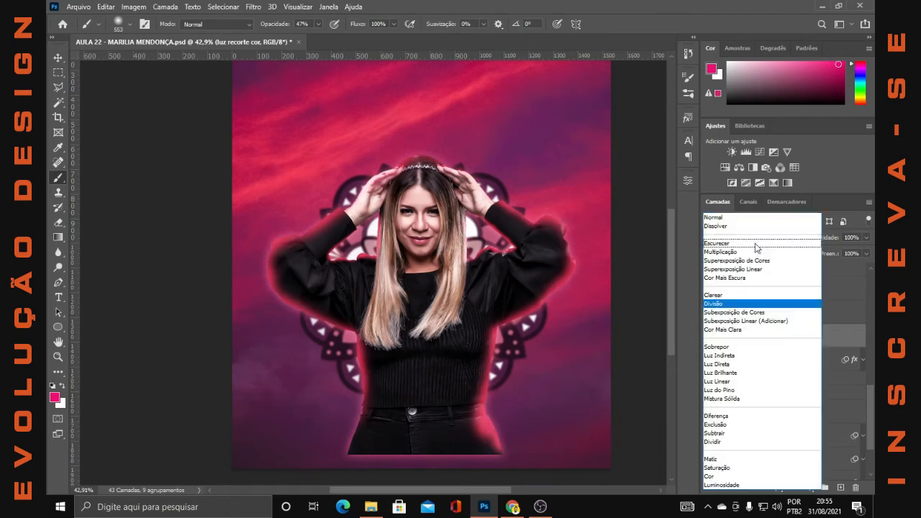
left_click(759, 304)
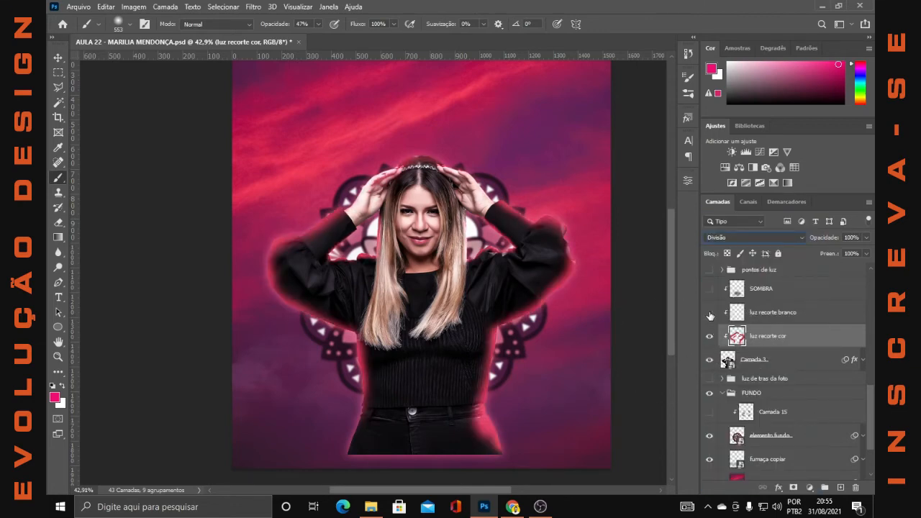
Show the luz recorte branco layer and select it to check its blend mode
left_click(710, 312)
left_click(765, 314)
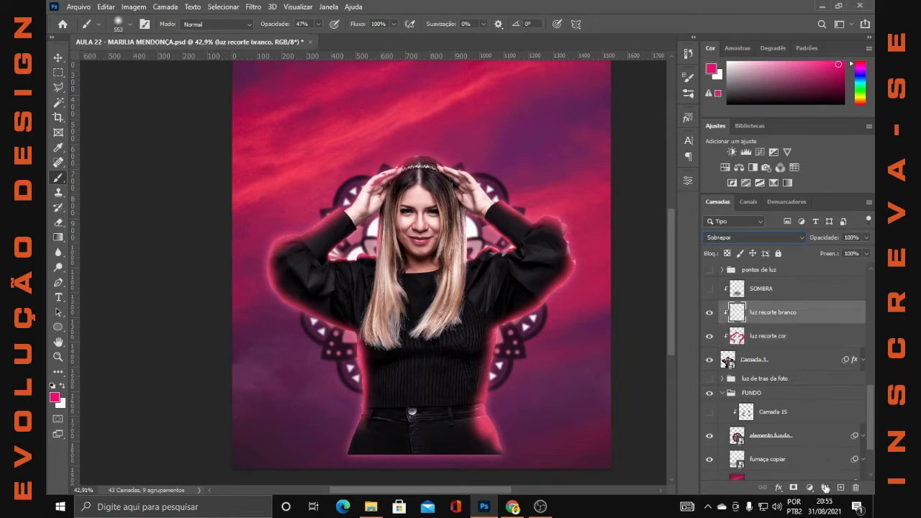
left_click_drag(762, 331, 761, 321)
Review the blend modes available for the luz recorte cor layer, keeping Divisão
left_click(777, 344)
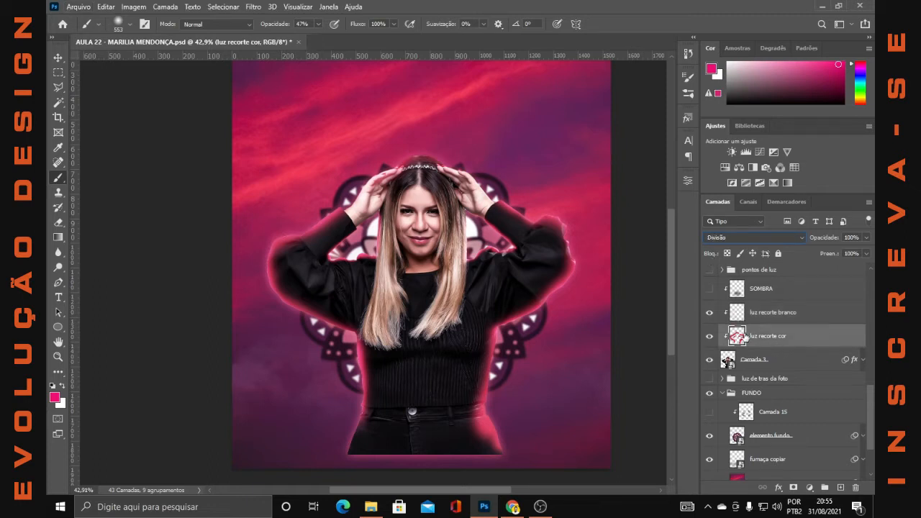
left_click(750, 244)
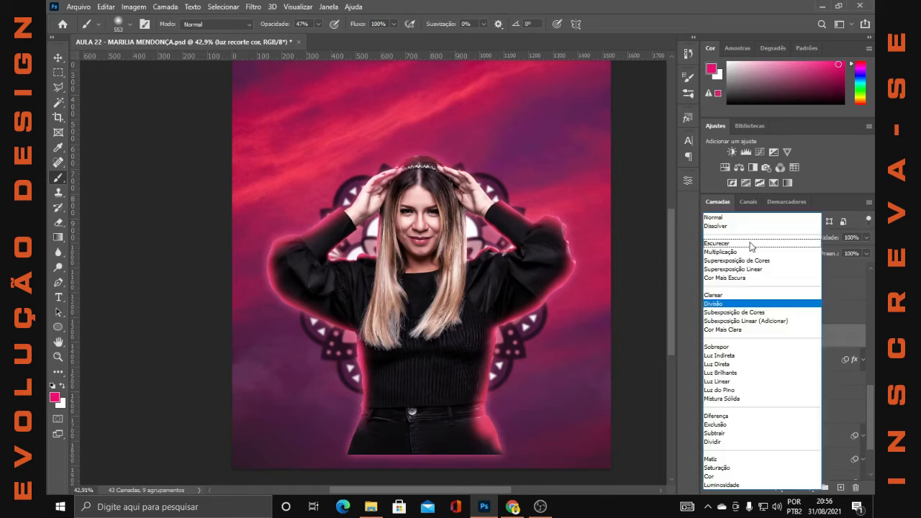
left_click(734, 304)
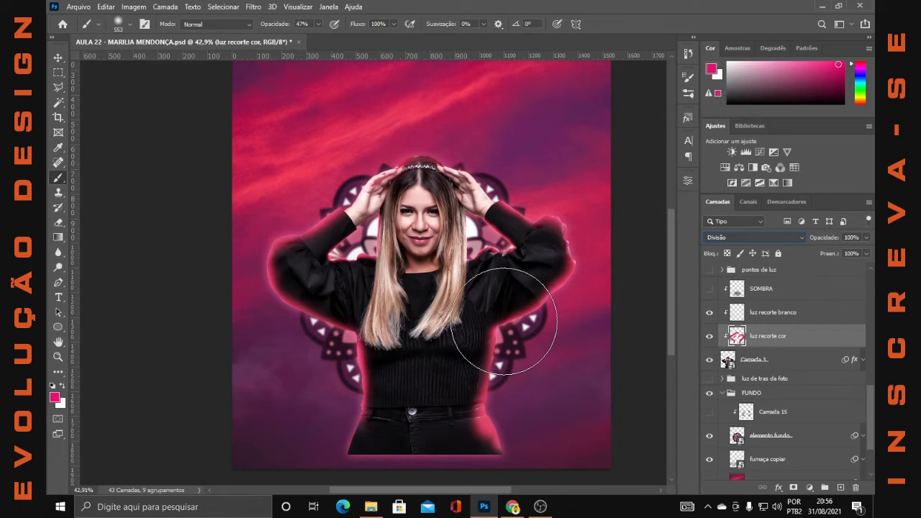
Select the luz recorte branco layer and toggle its visibility to compare the white rim light, leaving it visible
left_click(752, 317)
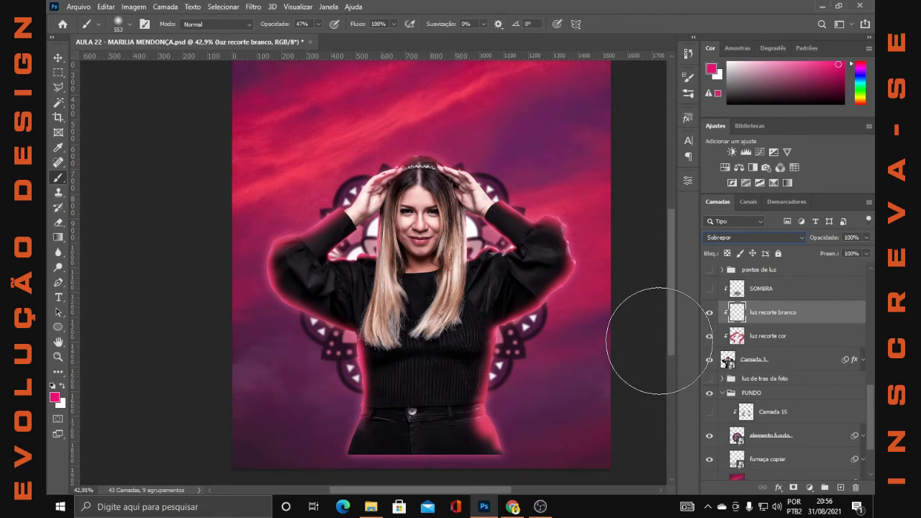
left_click(709, 314)
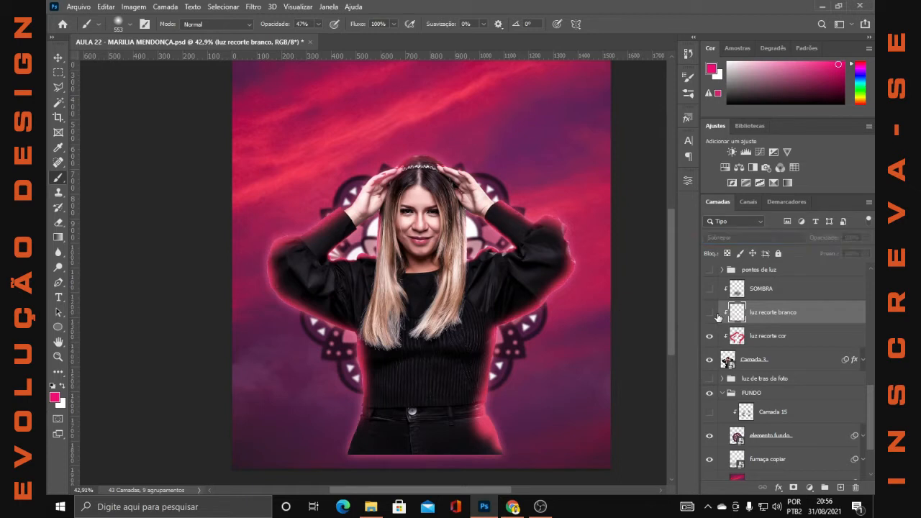
left_click(710, 313)
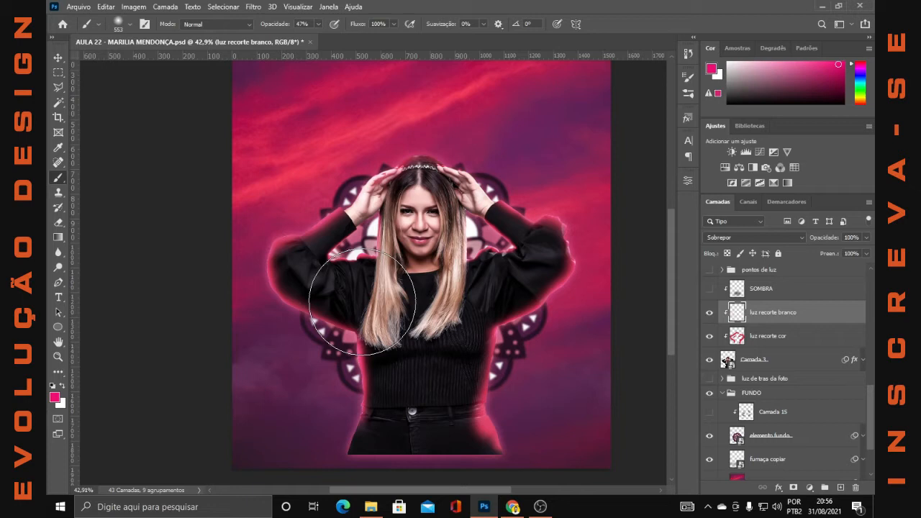
Show and select the SOMBRA layer, and toggle its visibility to compare the shading on the figure, leaving it hidden
left_click(710, 290)
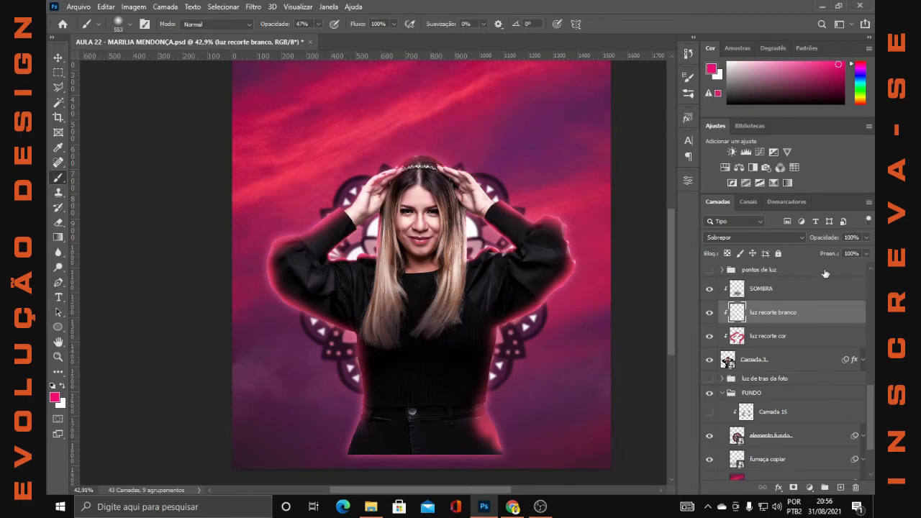
left_click(767, 295)
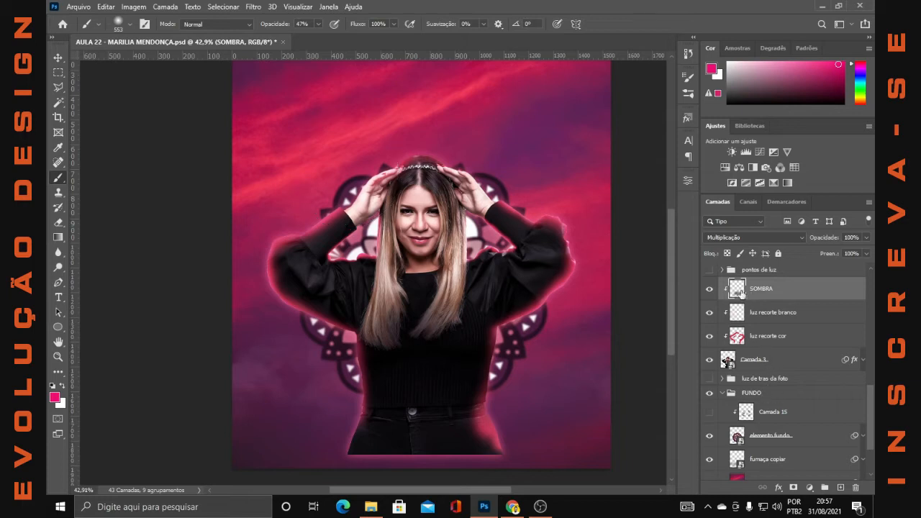
left_click(709, 291)
left_click(708, 294)
left_click(709, 288)
Show the pontos de luz group, select it and expand it to reveal its layers
scroll(749, 319, "up", 1)
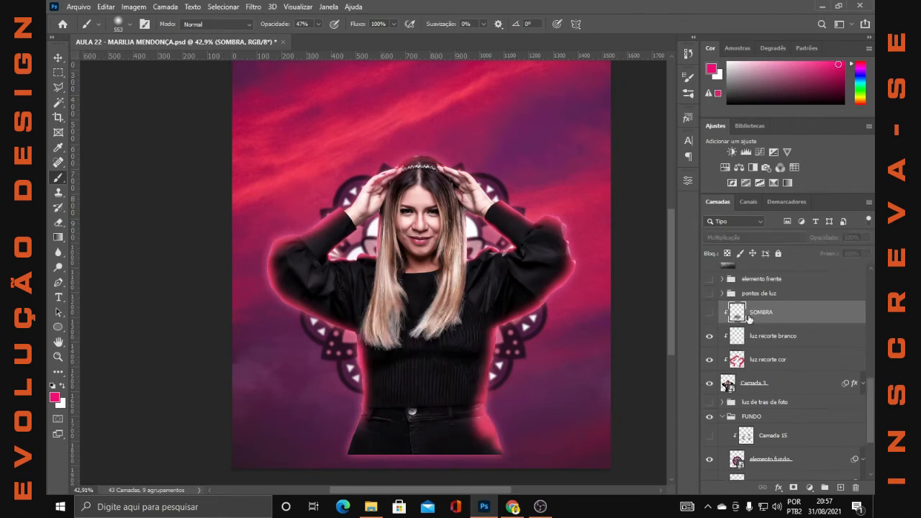
scroll(749, 320, "up", 3)
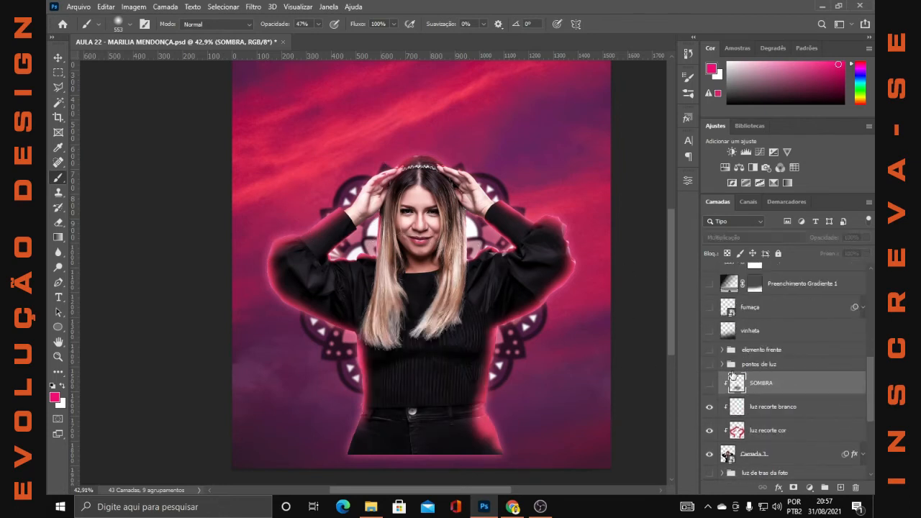
left_click(709, 365)
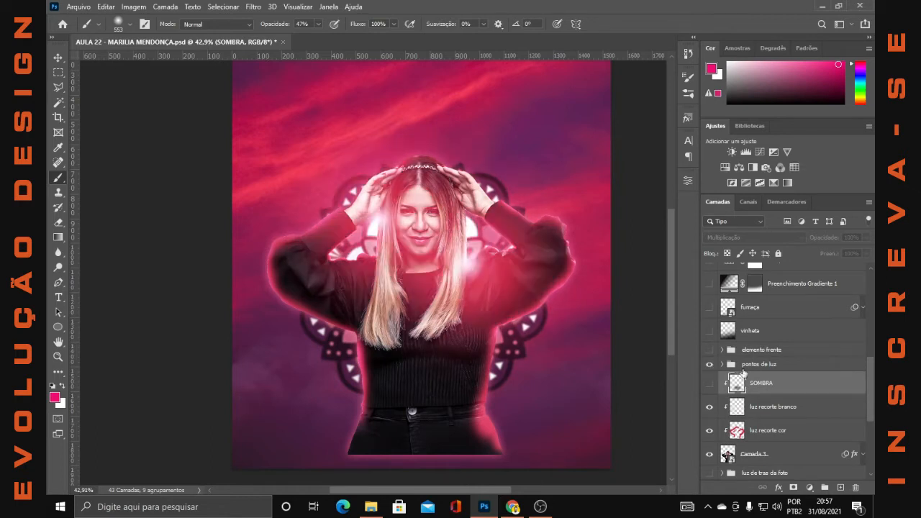
left_click(719, 368)
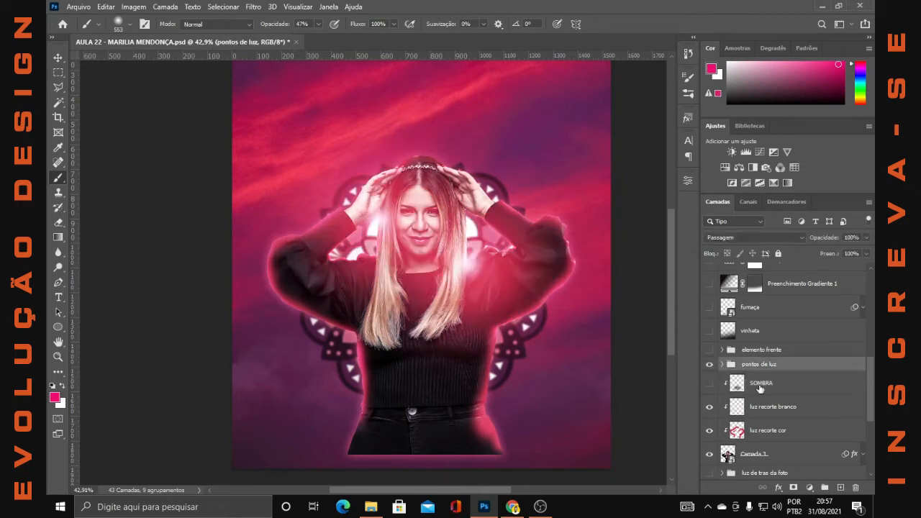
left_click(722, 364)
scroll(793, 405, "down", 3)
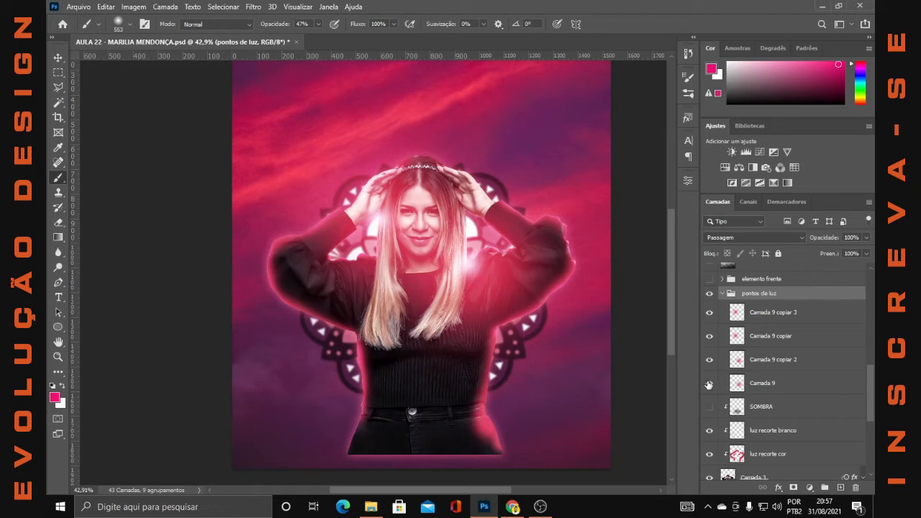
Toggle the Camada 9 copies in the pontos de luz group to compare their glows, leaving only Camada 9 visible and selected
left_click(710, 313)
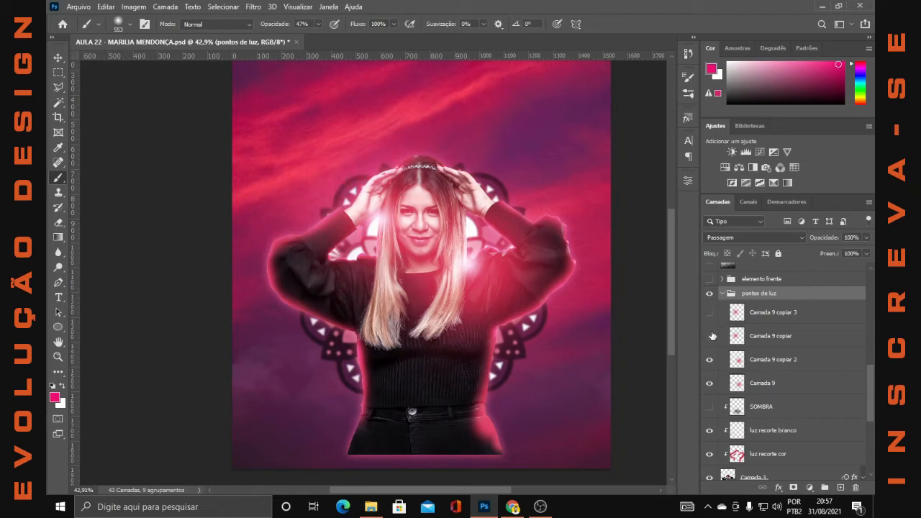
left_click(710, 336)
left_click(783, 361)
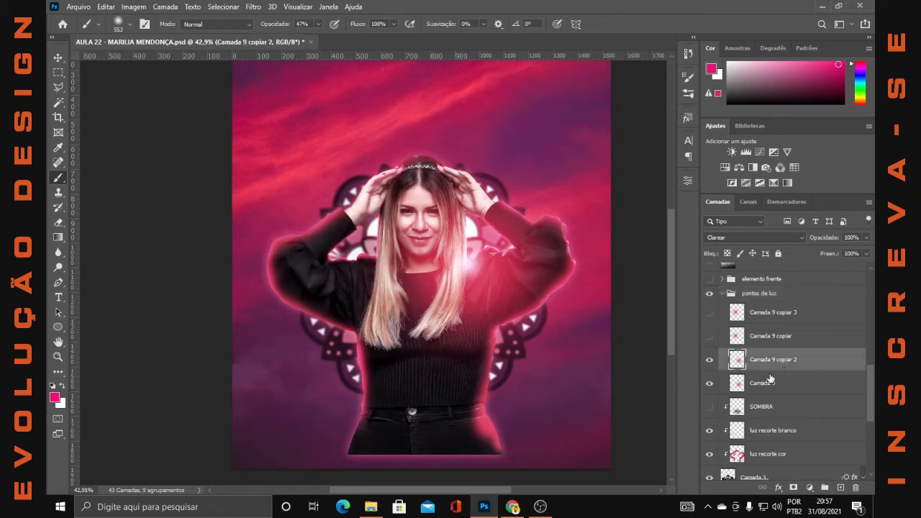
left_click(710, 360)
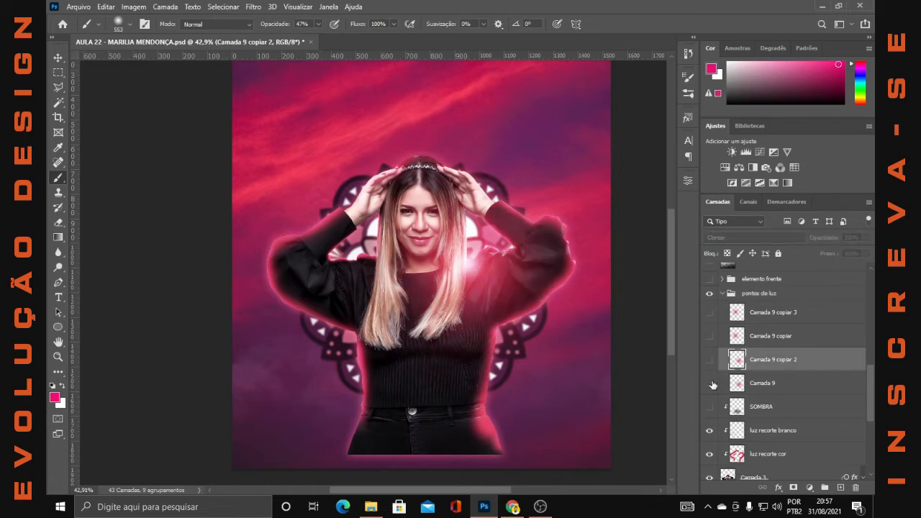
left_click(711, 359)
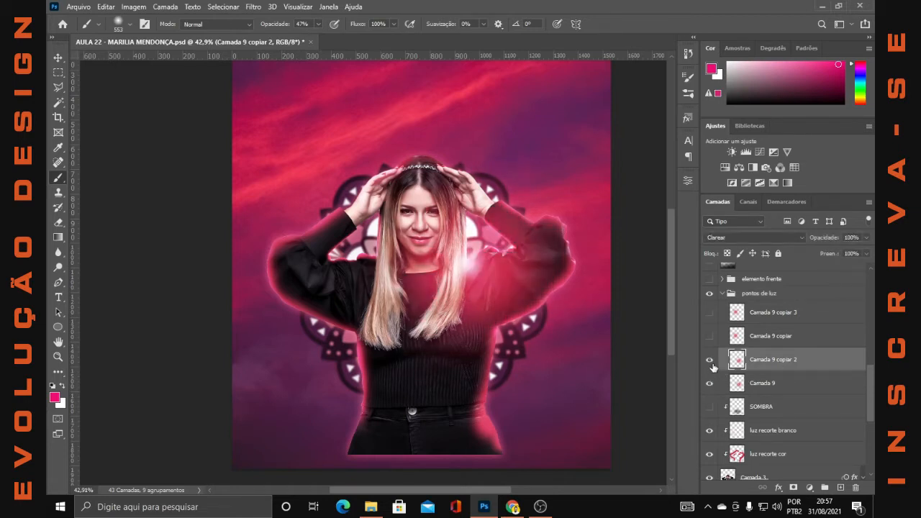
left_click(711, 336)
left_click(710, 313)
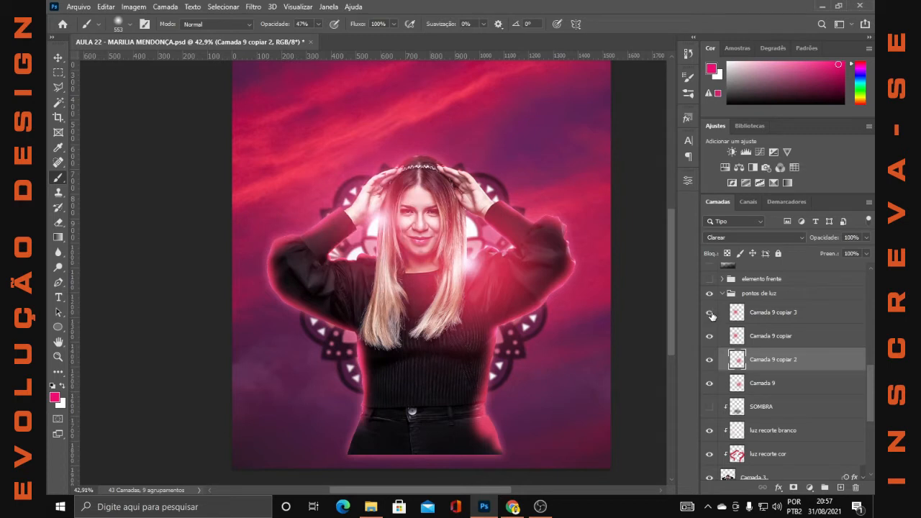
left_click_drag(710, 314, 708, 380)
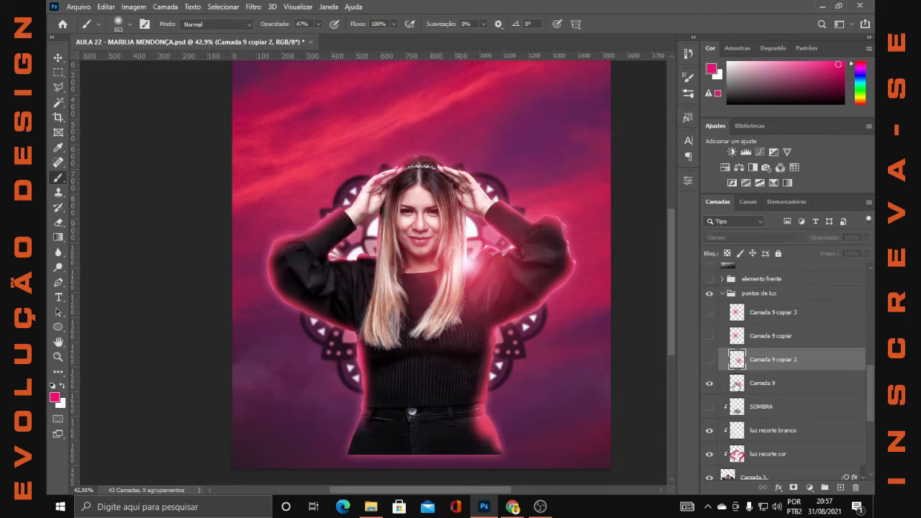
left_click(808, 389)
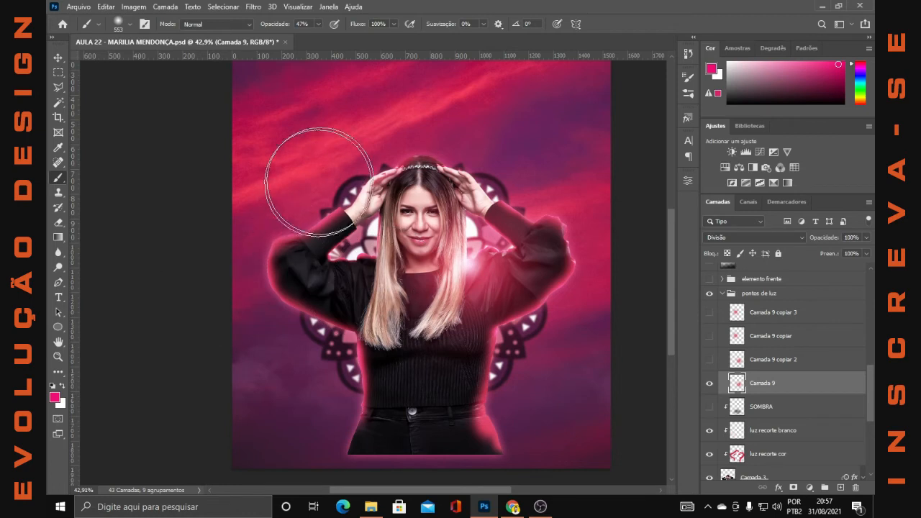
On a new layer above SOMBRA, paint a soft pink spot with a smaller white centre at 100% brush opacity
left_click(788, 413)
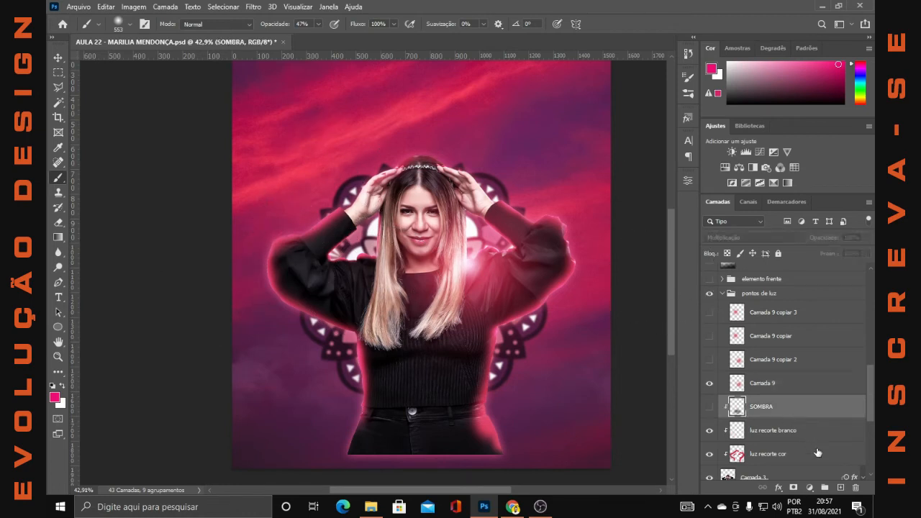
left_click(839, 487)
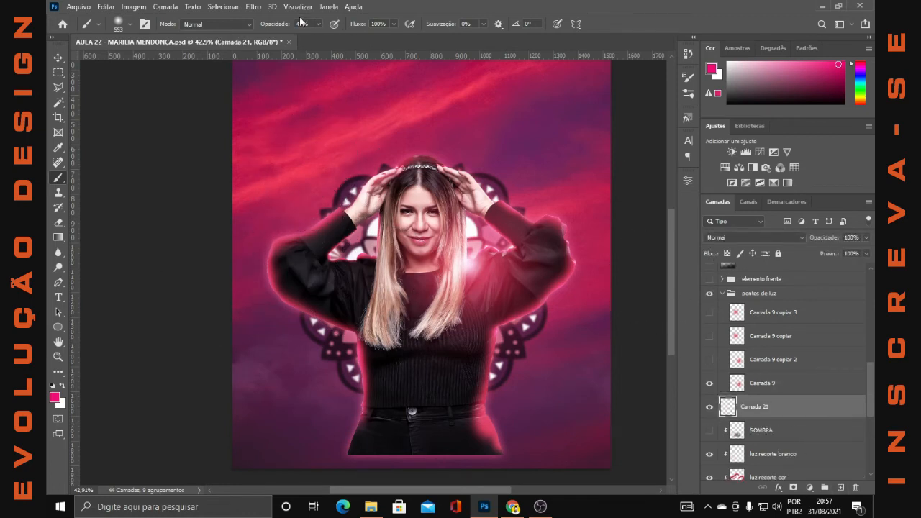
left_click_drag(279, 29, 426, 29)
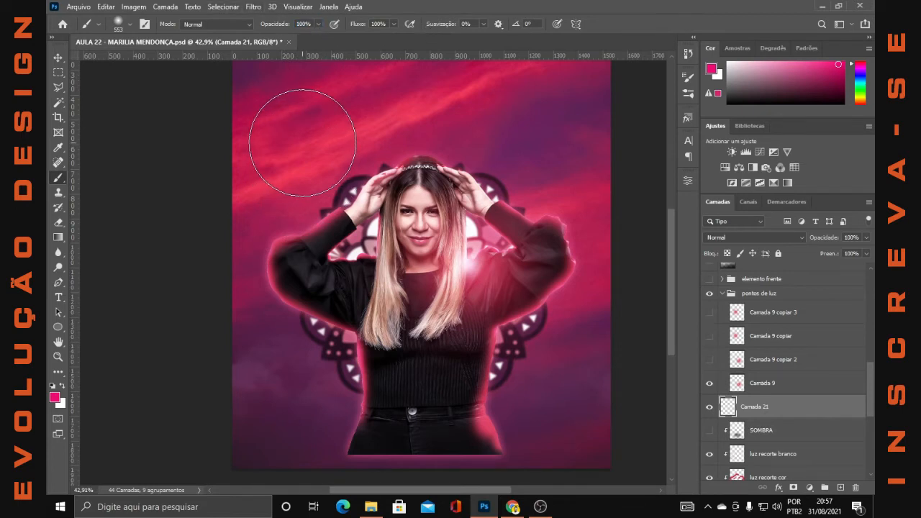
left_click(62, 386)
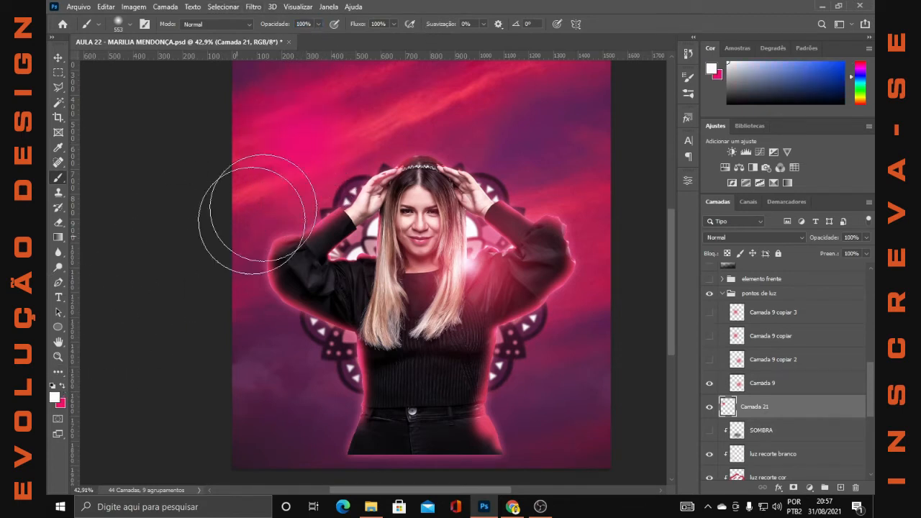
left_click_drag(308, 123, 272, 122)
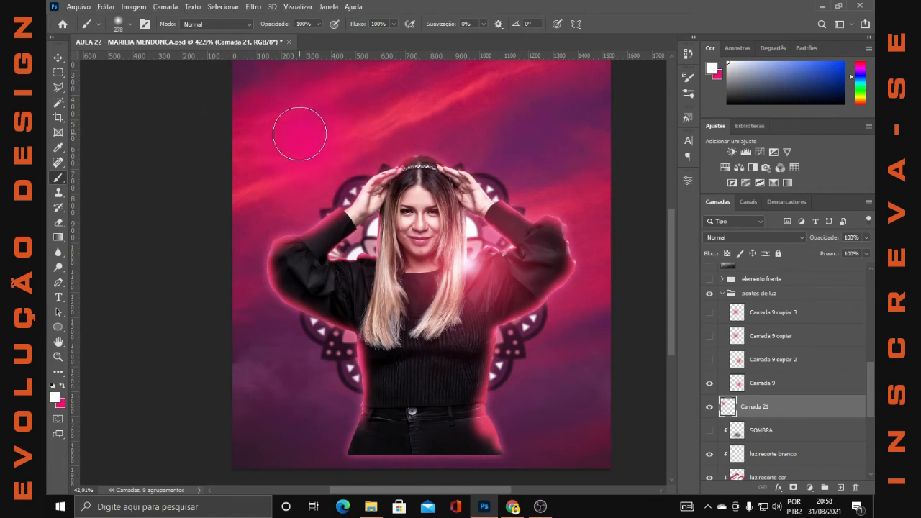
left_click(300, 134)
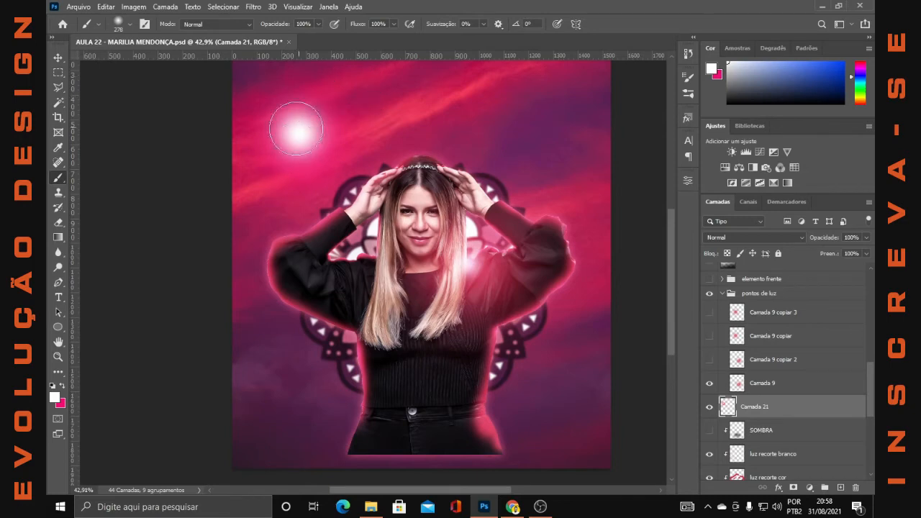
Check the blend mode of Camada 9 and set the new light spot layer to Divisão as well
left_click(770, 238)
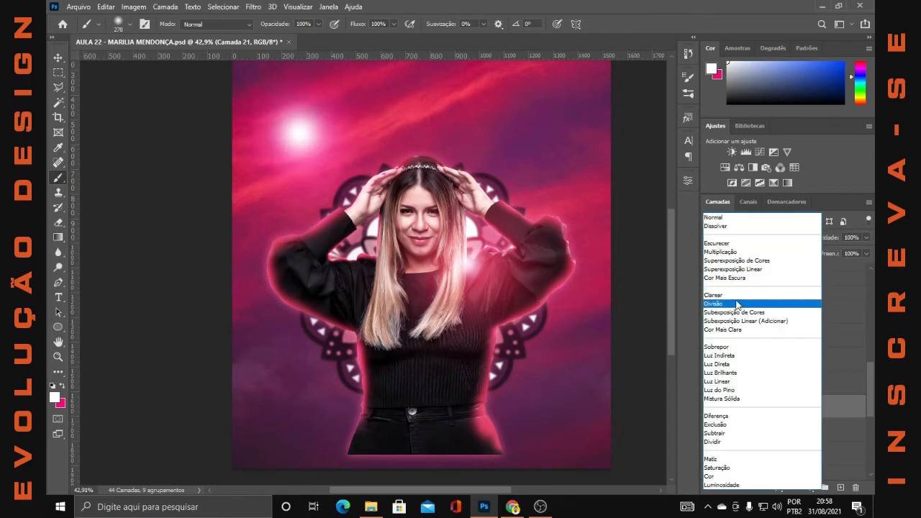
left_click(675, 370)
left_click(763, 386)
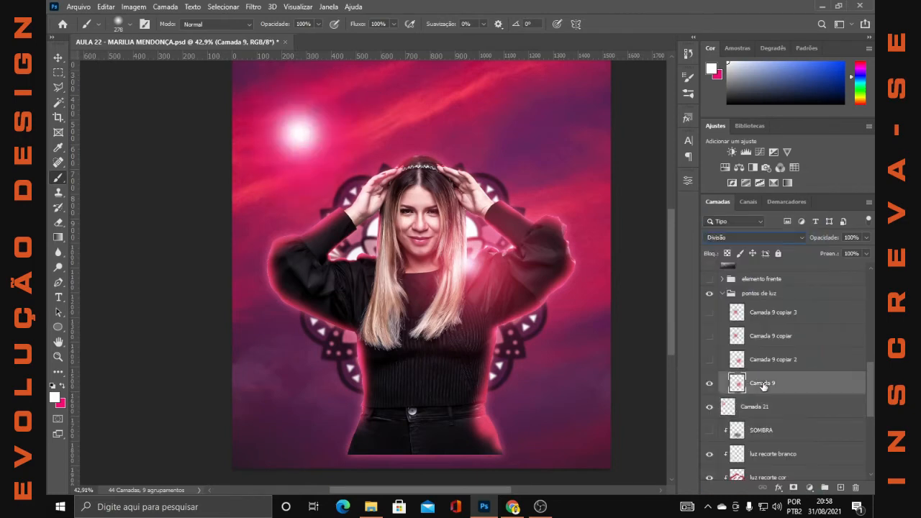
left_click(765, 409)
left_click(786, 238)
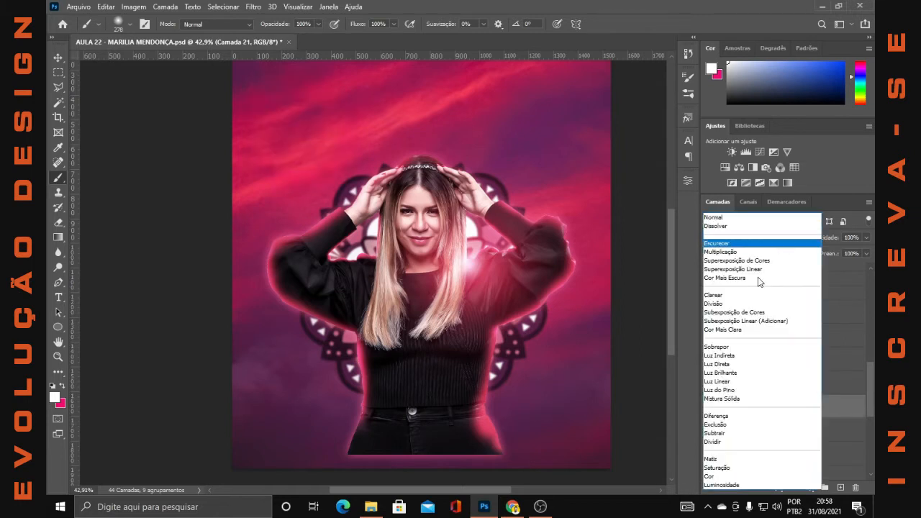
left_click(727, 296)
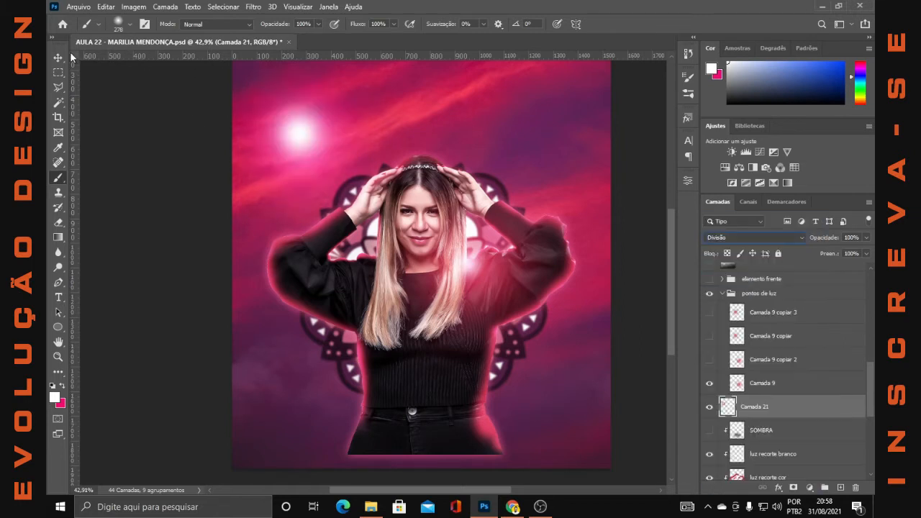
Move the light spot onto the woman's lower torso, scaled to 97.14%, and delete its practice layer
key("v")
left_click_drag(416, 142, 411, 142)
left_click_drag(306, 134, 423, 371)
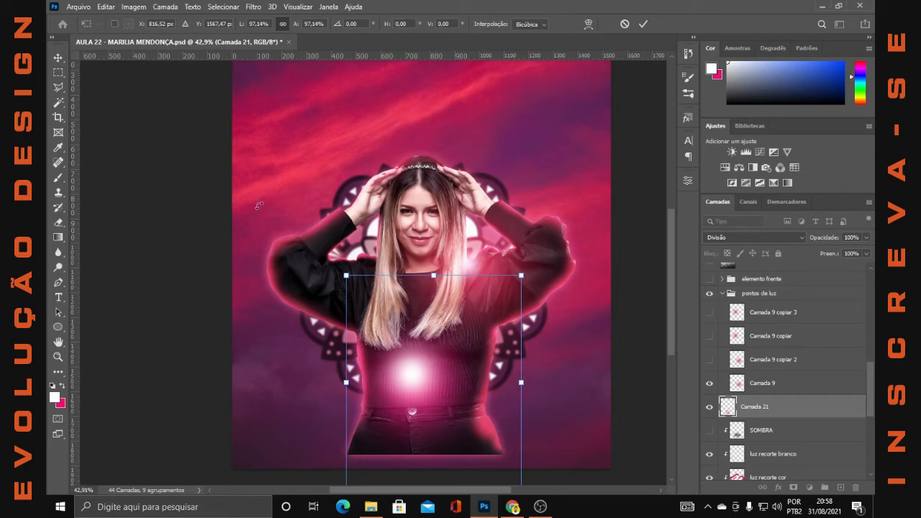
left_click(644, 25)
key("Delete")
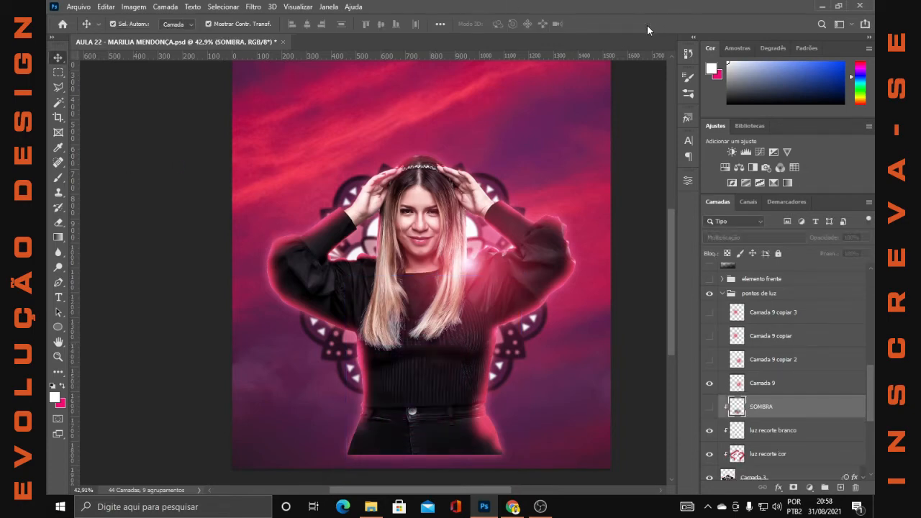
Try Camada 9 in Normal blend mode with its glow moved to the lower torso, and revert it to its original position and Divisão
left_click(799, 386)
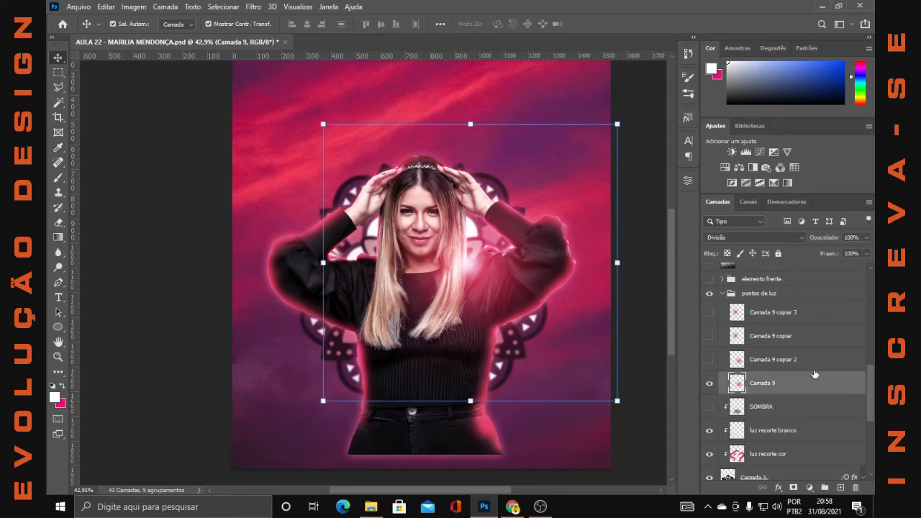
left_click(783, 238)
left_click(741, 217)
left_click(617, 264)
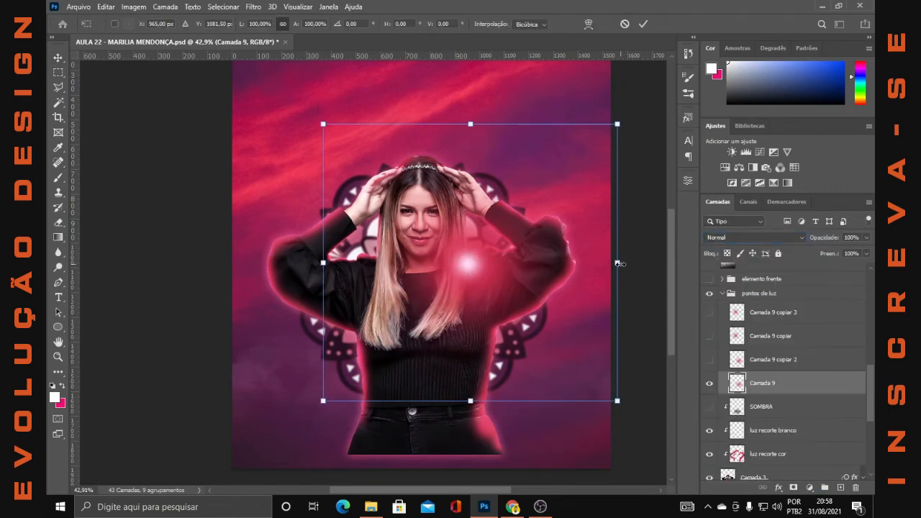
left_click_drag(525, 273, 470, 396)
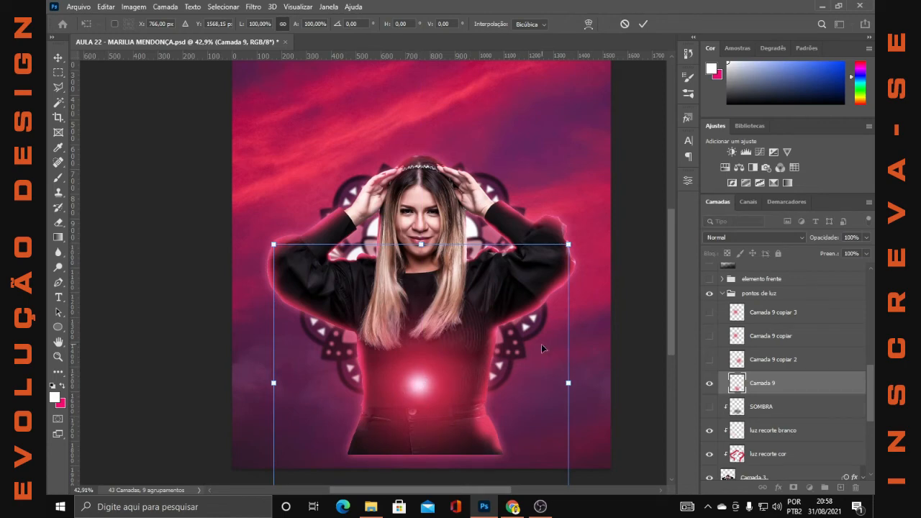
key("ctrl+z")
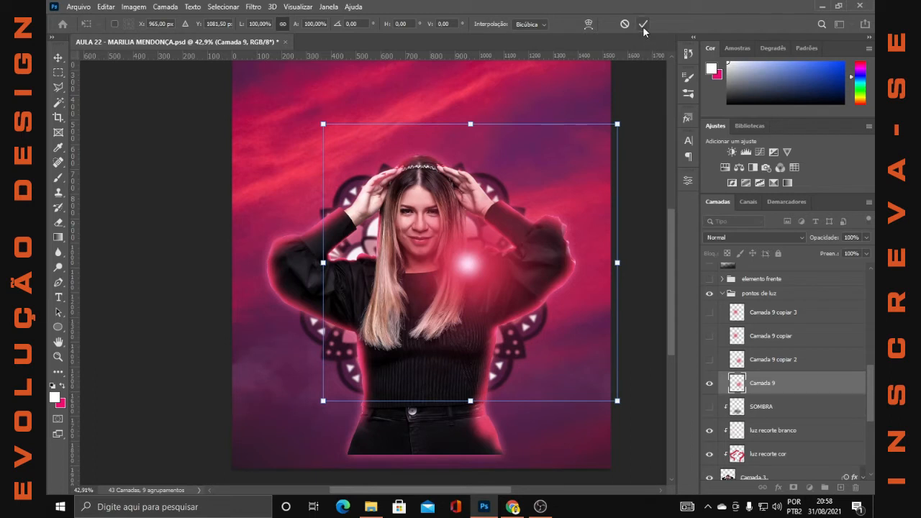
left_click(643, 25)
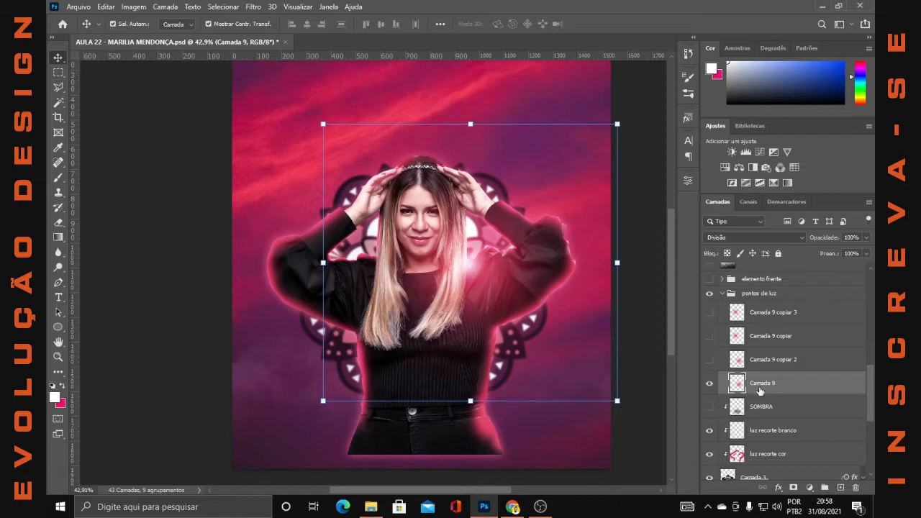
Show the Camada 9 copiar 2 layer in the pontos de luz group
left_click(710, 360)
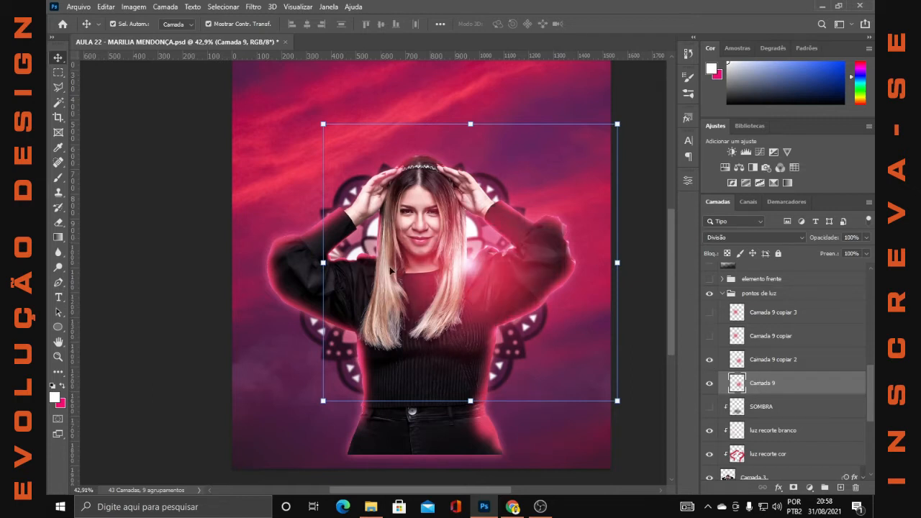
Show the Camada 9 copiar and Camada 9 copiar 3 layers and collapse the pontos de luz group
left_click(709, 336)
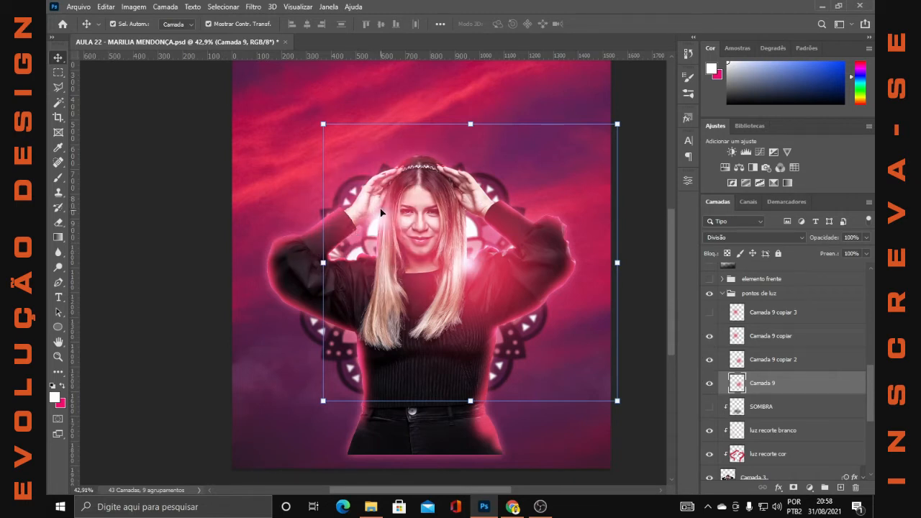
left_click(757, 341)
left_click(761, 317)
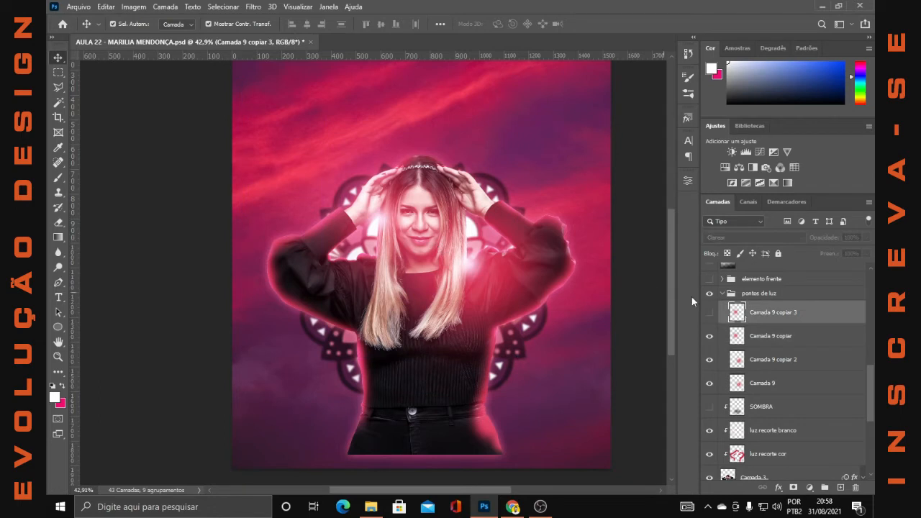
left_click(710, 312)
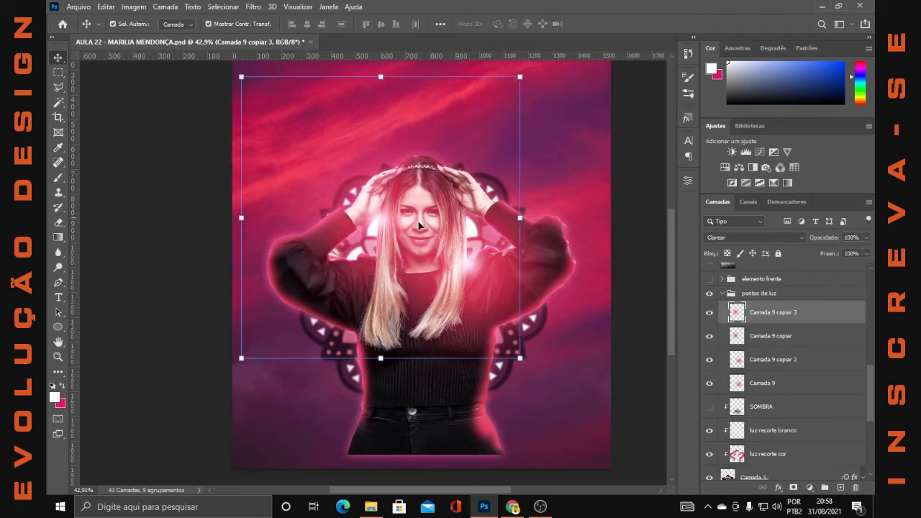
left_click(727, 294)
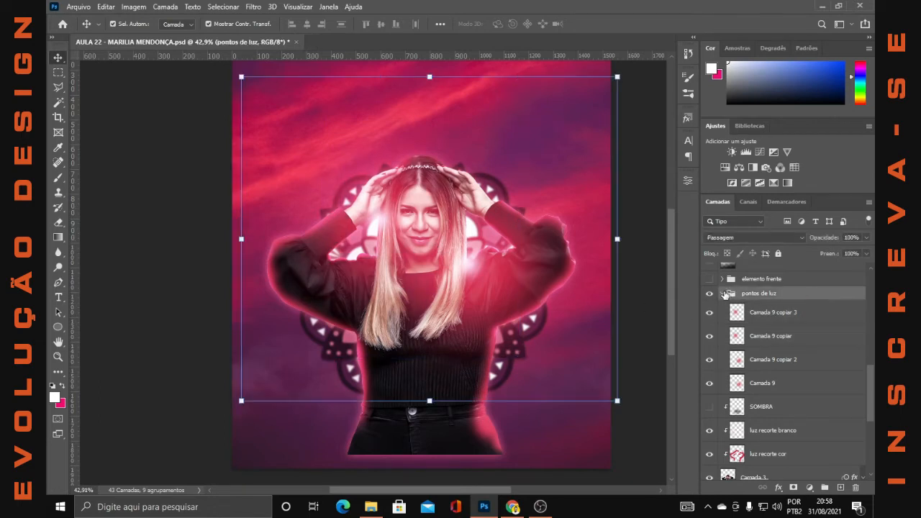
left_click(723, 294)
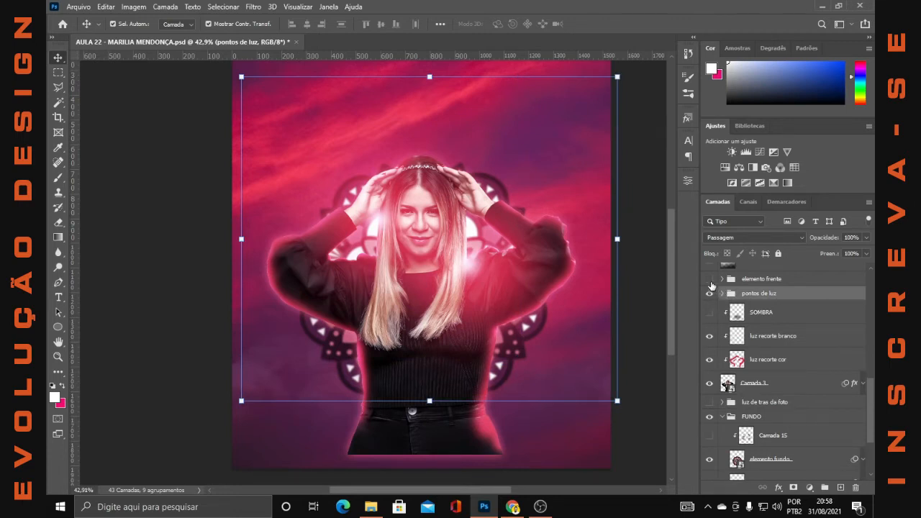
Show the elemento frente group and examine the smart filters applied to its Camada 12 copiar layer
left_click(710, 281)
left_click(776, 279)
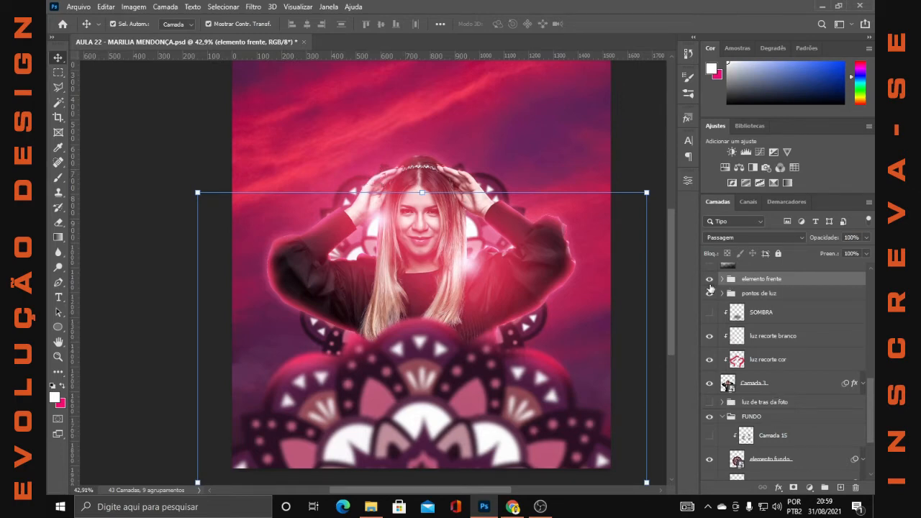
left_click(723, 279)
left_click(796, 328)
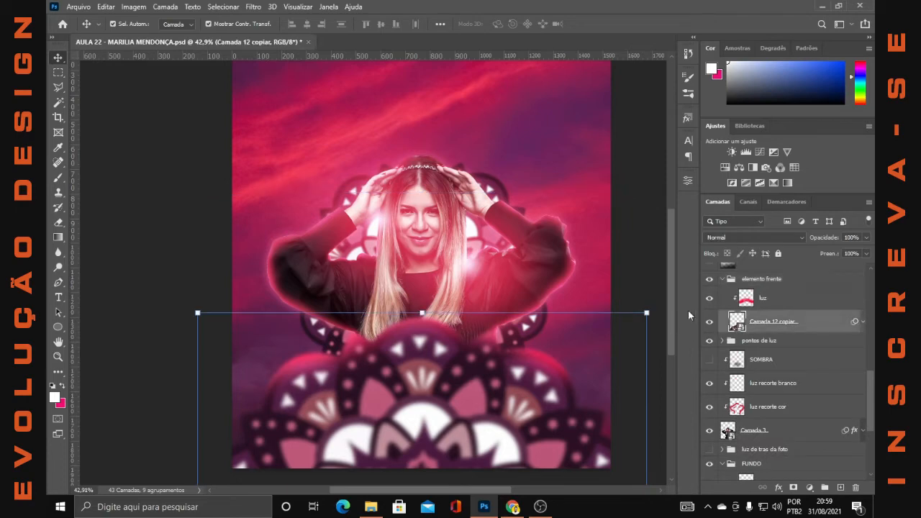
left_click(863, 324)
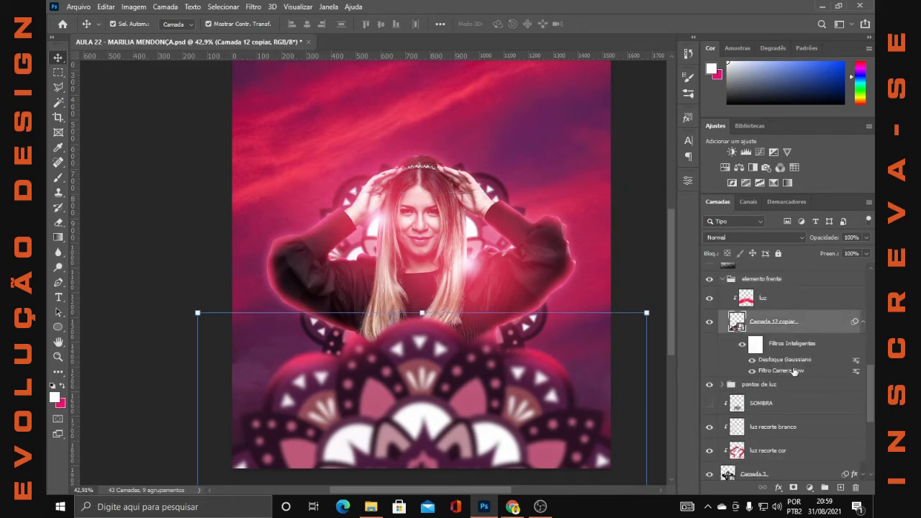
left_click(864, 323)
Compare the mandala with and without the luz layer, try that layer in Normal blend mode, and revert it to Divisão
left_click(763, 305)
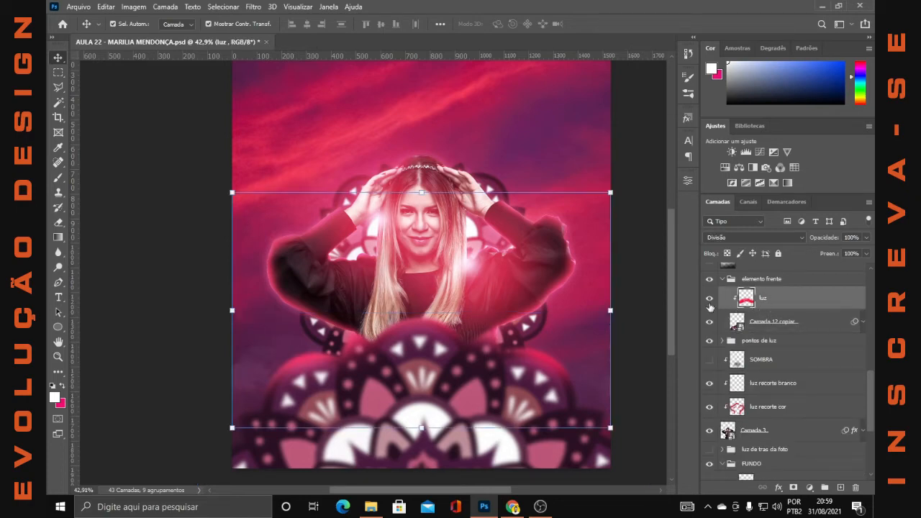
left_click(711, 305)
left_click(711, 305)
left_click(58, 177)
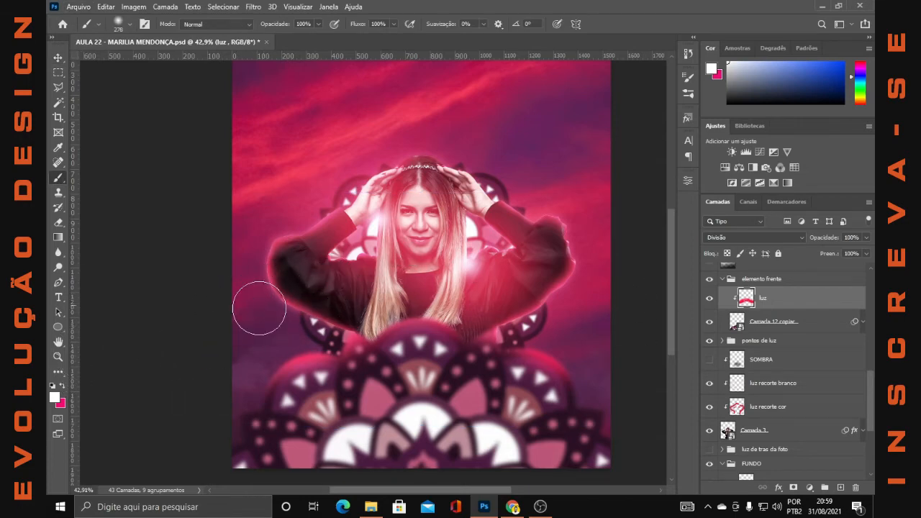
left_click(752, 237)
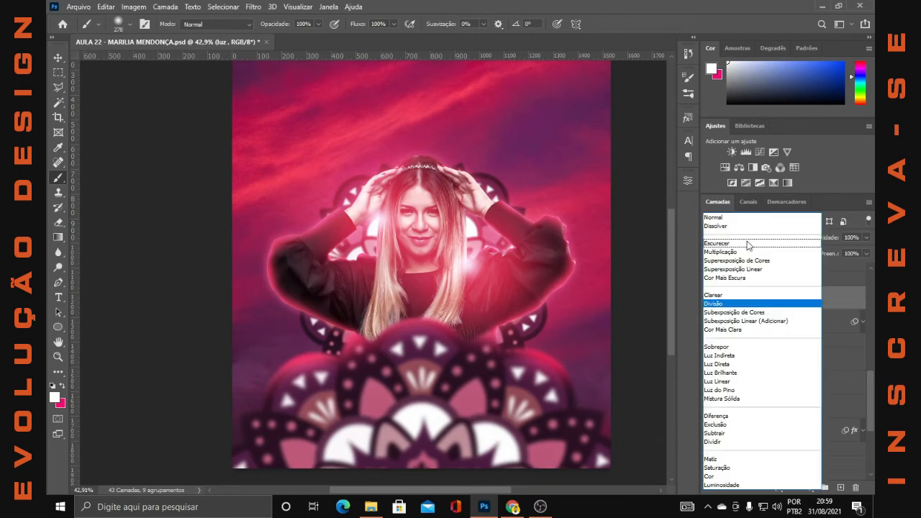
left_click(720, 216)
key("ctrl+z")
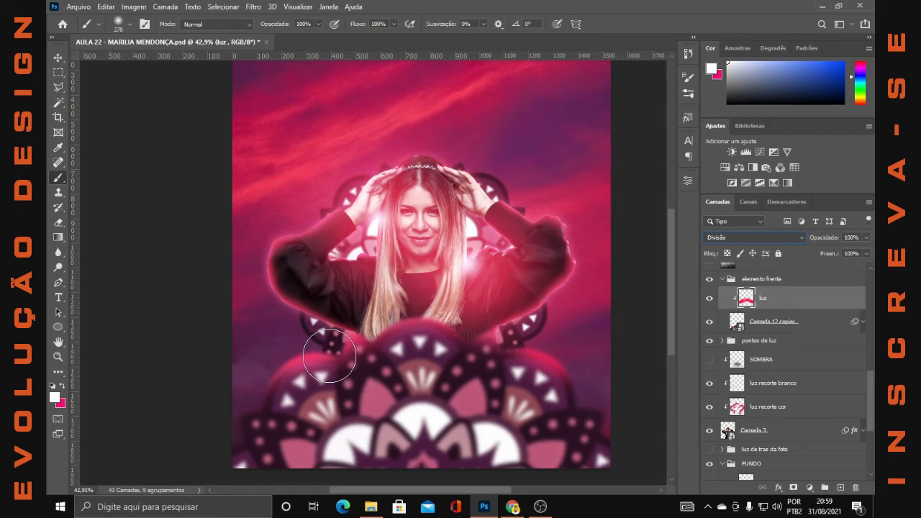
left_click(722, 279)
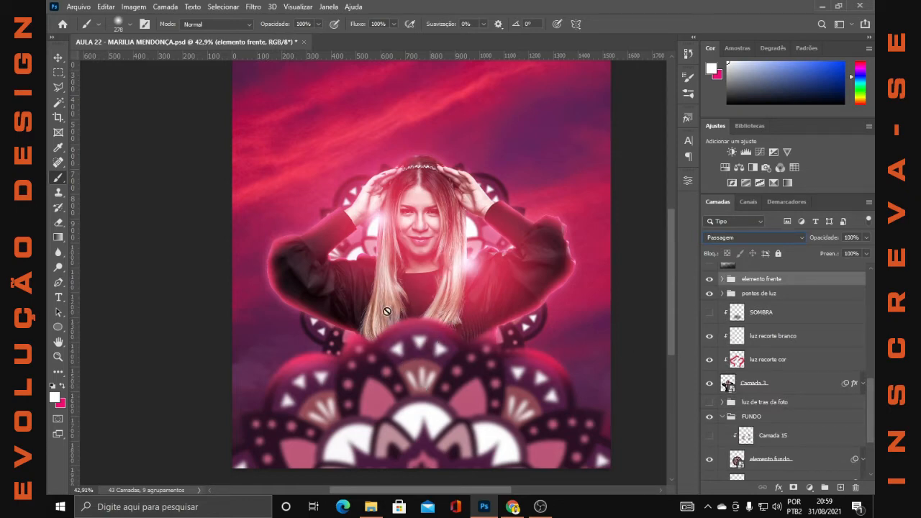
Show the SOMBRA layer on the woman and the Camada 15 layer in the FUNDO group
left_click(710, 312)
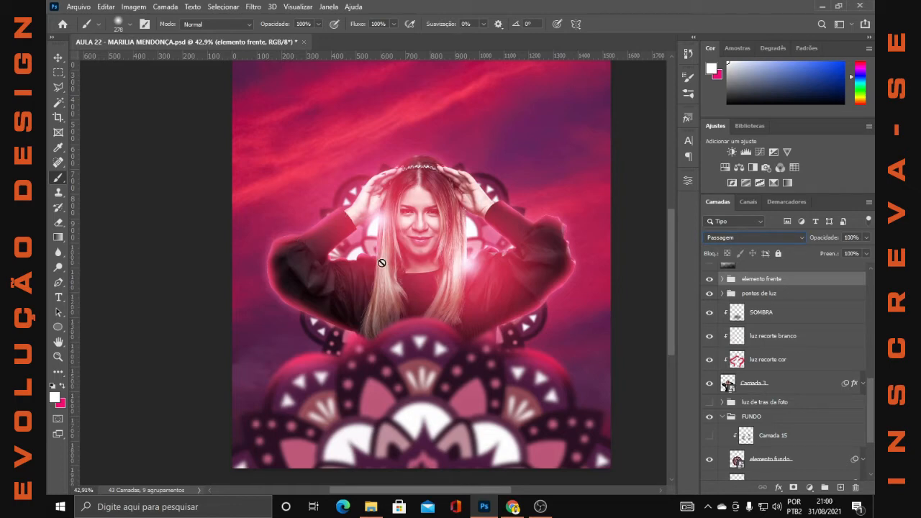
left_click(58, 57)
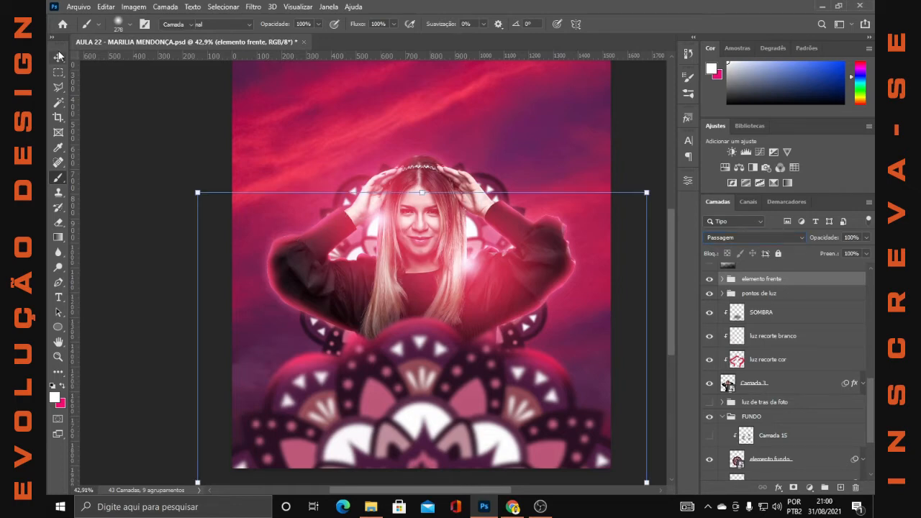
left_click(423, 180)
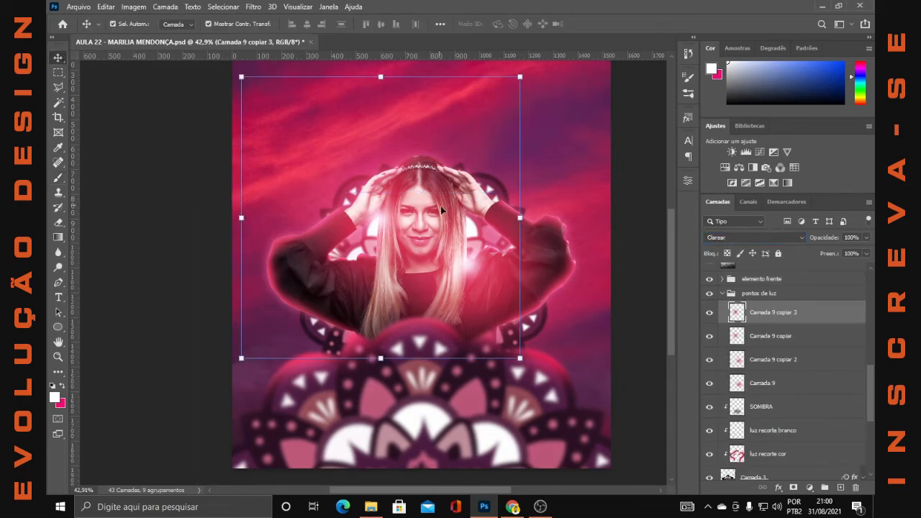
scroll(763, 418, "down", 5)
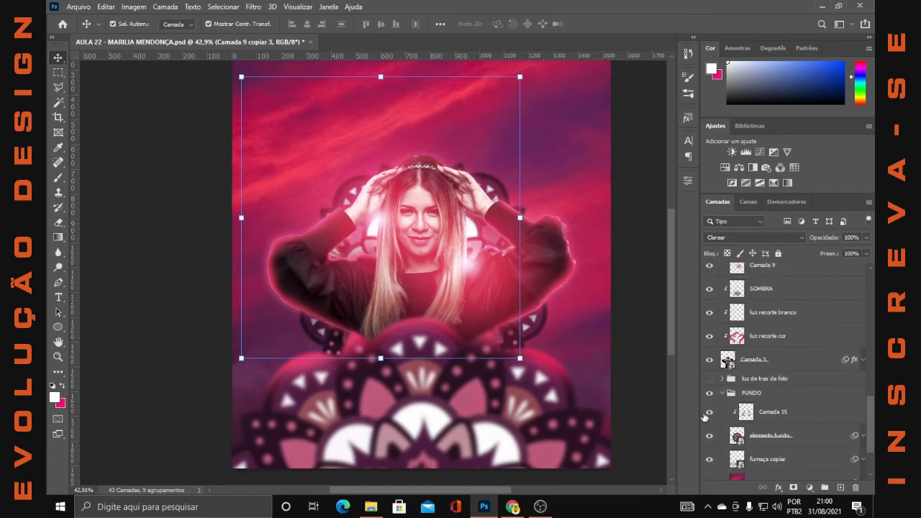
Set up the shadow brush on Camada 15 with 30% opacity and colour 0c0c0c, and compare the flyer with and without that layer
left_click(799, 414)
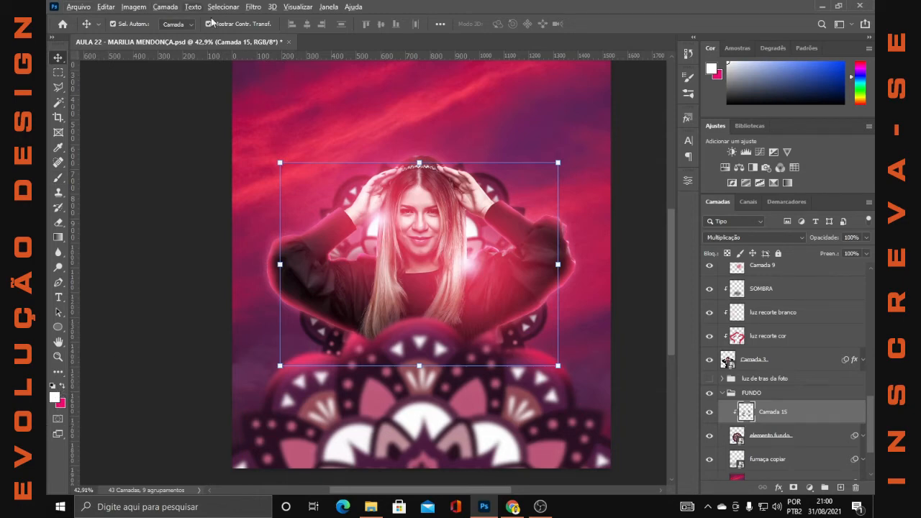
left_click(58, 190)
left_click(58, 179)
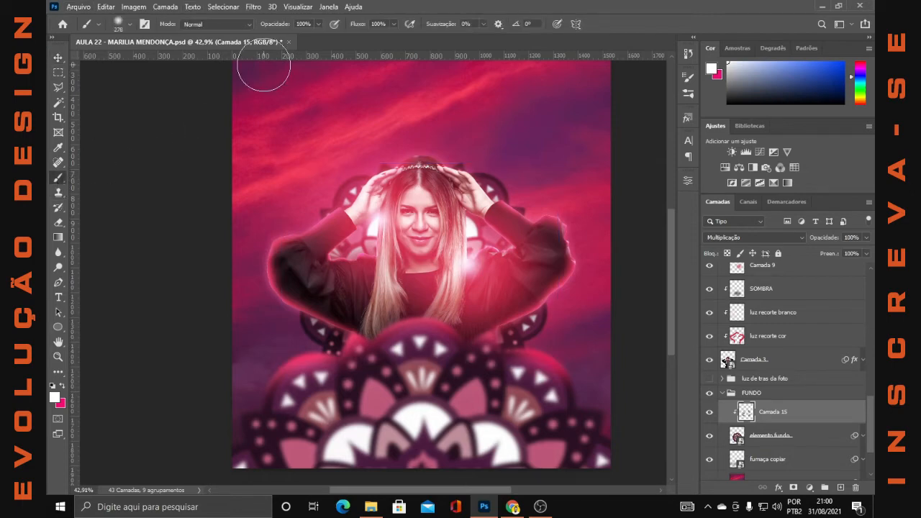
left_click(269, 22)
type("30")
left_click(56, 399)
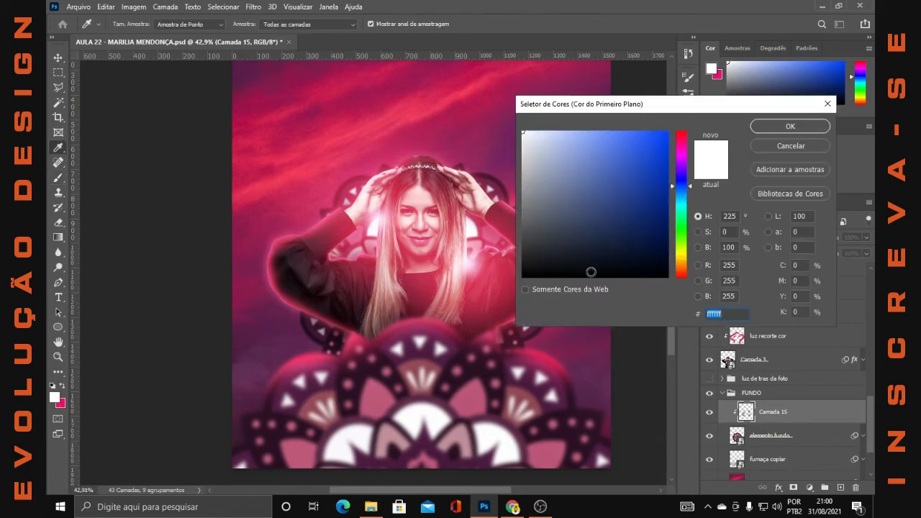
left_click_drag(545, 227, 507, 271)
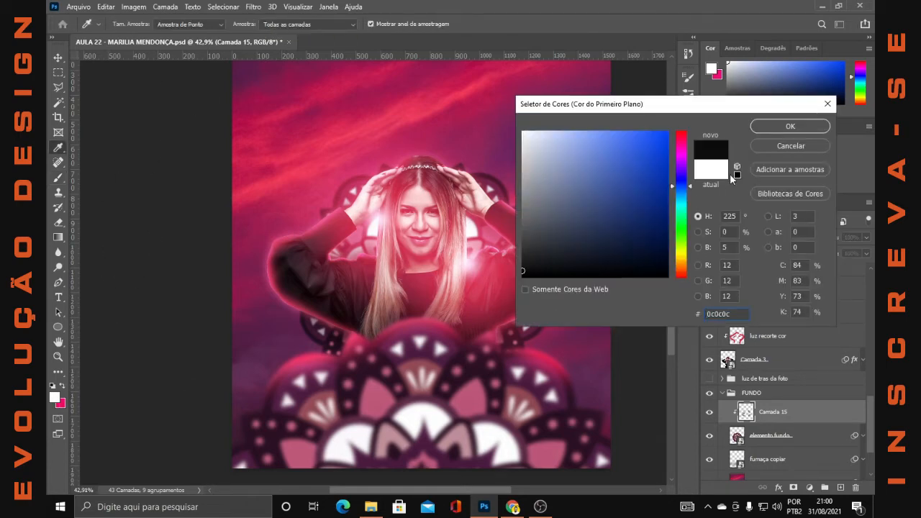
left_click(764, 130)
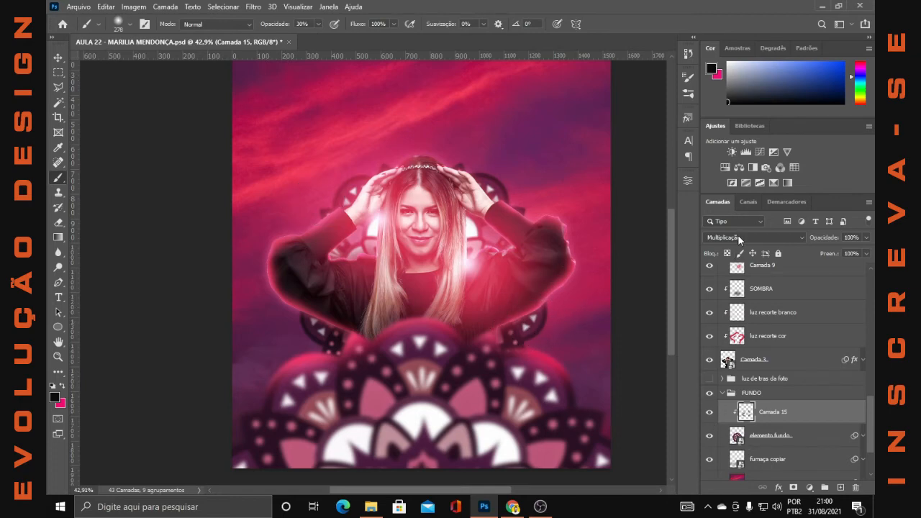
left_click(713, 412)
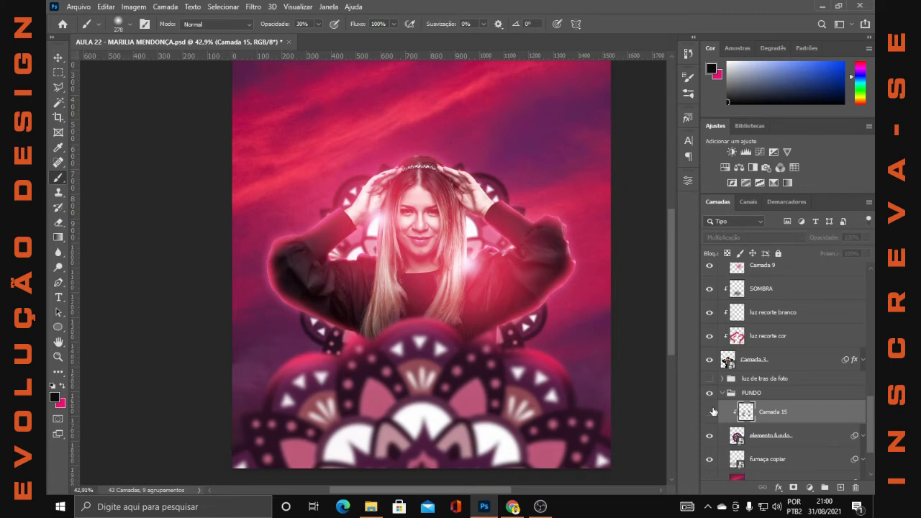
left_click(711, 412)
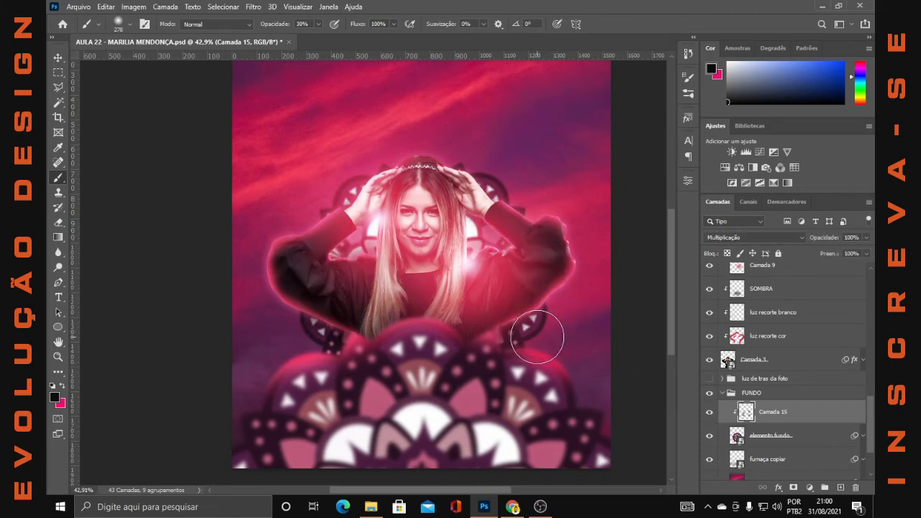
Show the luz de tras da foto group and expand it, with the FUNDO group collapsed
left_click(711, 379)
left_click(711, 380)
left_click(711, 383)
left_click(722, 392)
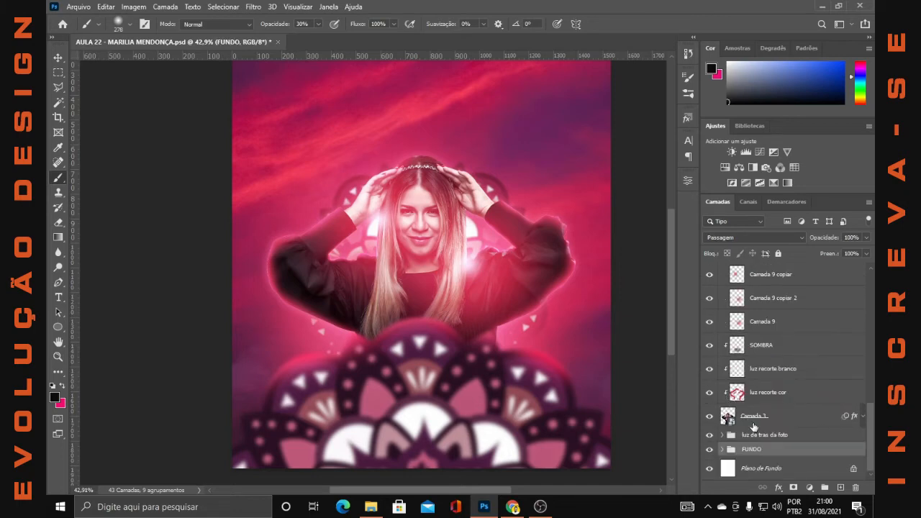
left_click(756, 437)
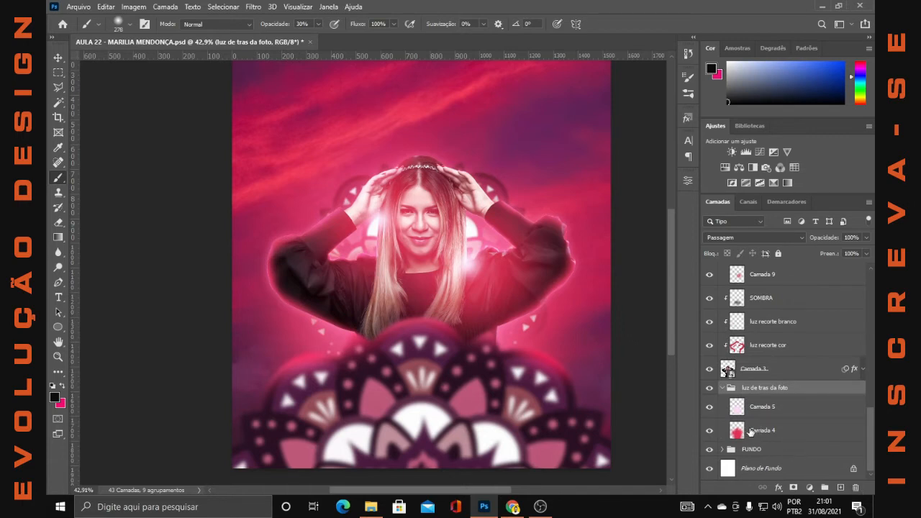
Make pink the foreground colour and pick Clarear as the blend mode for Camada 4 and Luz Indireta for Camada 5
left_click(63, 387)
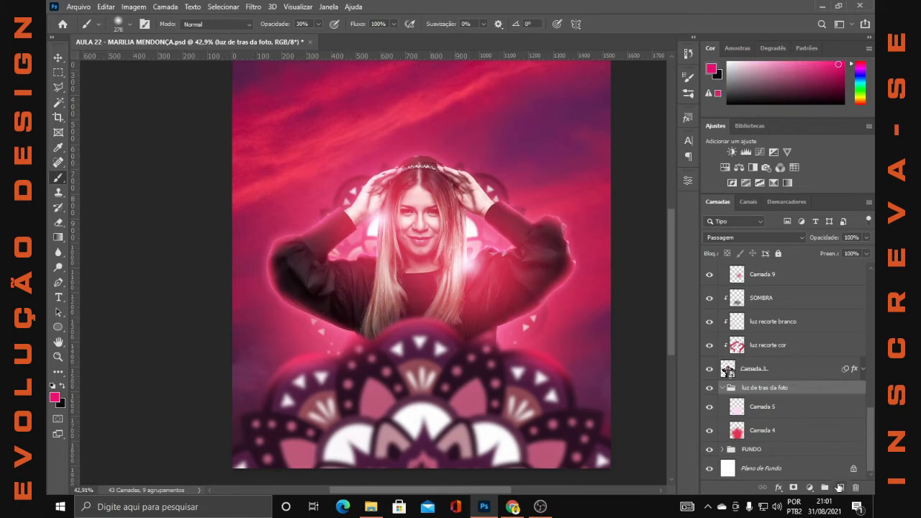
left_click(775, 415)
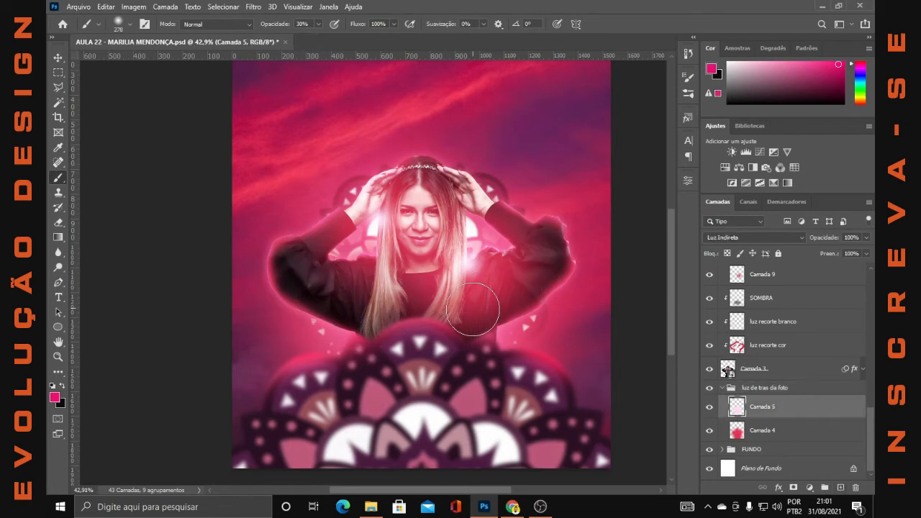
left_click(789, 432)
left_click(740, 235)
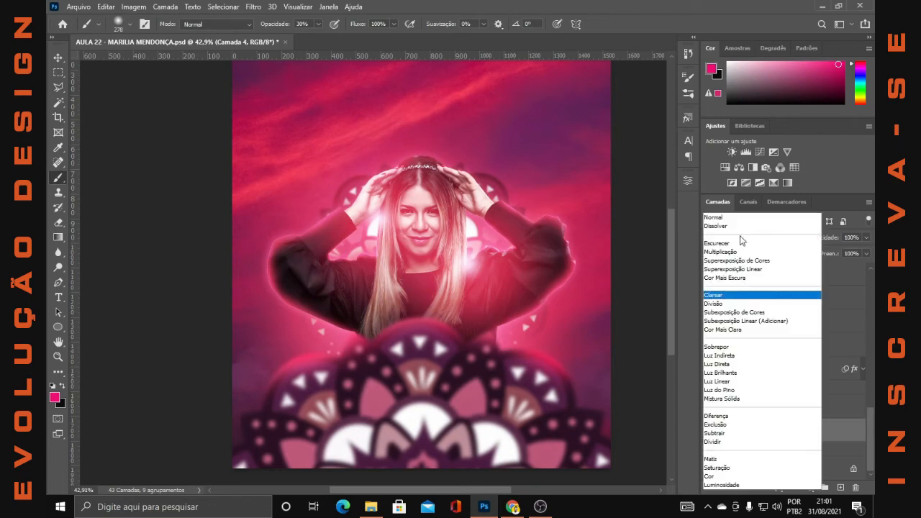
left_click(726, 295)
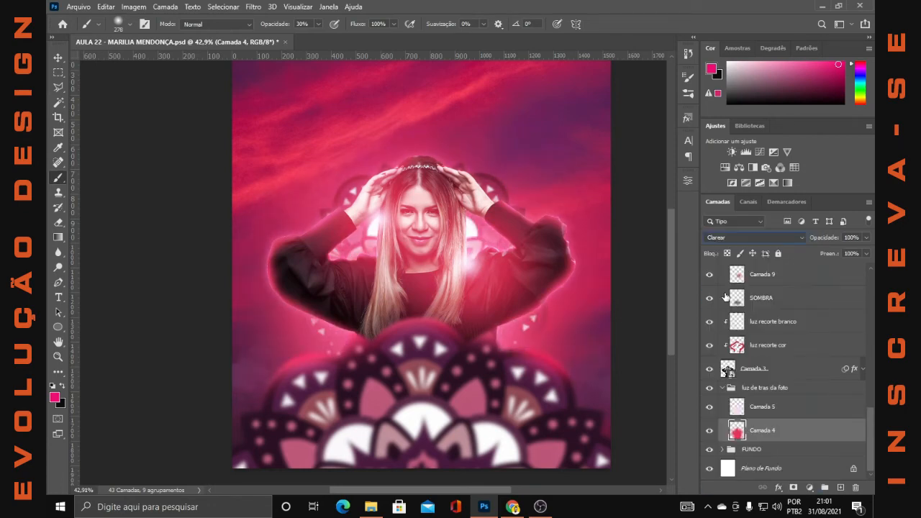
left_click(764, 407)
left_click(776, 237)
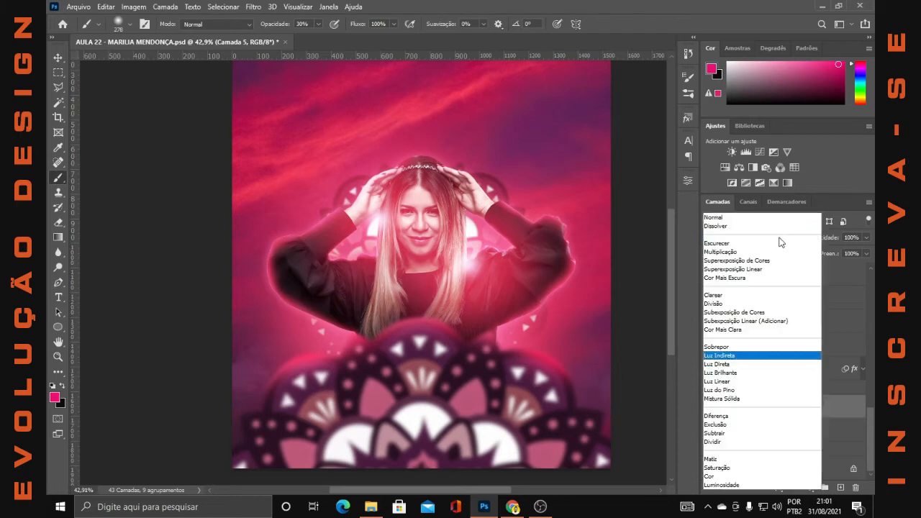
left_click(735, 355)
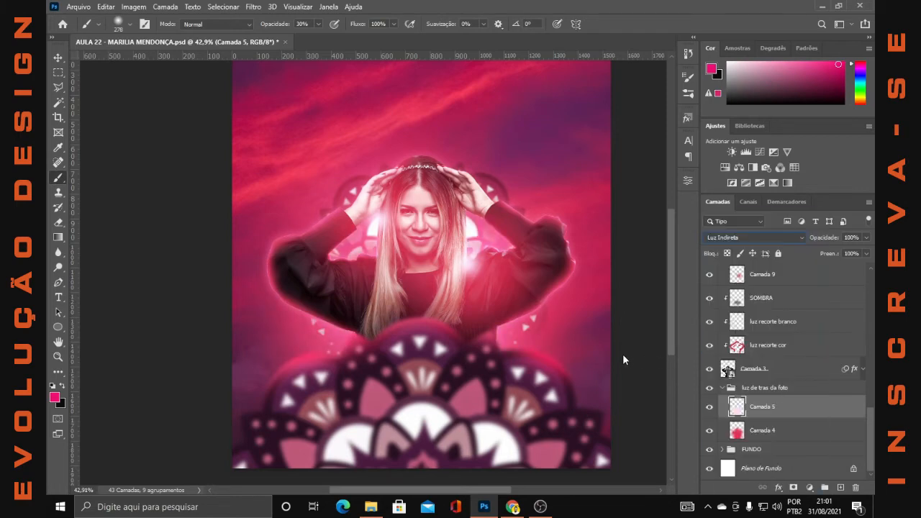
Collapse the luz de tras da foto group and compare the whole flyer with and without it, leaving it shown
left_click(722, 388)
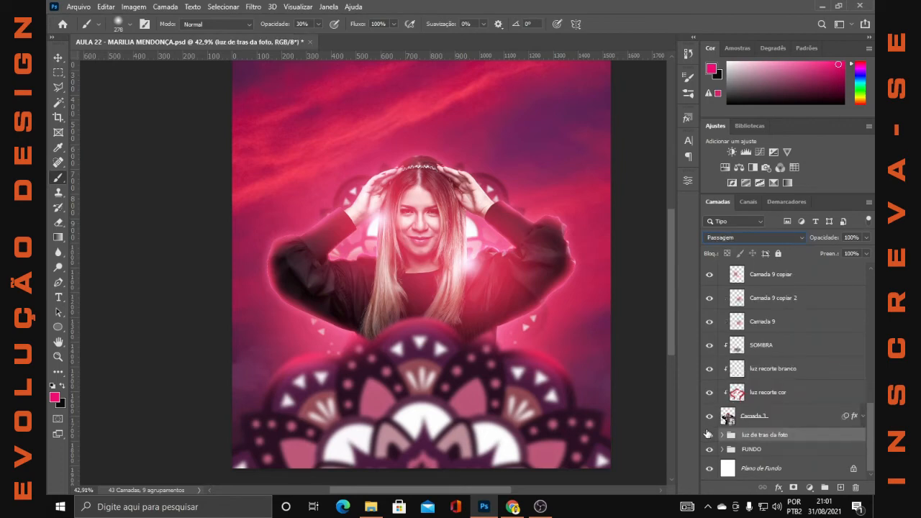
left_click(707, 434)
left_click(708, 434)
left_click(708, 434)
left_click(708, 434)
left_click(707, 434)
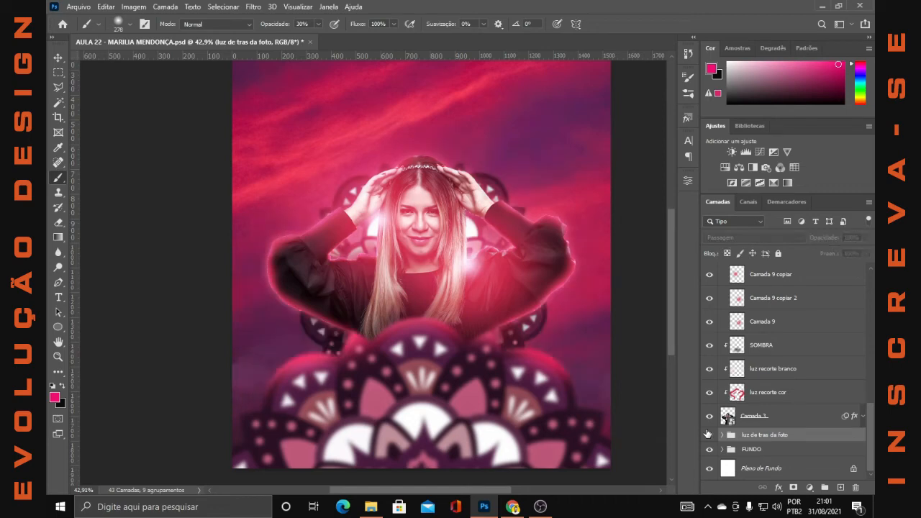
left_click(707, 434)
scroll(572, 266, "down", 1)
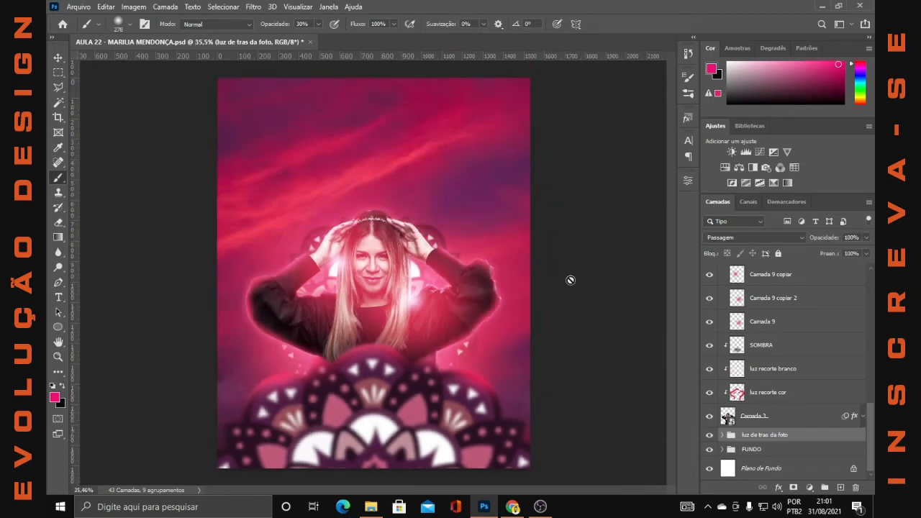
Collapse the pontos de luz group and compare the flyer with and without the SOMBRA layer, leaving it shown
scroll(717, 355, "up", 3)
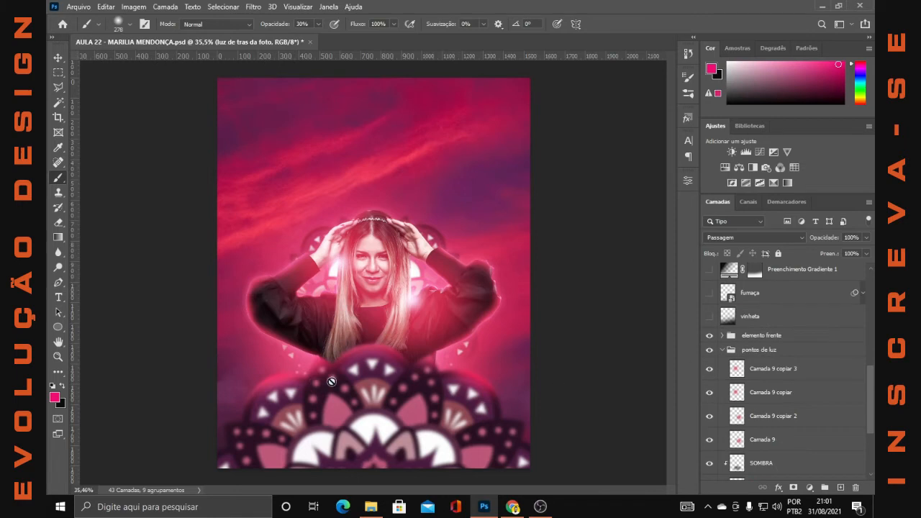
scroll(780, 395, "down", 2)
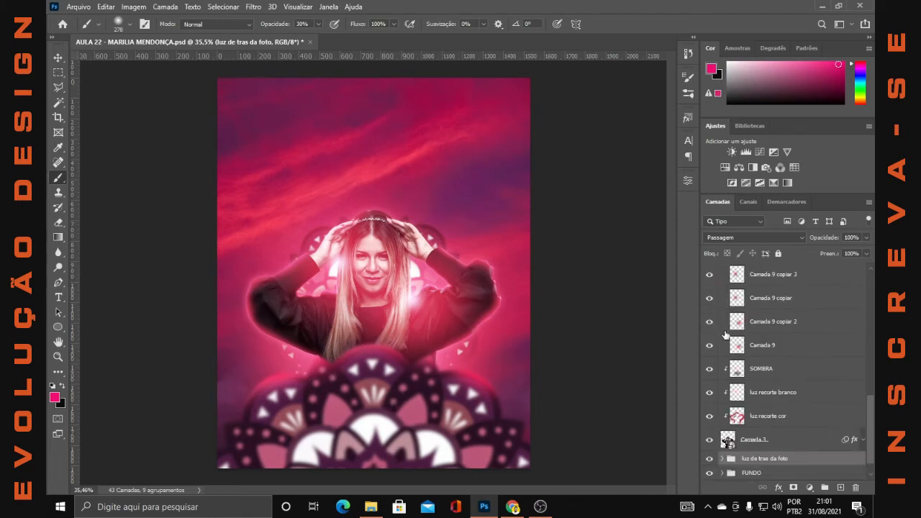
left_click(721, 304)
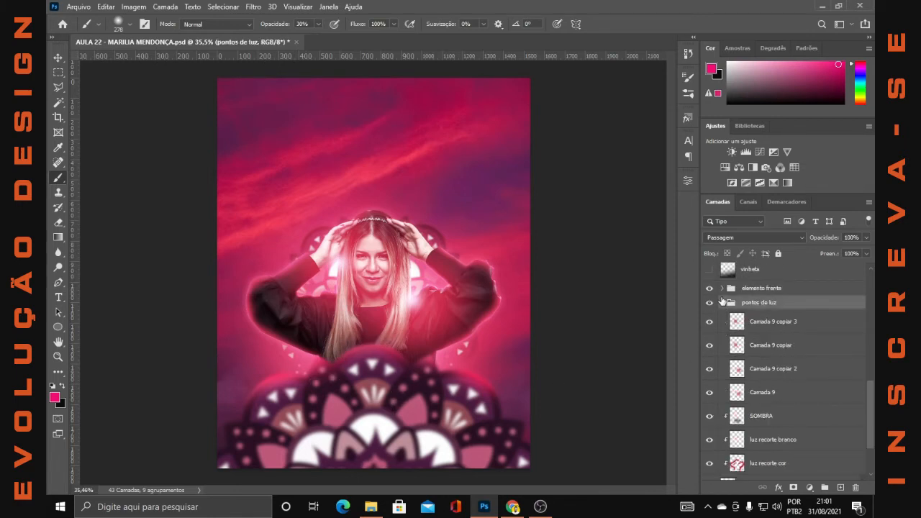
left_click(722, 303, "ctrl")
left_click(721, 303)
left_click(763, 353)
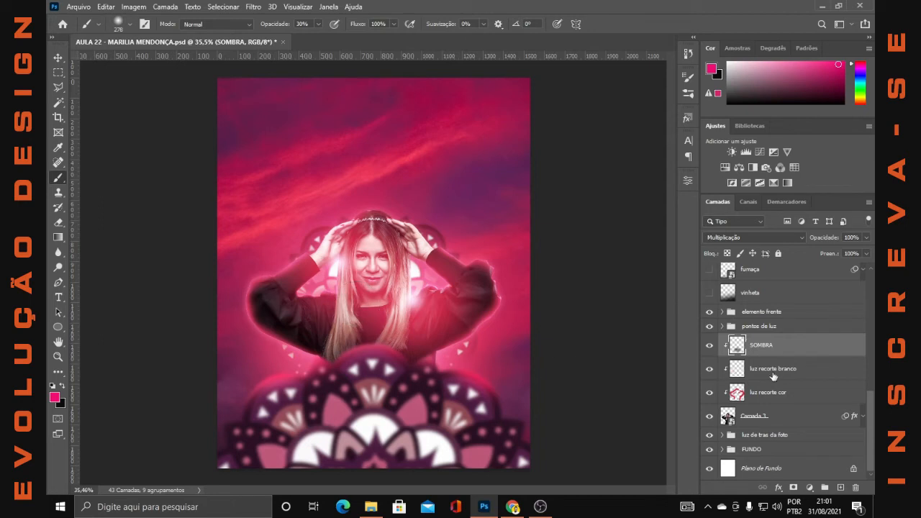
left_click(710, 346)
left_click(710, 346)
Show the vinheta layer and select it
scroll(711, 334, "up", 1)
left_click(710, 317)
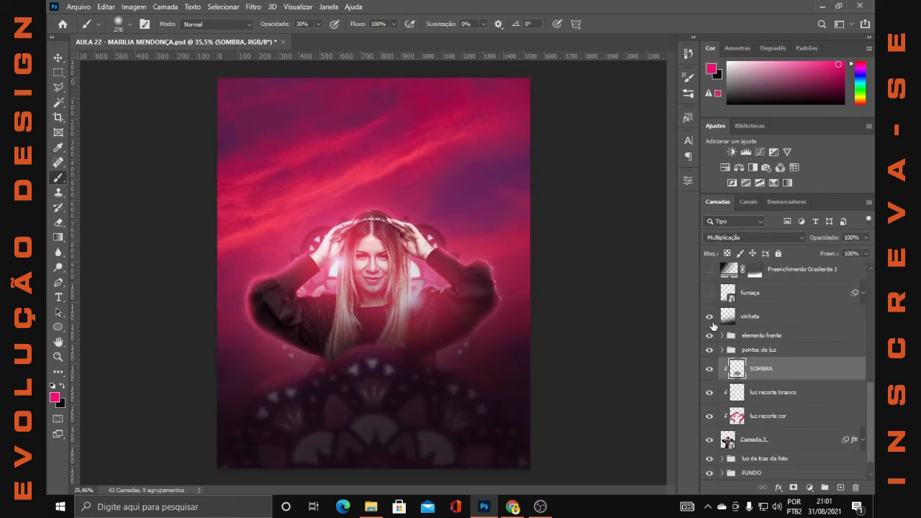
left_click(773, 325)
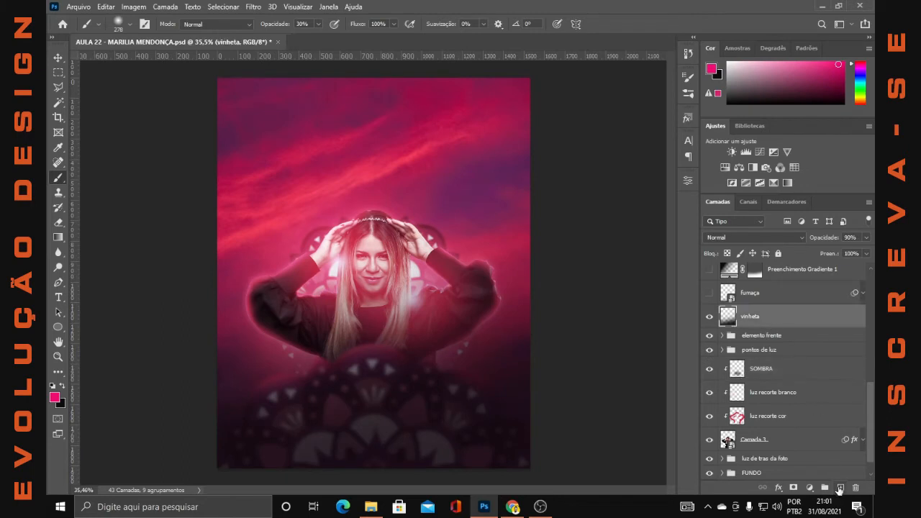
Make black the foreground colour and set the soft brush size to 614, then switch to the Move tool with no layer selected
left_click(62, 386)
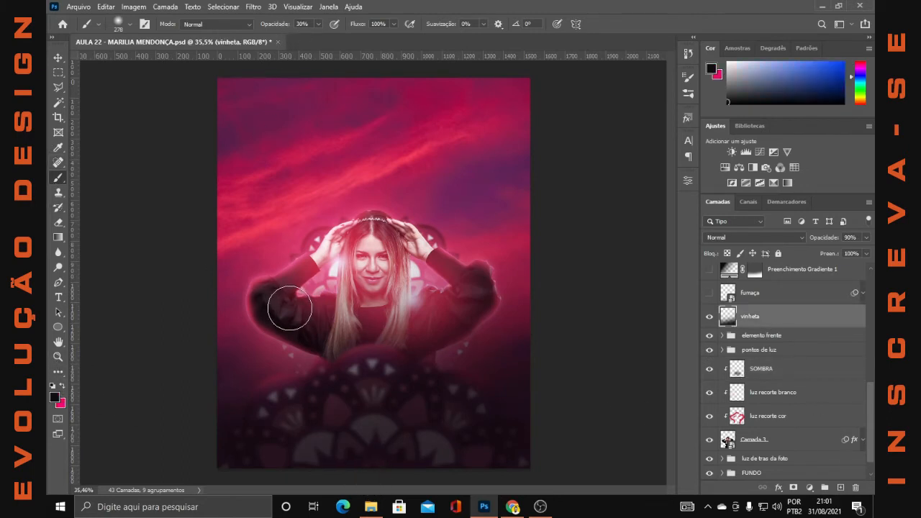
left_click_drag(289, 305, 377, 310)
scroll(382, 320, "down", 2)
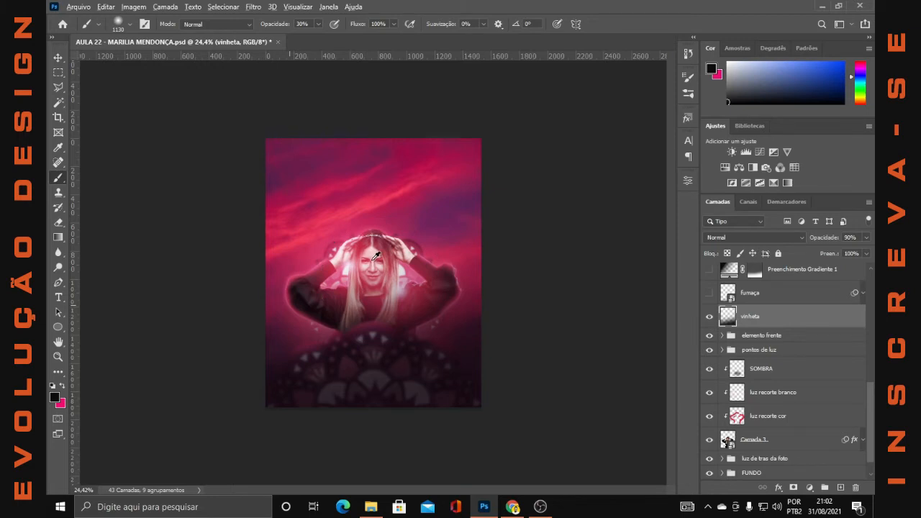
mouse_move(376, 256)
left_mouse_down()
mouse_move(396, 270)
mouse_move(382, 266)
mouse_move(414, 266)
mouse_move(432, 253)
mouse_move(338, 270)
left_mouse_up()
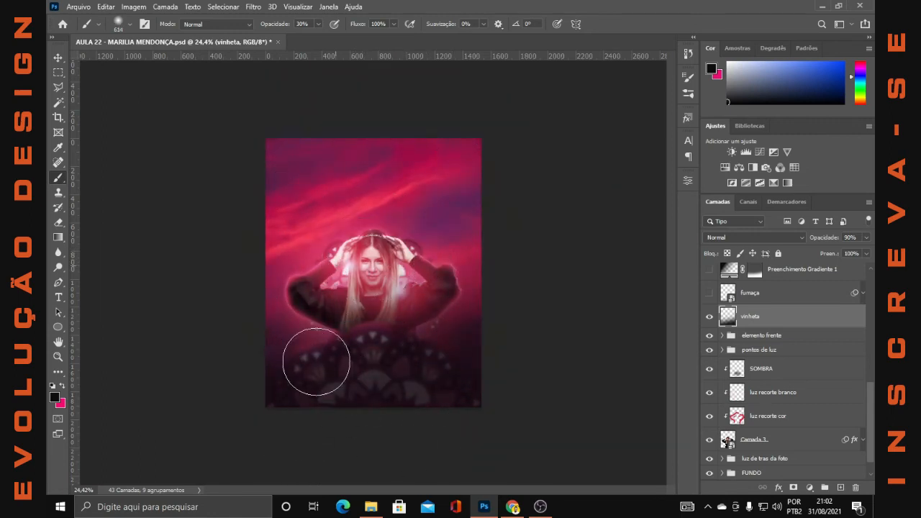
left_click(58, 57)
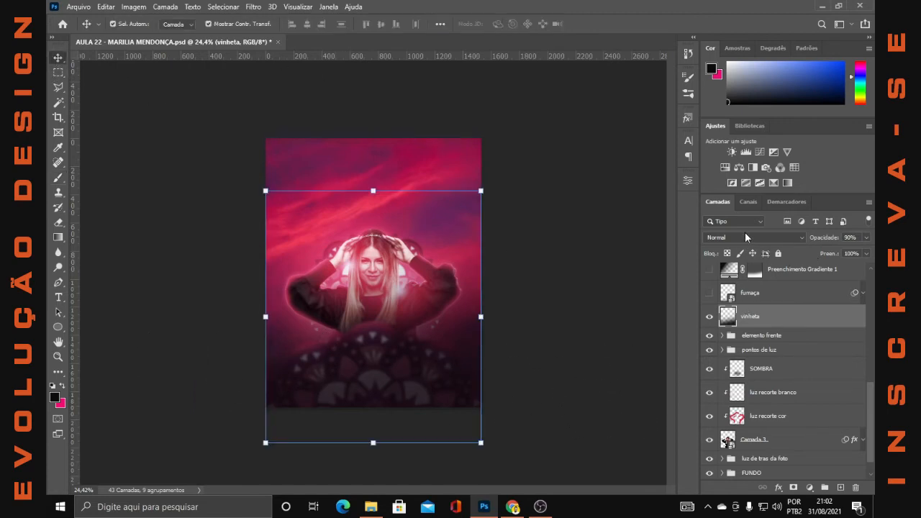
left_click(501, 416)
scroll(417, 294, "up", 3)
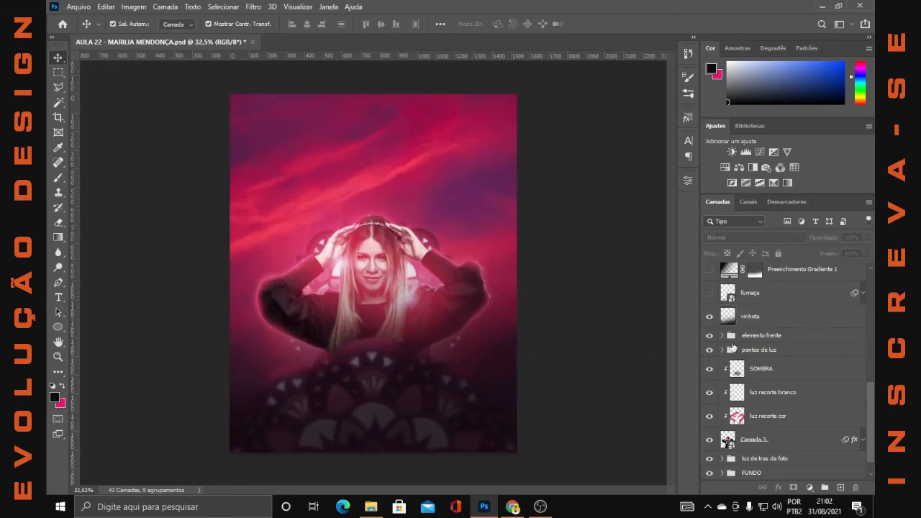
Show the fumaça layer, select it and expand its smart filters
left_click(710, 293)
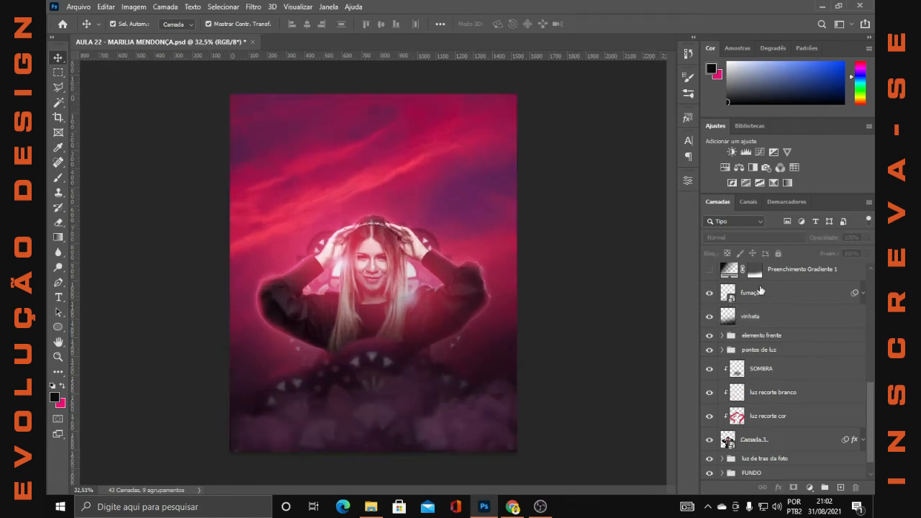
left_click(786, 299)
scroll(867, 295, "up", 2)
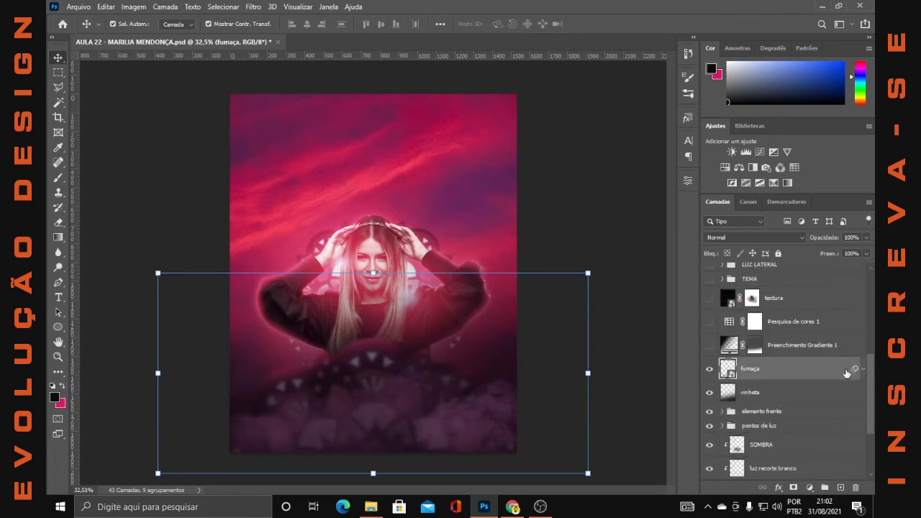
left_click(861, 368)
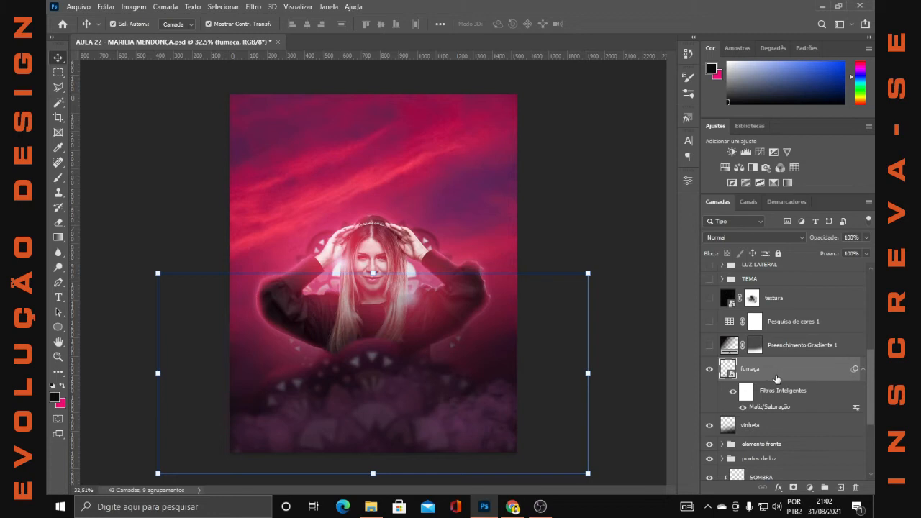
Review the Matiz/Saturação settings of the fumaça layer and compare the smoke with and without its smart filters
double_click(782, 407)
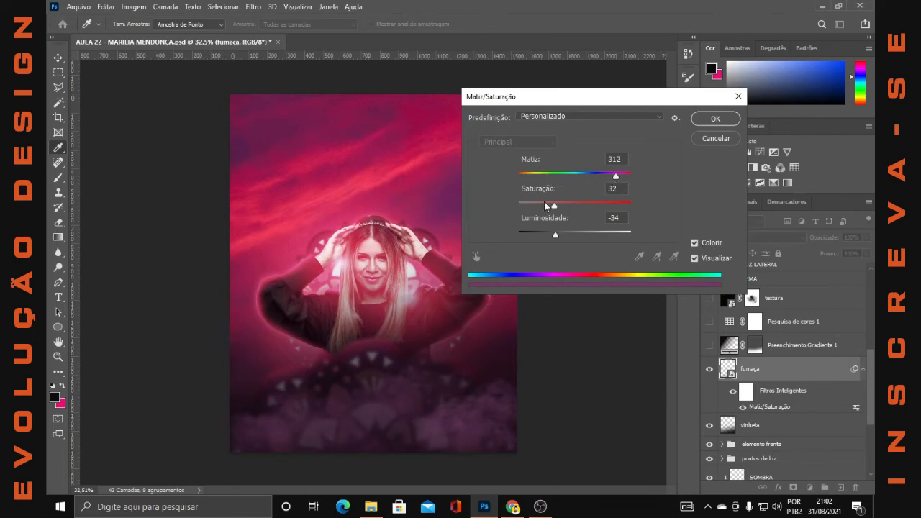
left_click(728, 120)
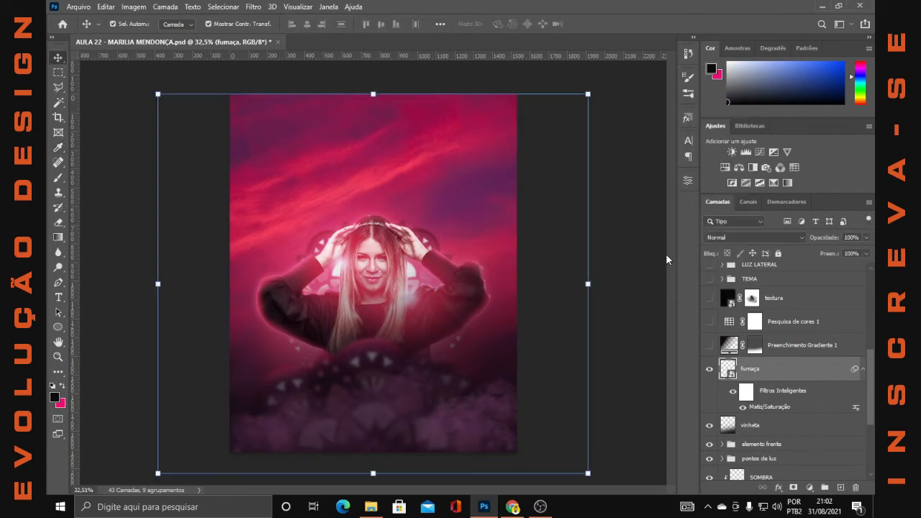
left_click(733, 394)
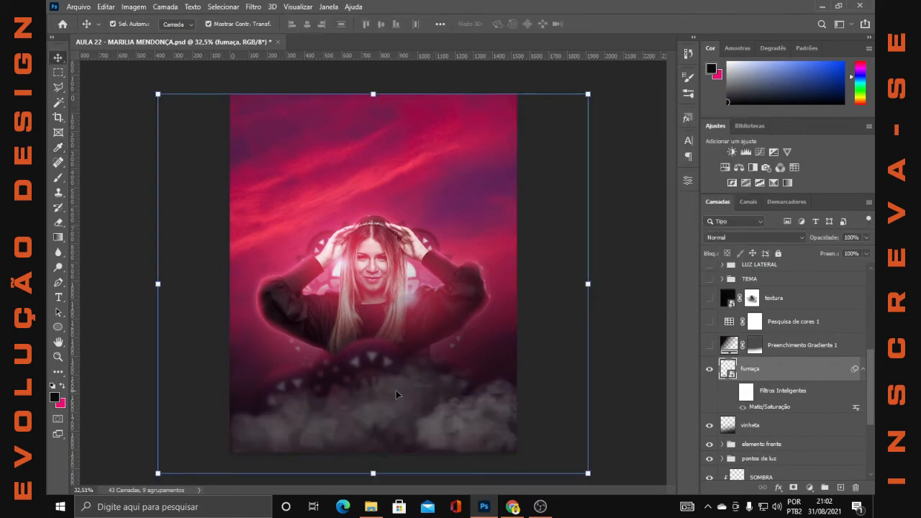
left_click(733, 394)
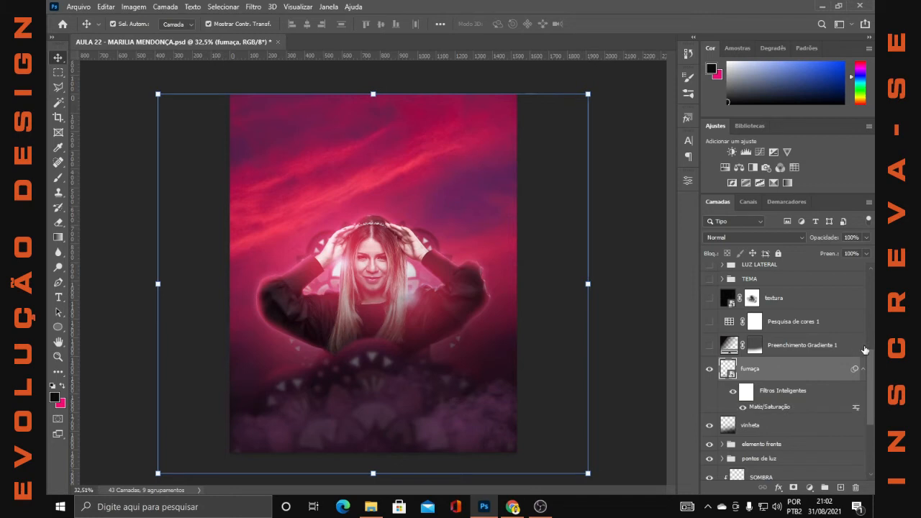
Show and select the Preenchimento Gradiente 1 layer and examine its gradient, style, angle and scale settings
left_click(710, 345)
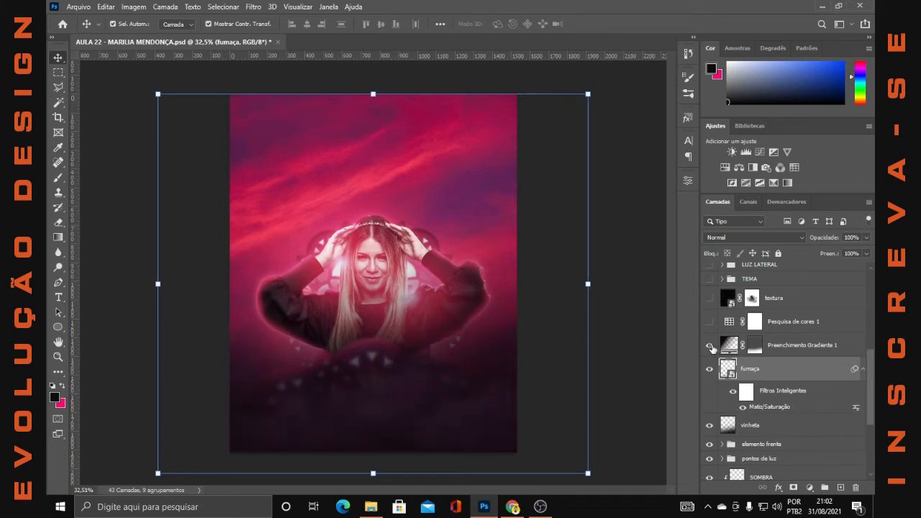
left_click(418, 378)
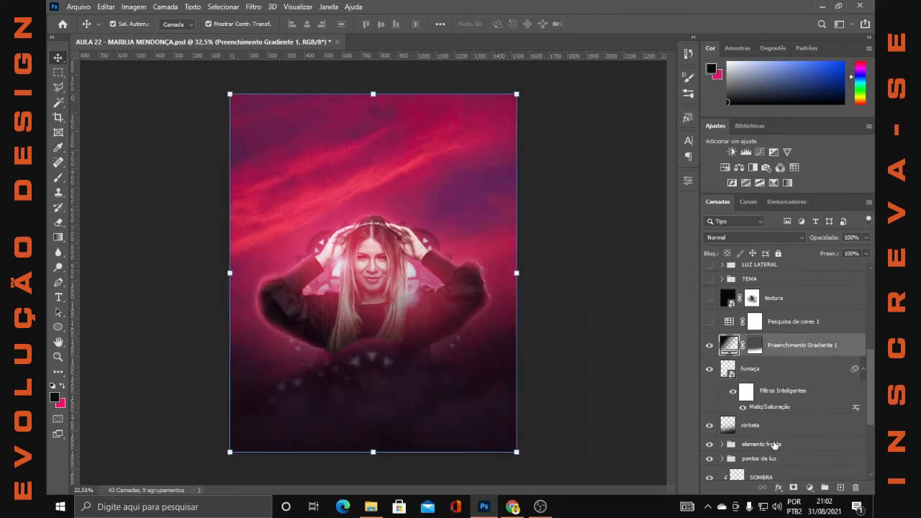
left_click(810, 487)
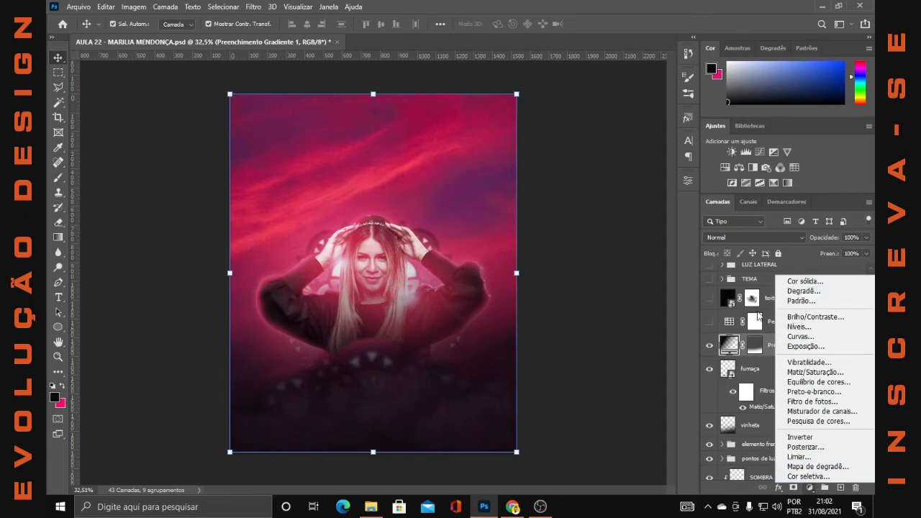
left_click(727, 349)
double_click(726, 348)
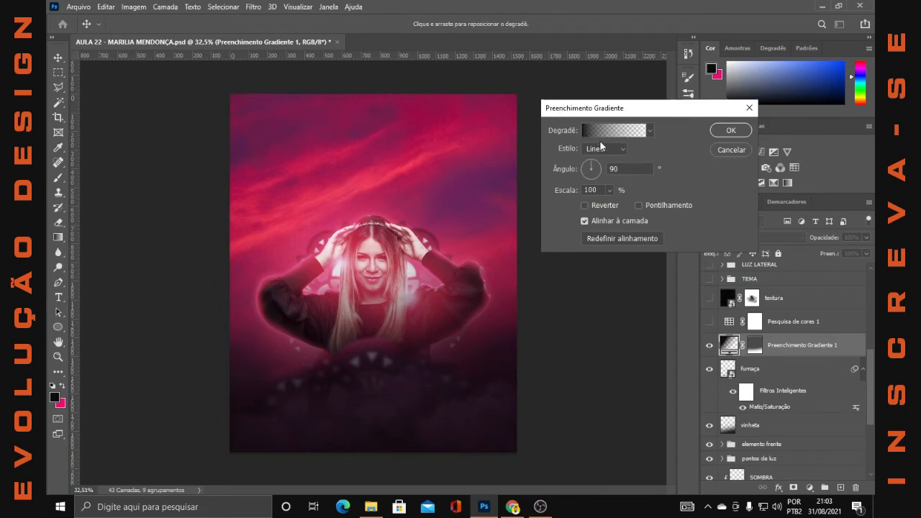
left_click(748, 150)
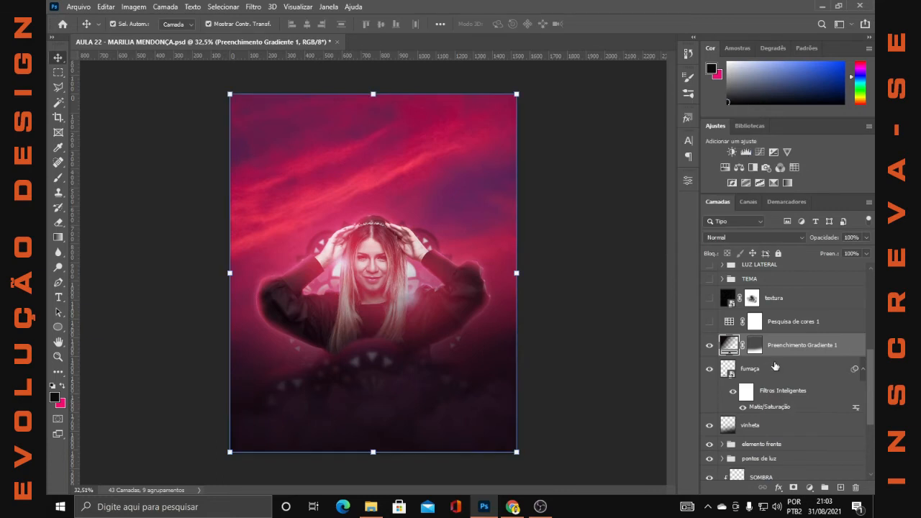
Disable the layer mask of Preenchimento Gradiente 1 to compare the effect, then enable it again
left_click(757, 347)
right_click(757, 347)
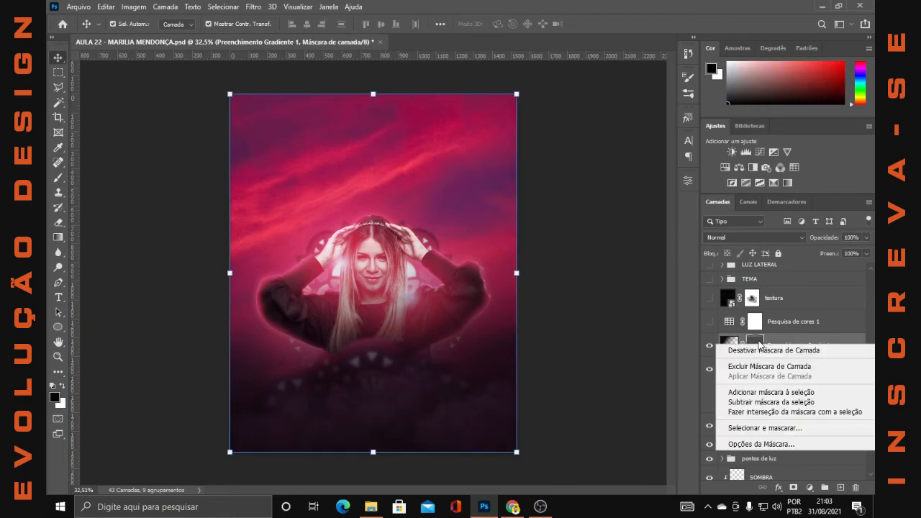
left_click(763, 352)
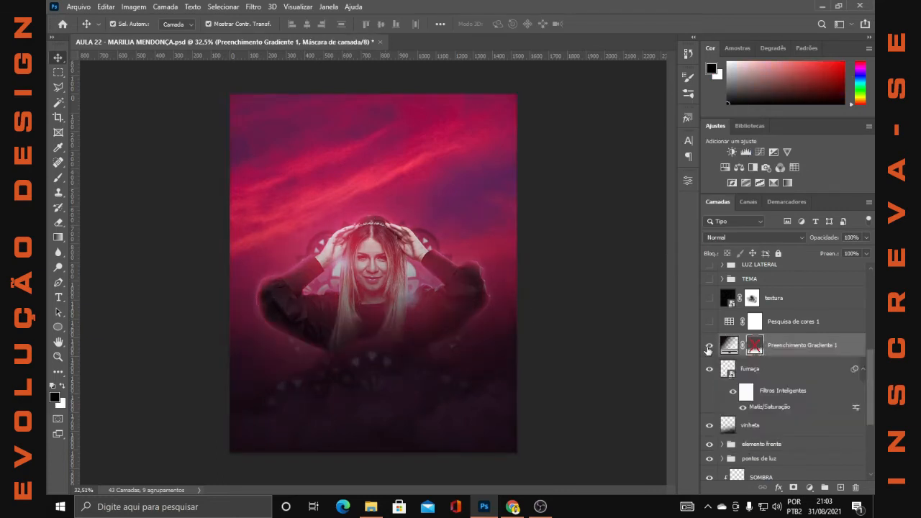
left_click(758, 346, "shift")
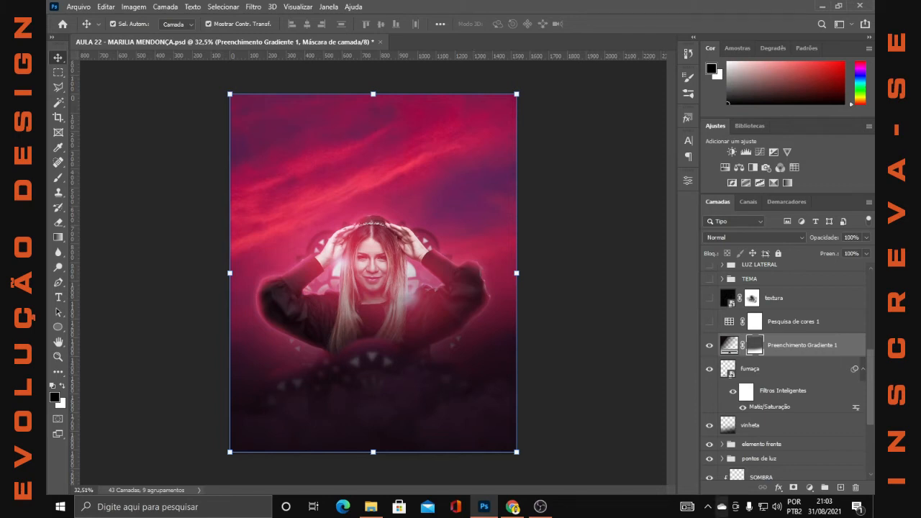
Show the Pesquisa de cores 1 layer and examine its list of 3DLUT files, keeping Urban cowboy.CUBE
left_click(810, 487)
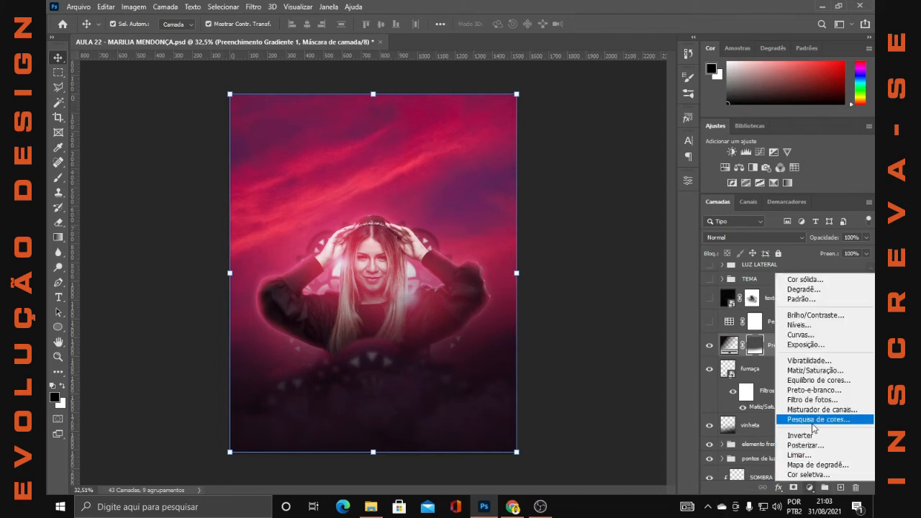
left_click(710, 330)
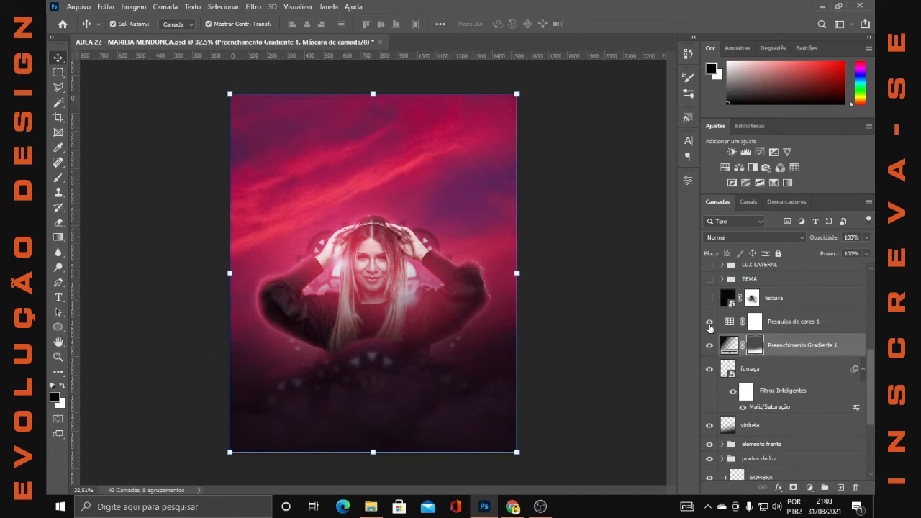
left_click(710, 324)
double_click(728, 322)
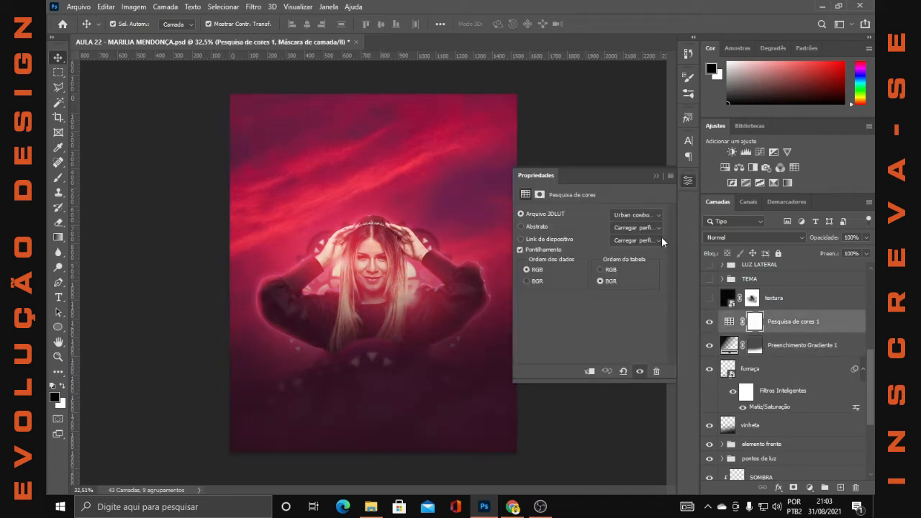
left_click(643, 218)
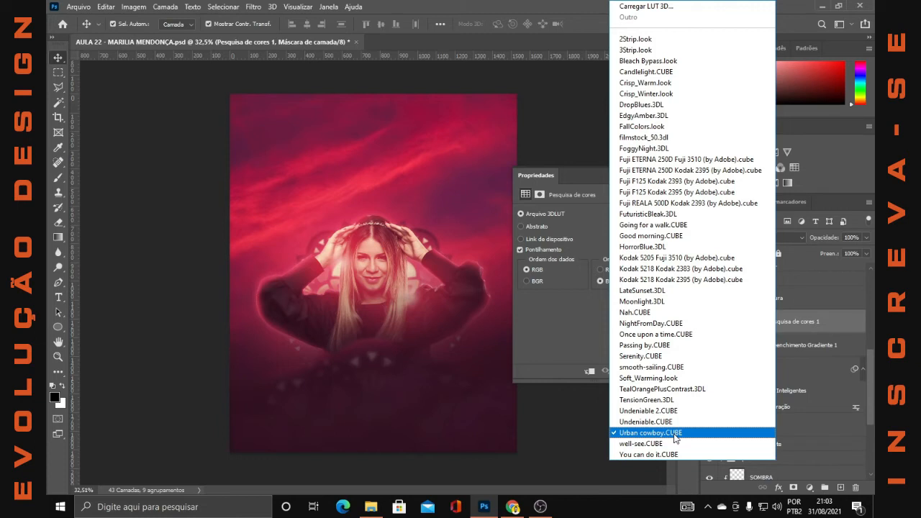
left_click(536, 138)
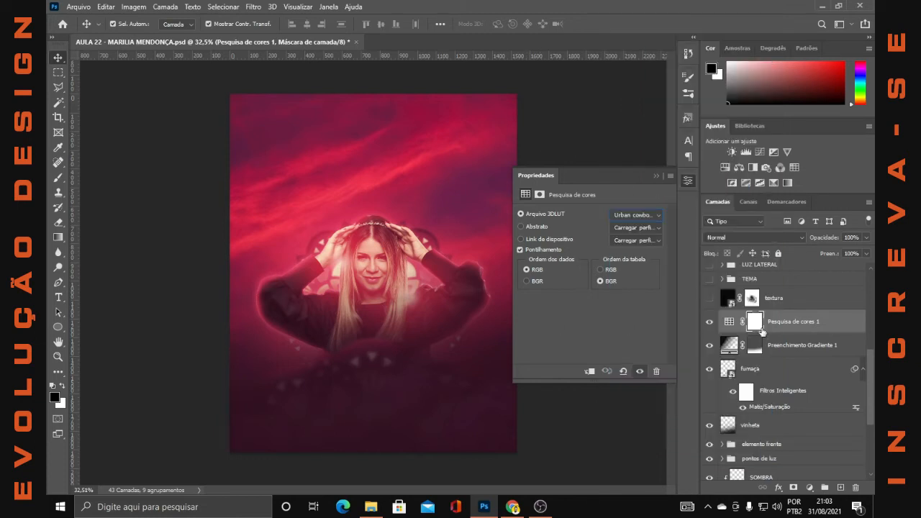
left_click(655, 177)
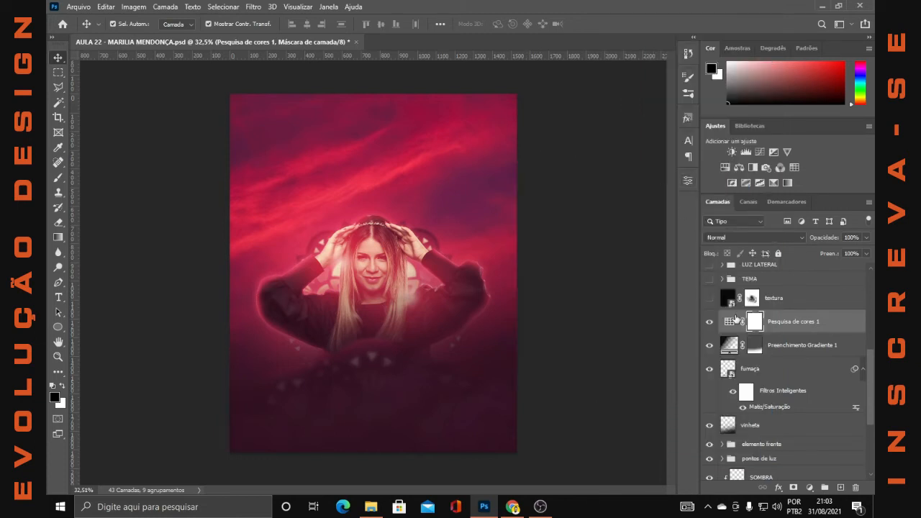
left_click(733, 319)
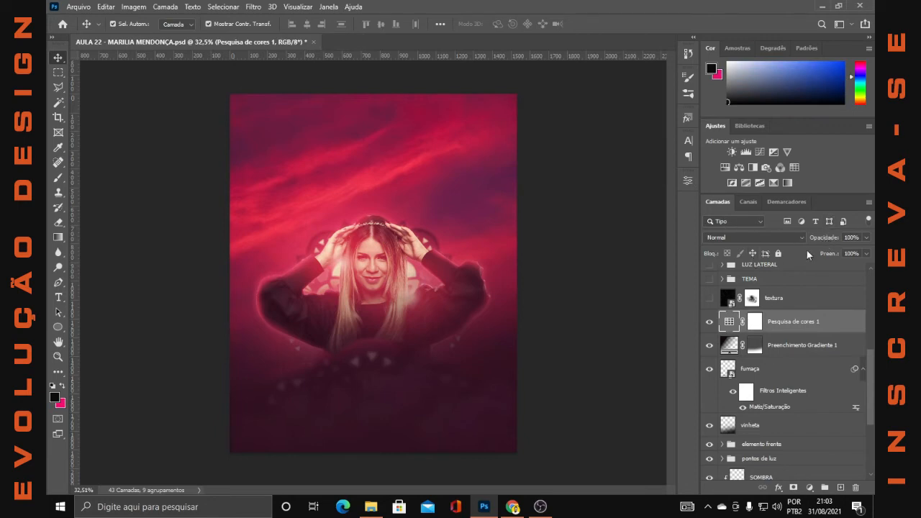
Show the textura layer, select its layer mask and inspect the texture around the singer's face
left_click(710, 301)
left_click(751, 298)
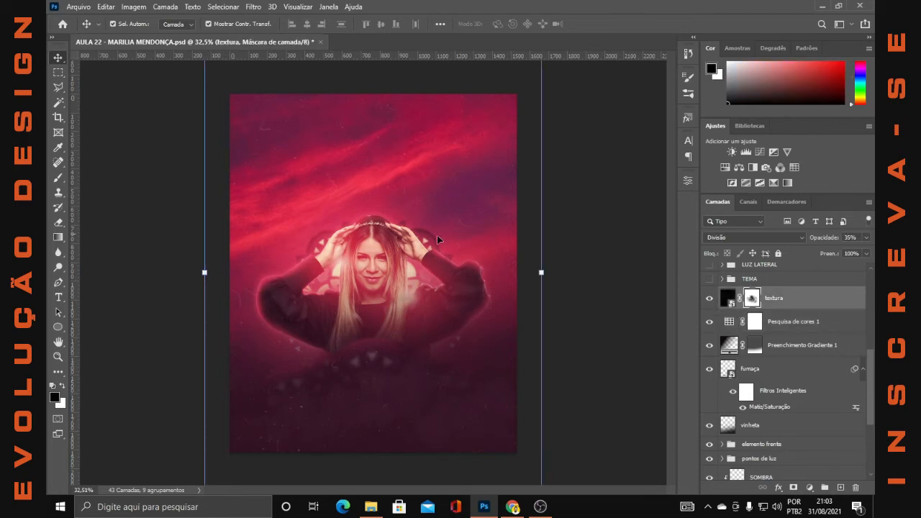
scroll(327, 292, "up", 5)
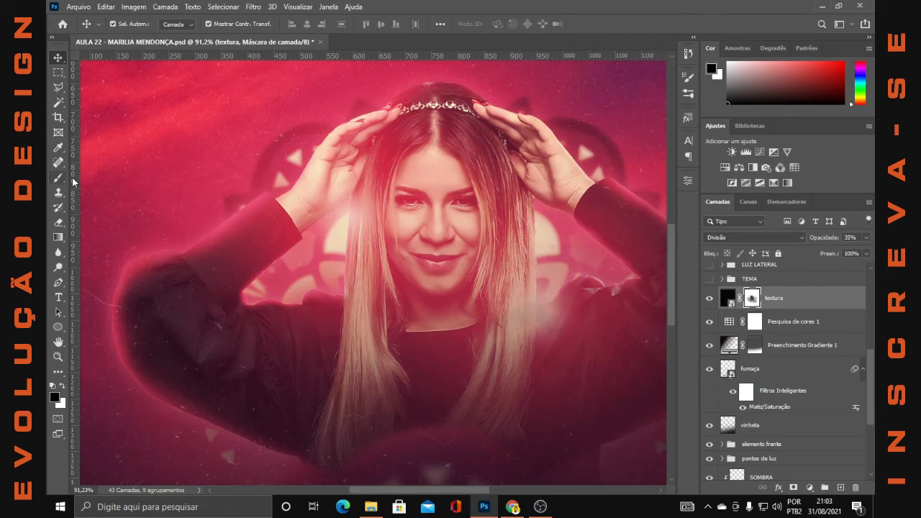
Show the TEMA group with the title text and fit the whole flyer in the view
scroll(391, 305, "down", 3)
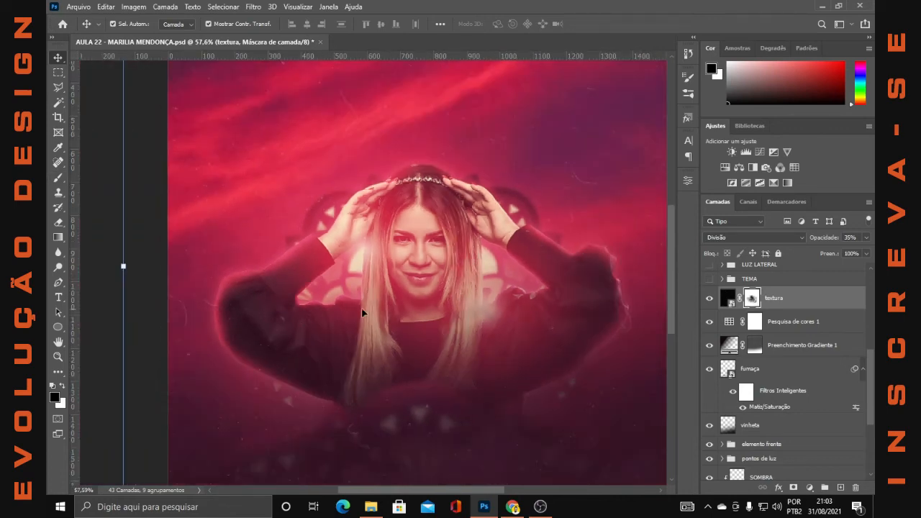
scroll(433, 221, "down", 1)
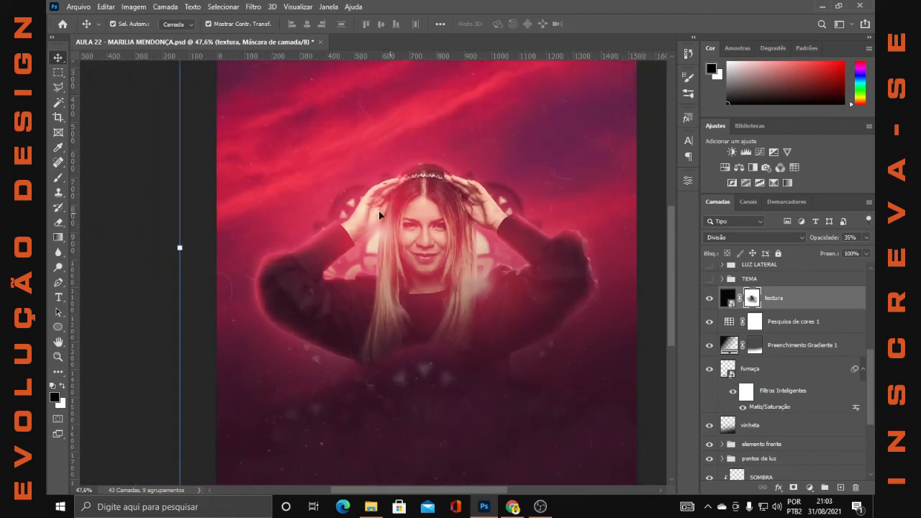
scroll(802, 276, "up", 2)
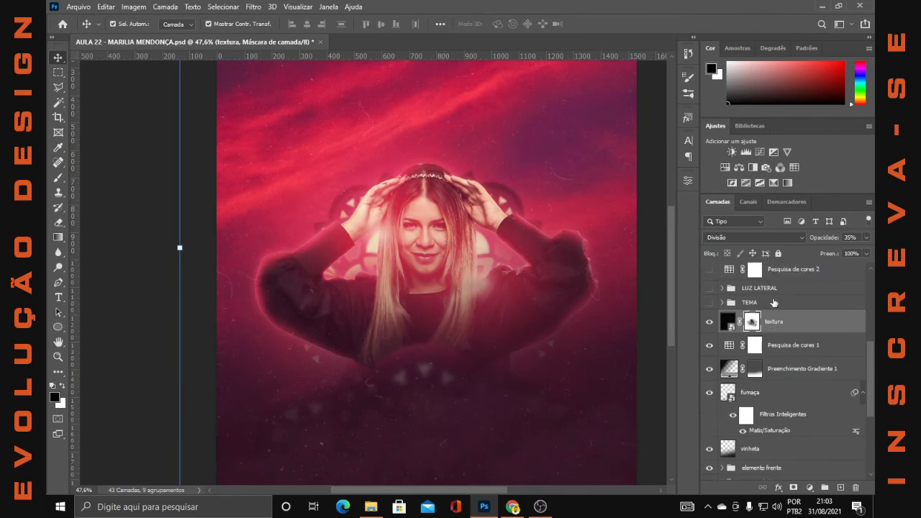
left_click(710, 327)
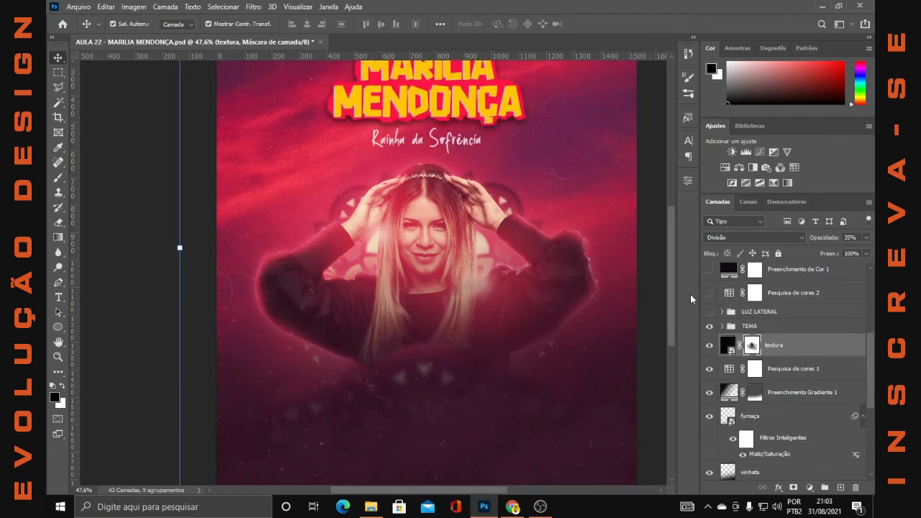
key("ctrl+0")
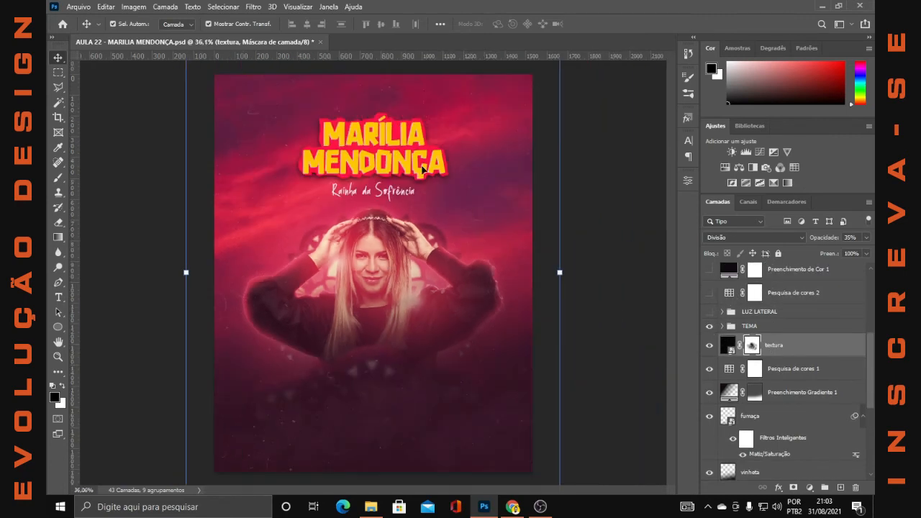
Expand the TEMA group, go through its subtitle and title text layers, collapse it and inspect the title up close
left_click(723, 326)
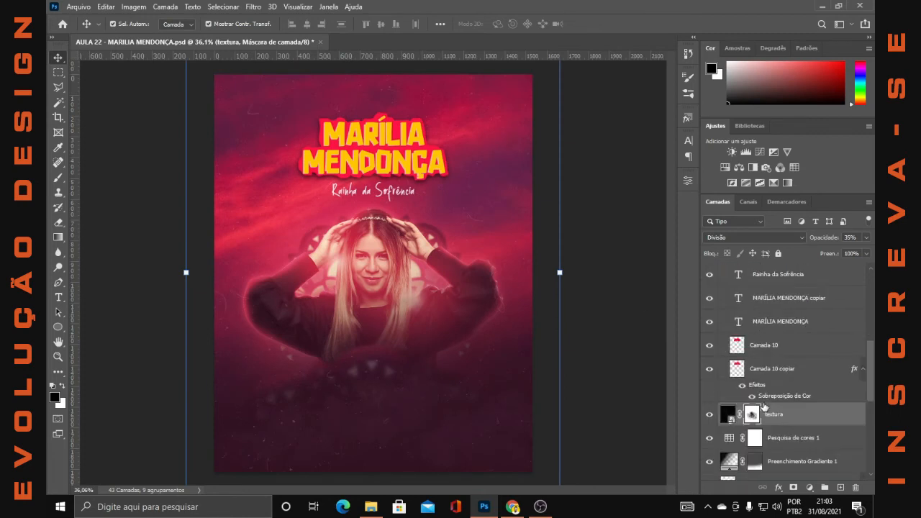
scroll(764, 407, "up", 3)
left_click(780, 368)
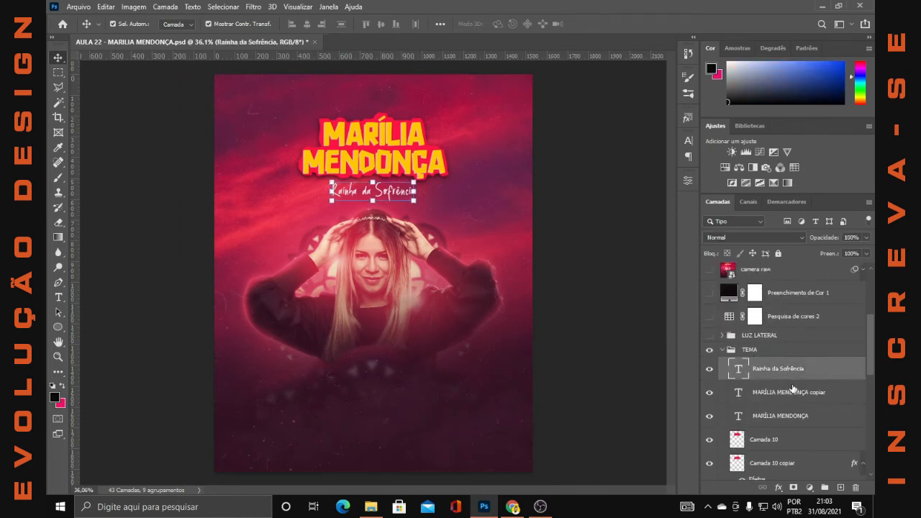
left_click(792, 392)
left_click(797, 415)
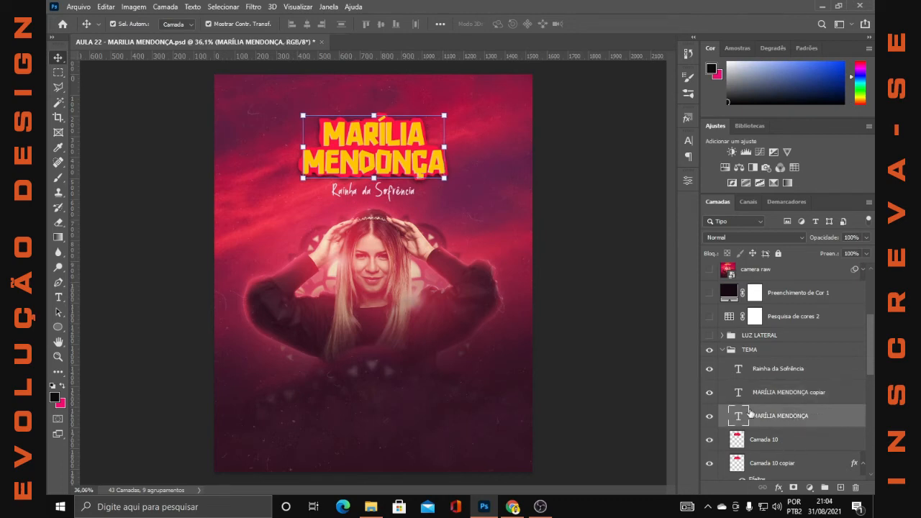
left_click(722, 350)
scroll(391, 113, "up", 3)
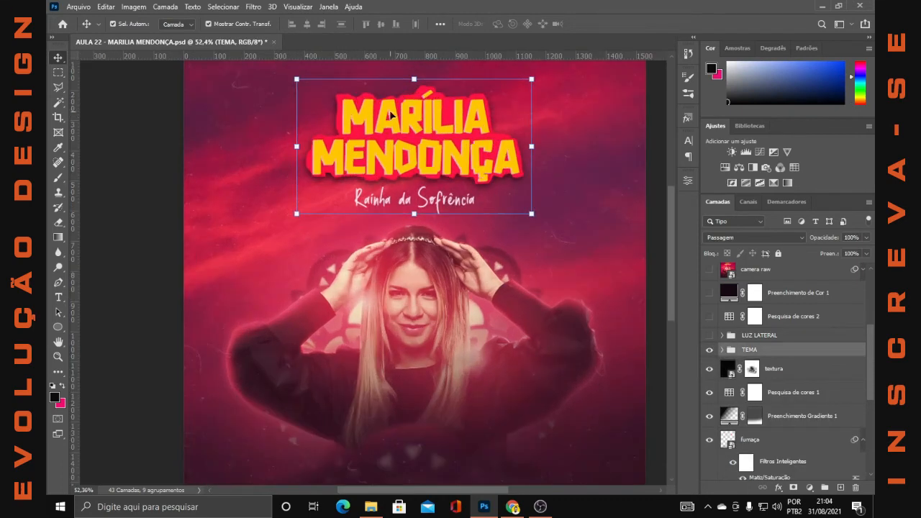
scroll(391, 114, "up", 2)
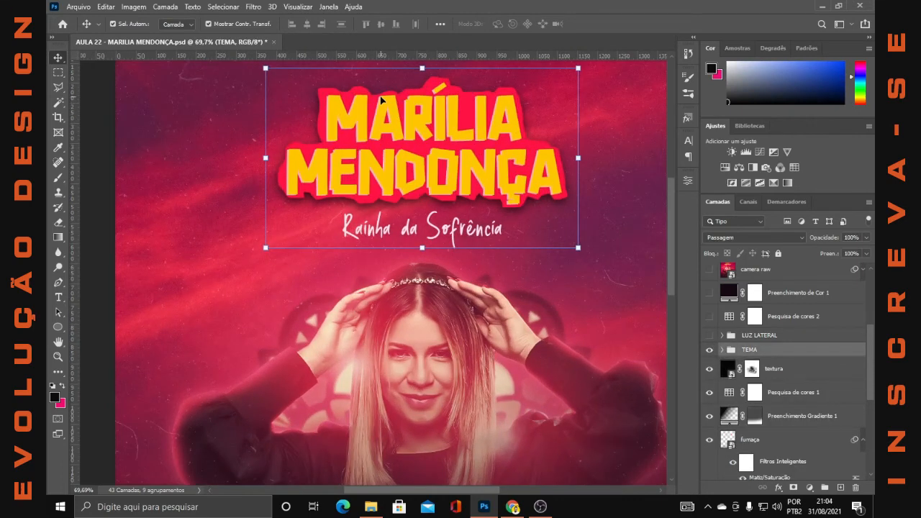
Add the sample text "nome" in Low Batt at 90 pt beside the singer's raised arm
left_click(60, 301)
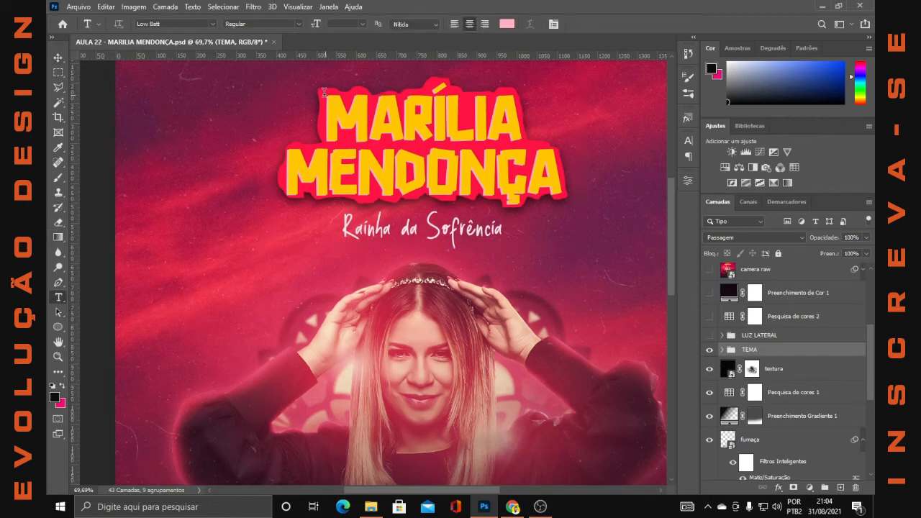
left_click(256, 321)
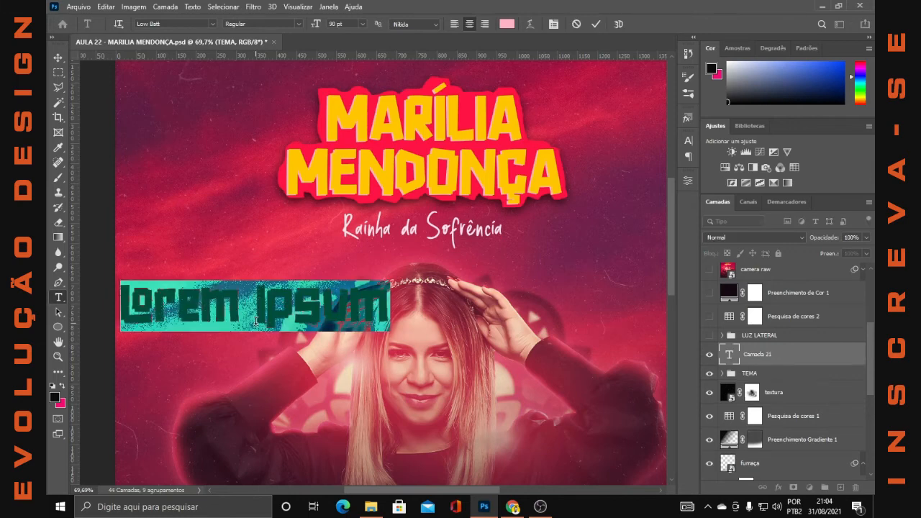
type("nome")
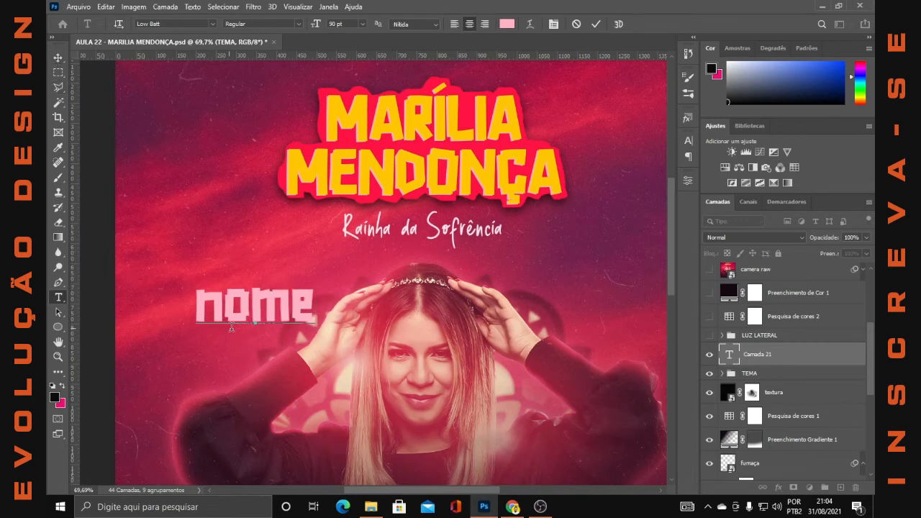
scroll(233, 328, "up", 1)
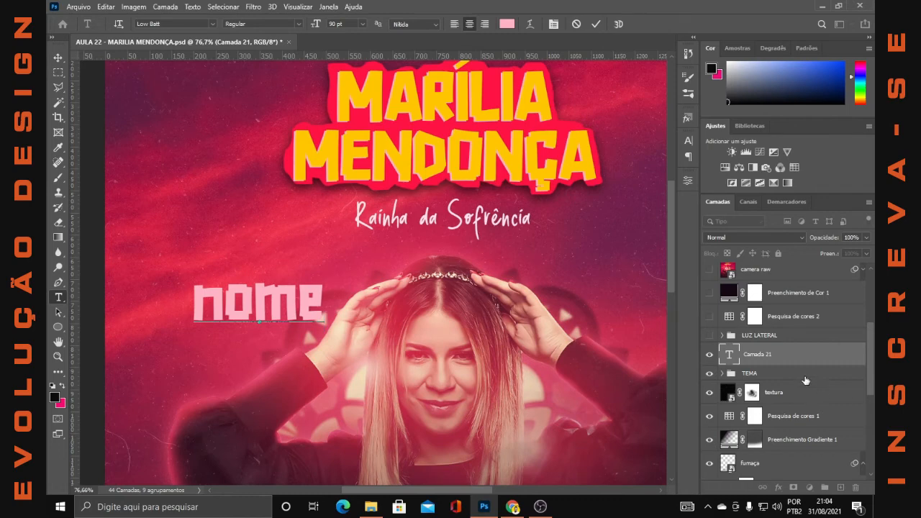
On a new layer beneath the nome text, trace an irregular freehand Lasso outline around the word and fill it with black
left_click(773, 378)
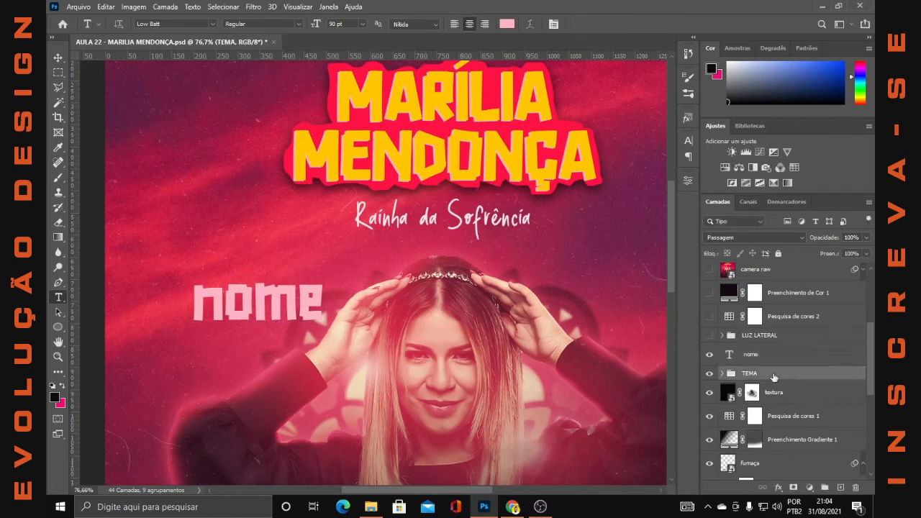
left_click(840, 487)
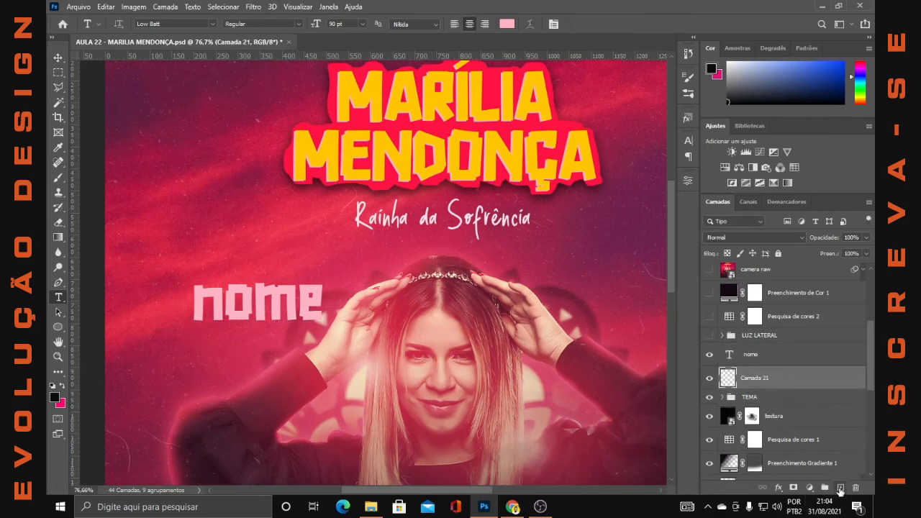
left_click(58, 87)
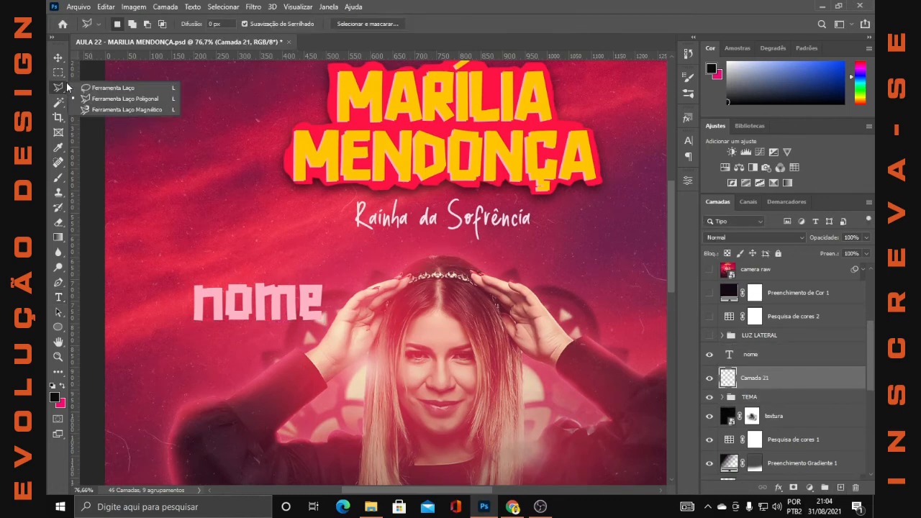
left_click(118, 88)
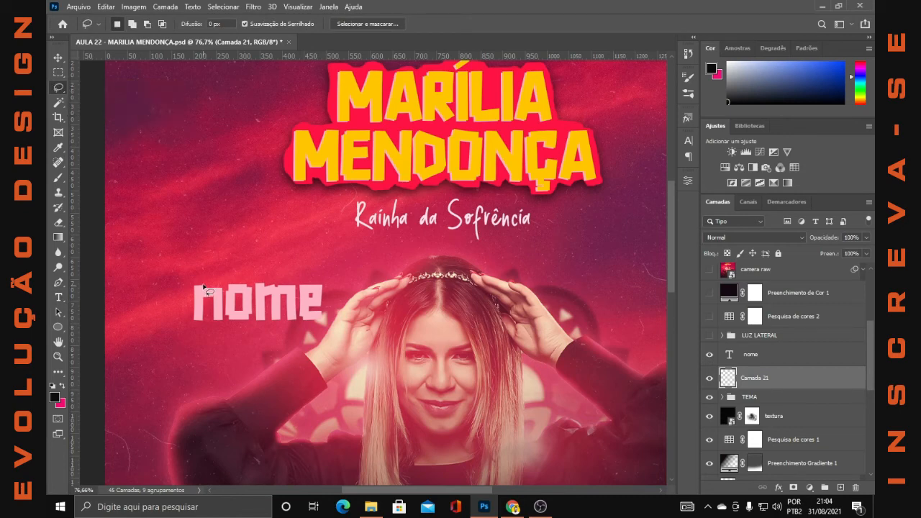
mouse_move(205, 282)
left_mouse_down()
mouse_move(324, 280)
mouse_move(327, 321)
mouse_move(195, 326)
mouse_move(183, 320)
mouse_move(188, 295)
left_mouse_up()
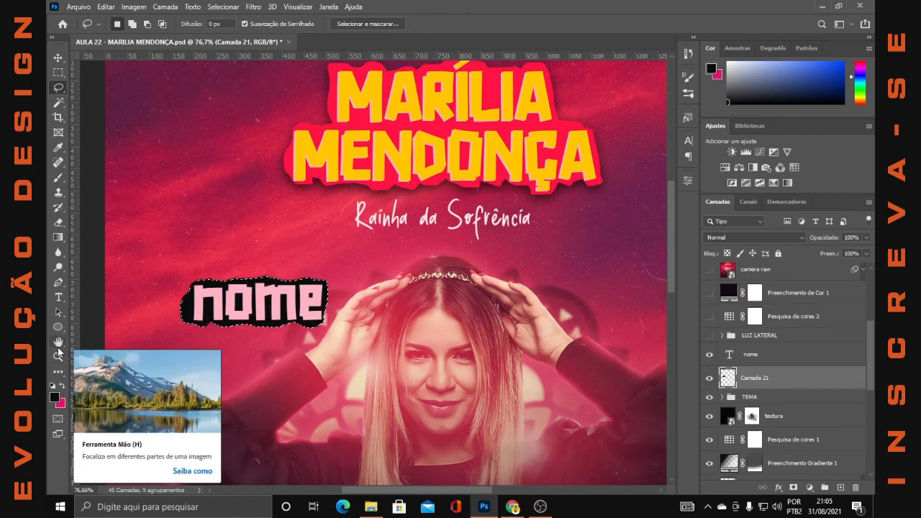
scroll(301, 403, "up", 2)
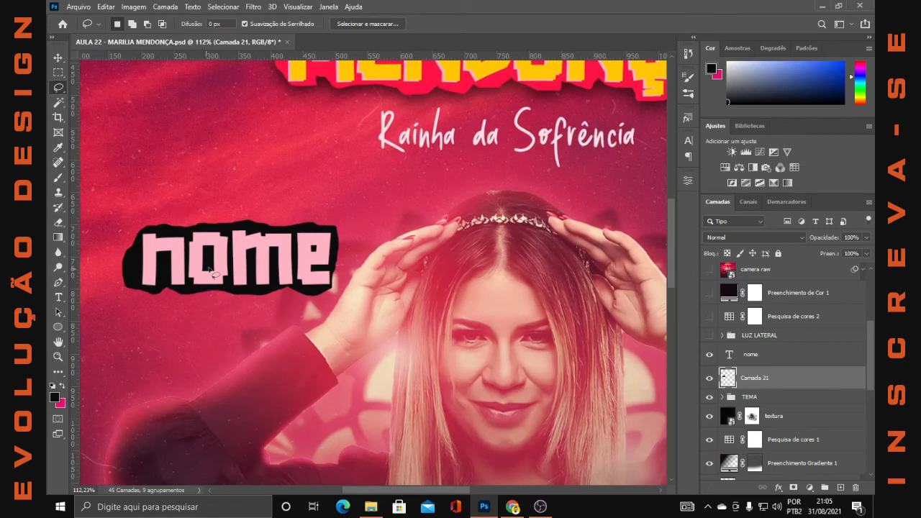
scroll(231, 275, "down", 2)
scroll(243, 301, "up", 1)
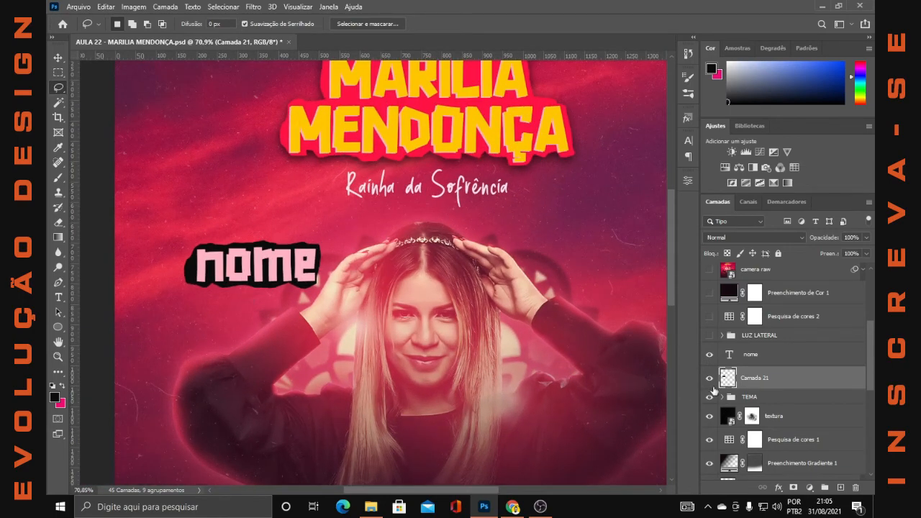
Delete the black backing layer Camada 21 and the sample nome text layer
key("Delete")
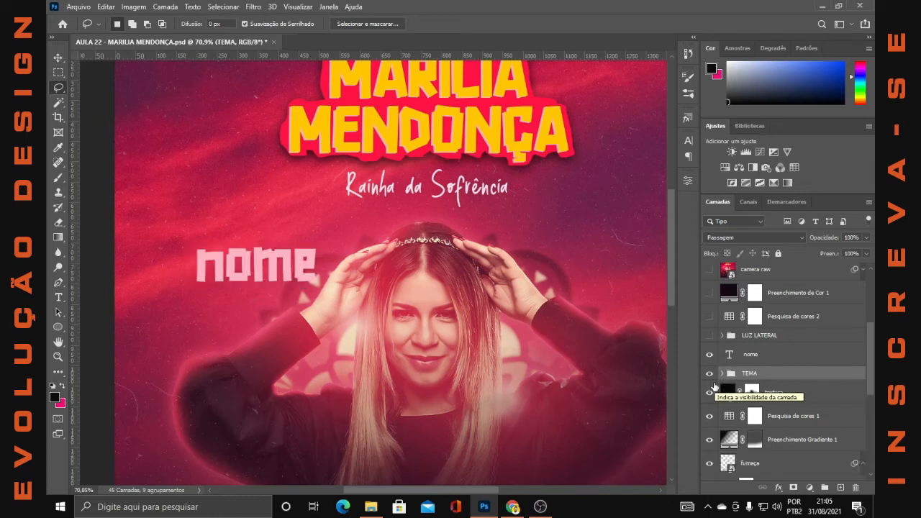
left_click(752, 356)
key("Delete")
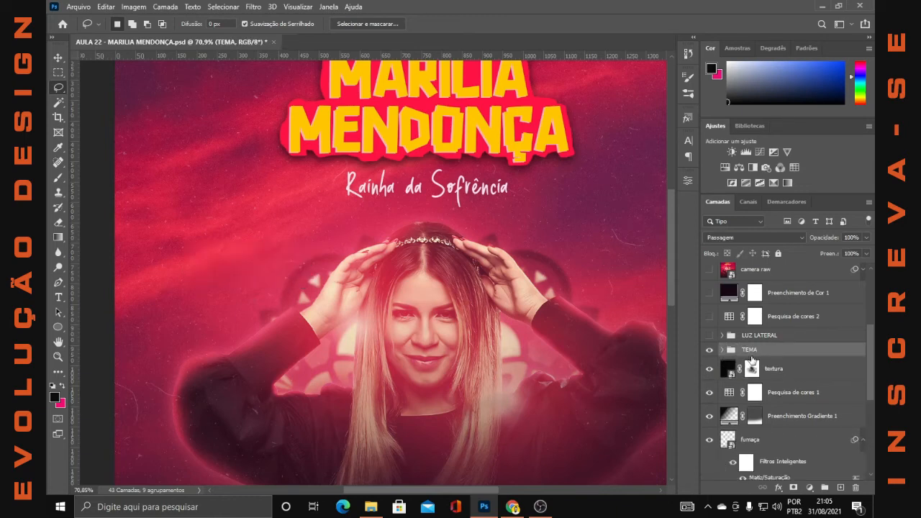
Show the LUZ LATERAL group over the whole flyer and expand it to reveal its light layers
scroll(643, 341, "down", 4)
left_click(709, 335)
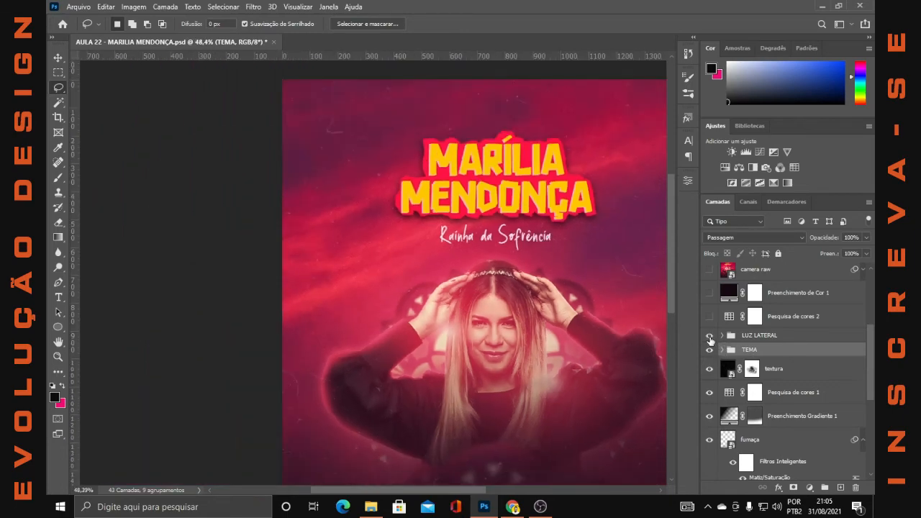
scroll(493, 346, "down", 5)
left_click(722, 335)
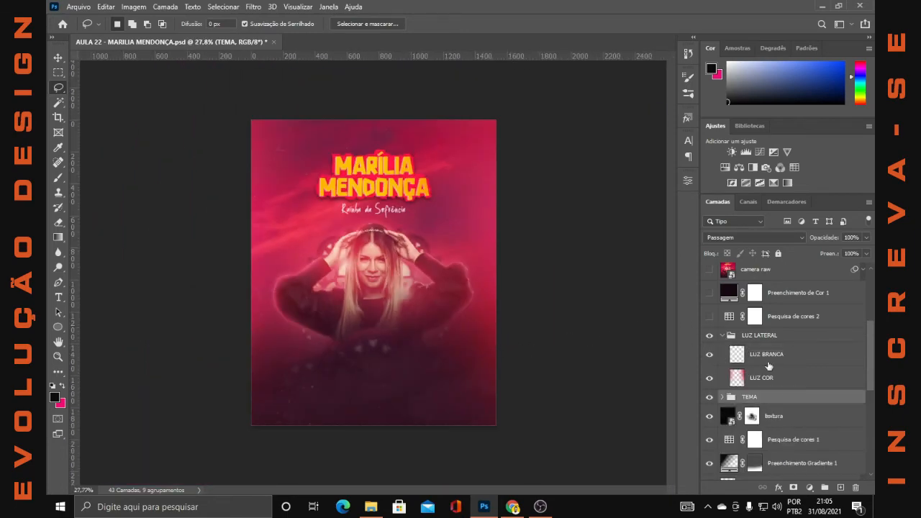
Check the blend modes of LUZ COR and LUZ BRANCA, collapse LUZ LATERAL and compare the flyer with and without the group
left_click(815, 383)
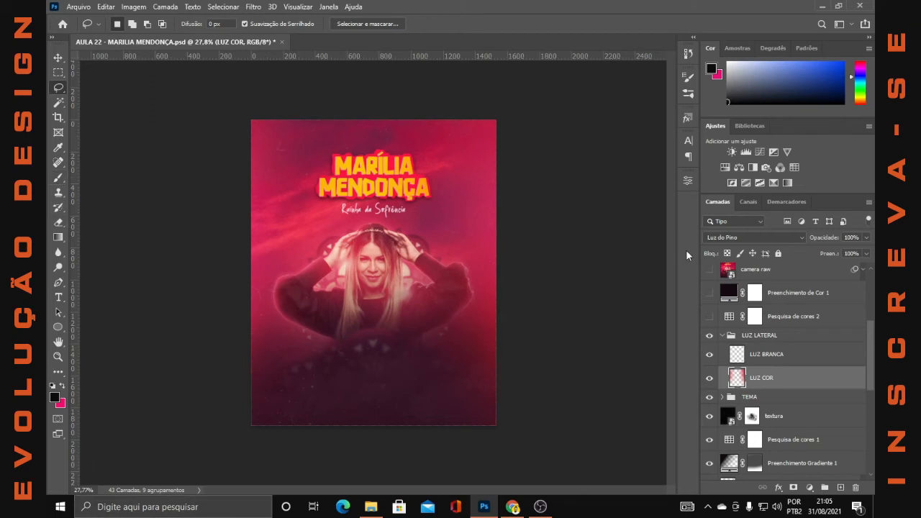
key("shift+alt+o")
left_click(757, 353)
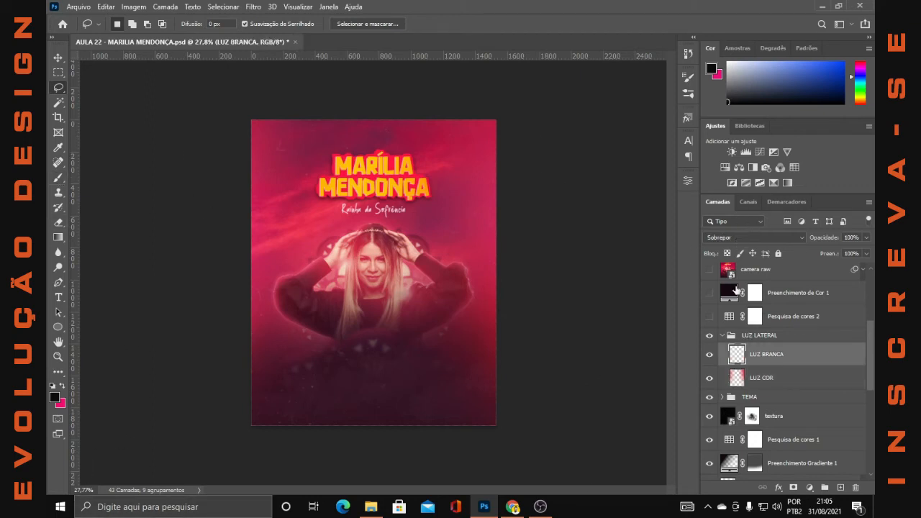
left_click(722, 336)
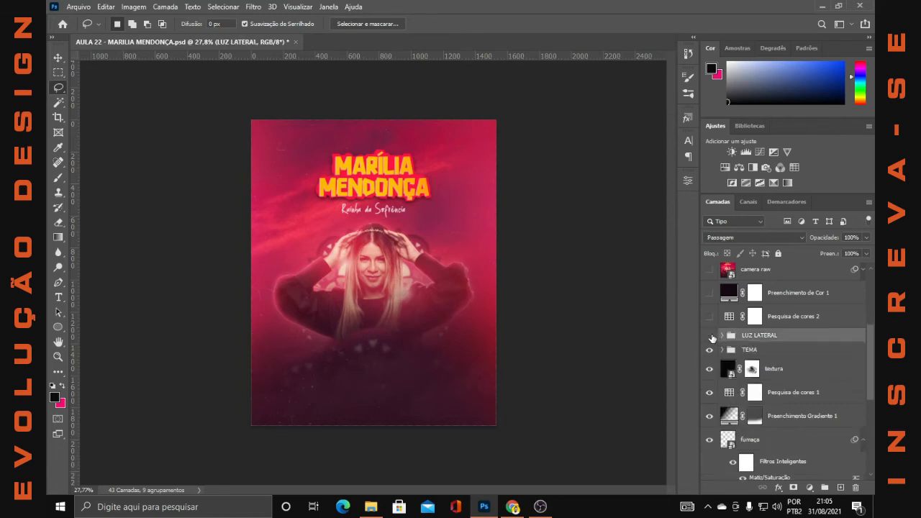
left_click(711, 336)
Show the Pesquisa de cores 2 layer and examine its 3DLUT file list, keeping Kodak 5218 Kodak 2383 (by Adobe).cube
left_click(810, 488)
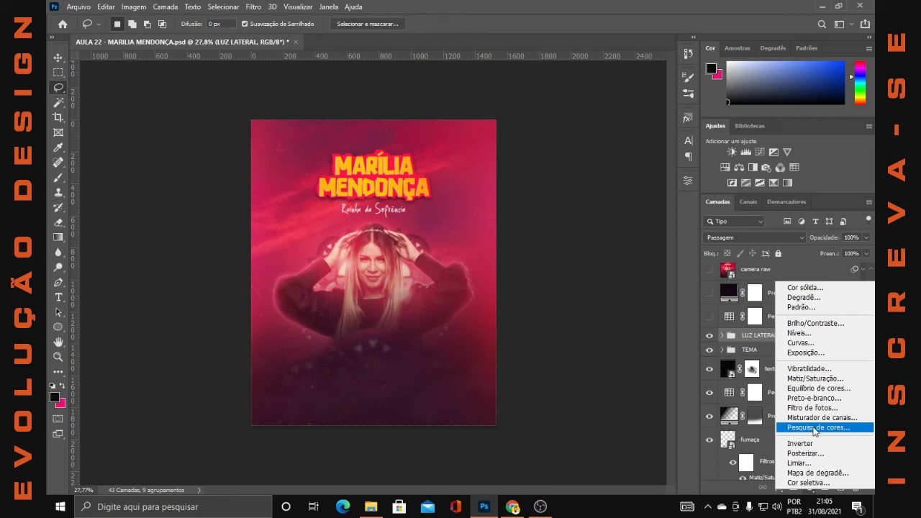
left_click(711, 323)
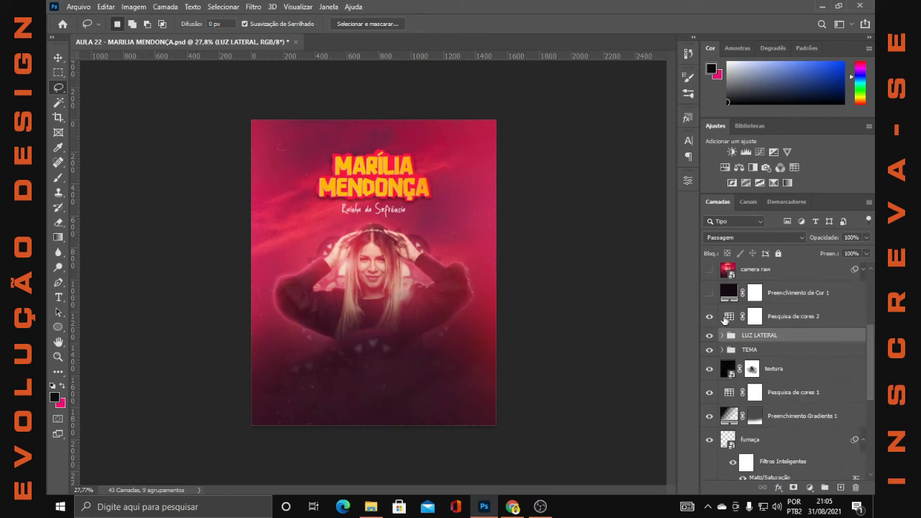
double_click(729, 317)
left_click(642, 216)
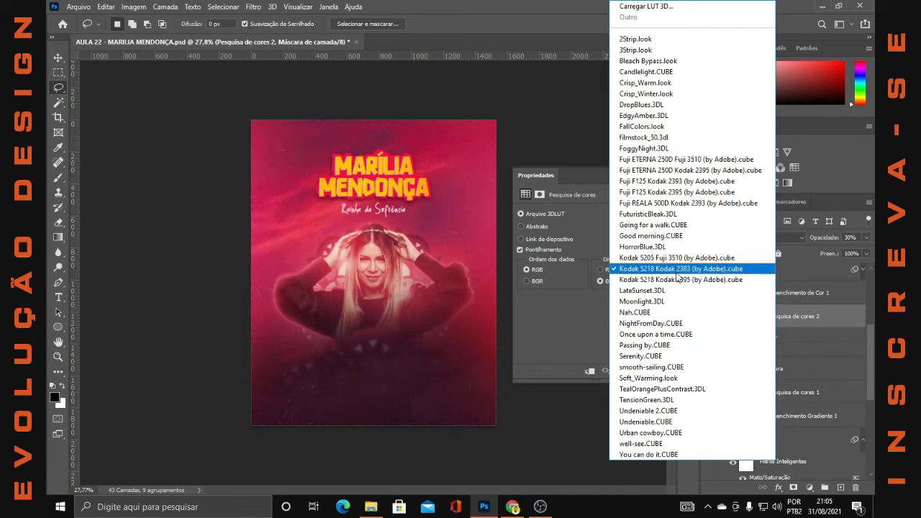
left_click(544, 430)
left_click(656, 175)
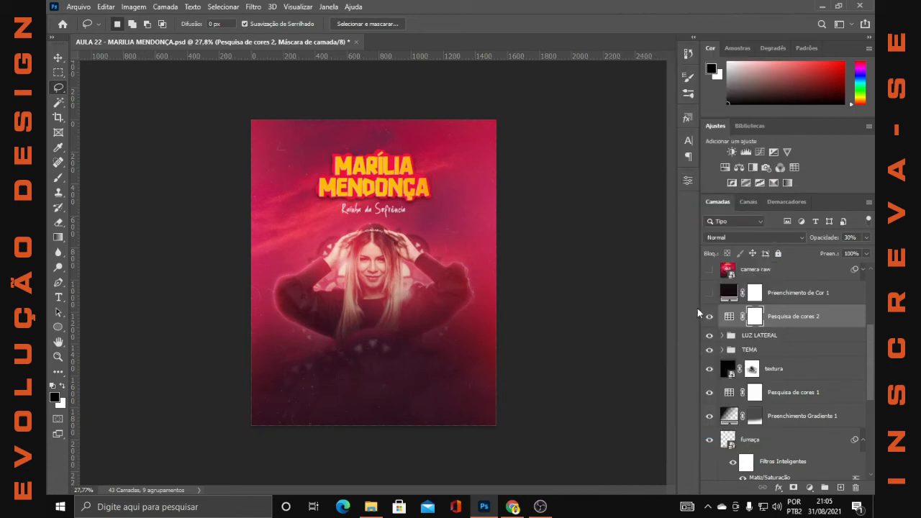
Show the Preenchimento de Cor 1 layer, check its solid colour and keep its blend mode at Subexposição de Cores
left_click(809, 488)
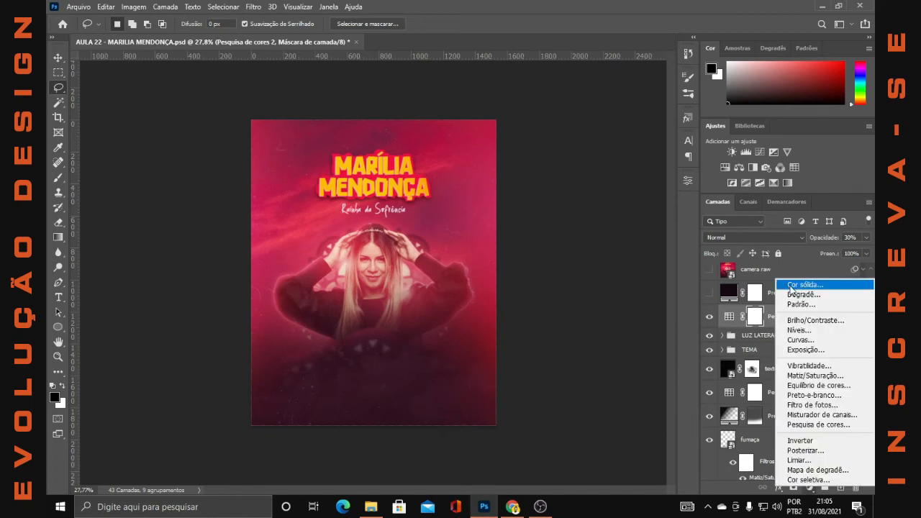
left_click(710, 293)
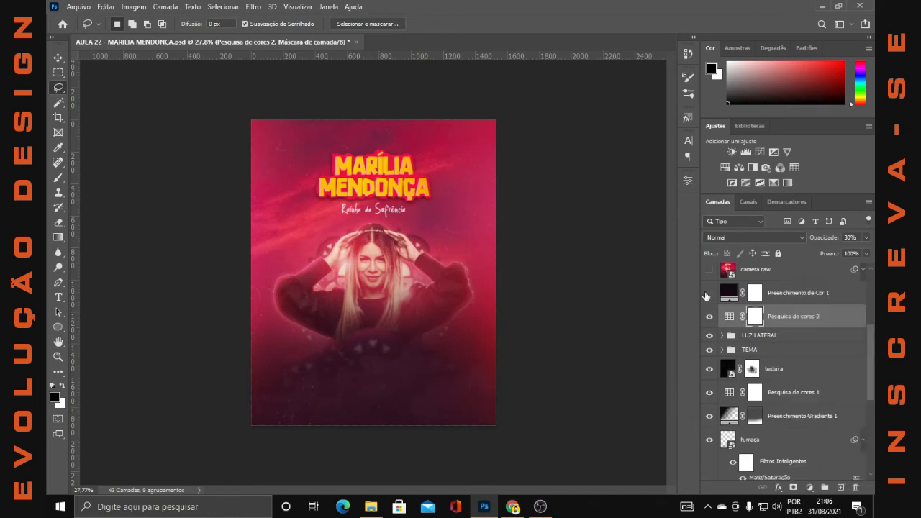
double_click(729, 292)
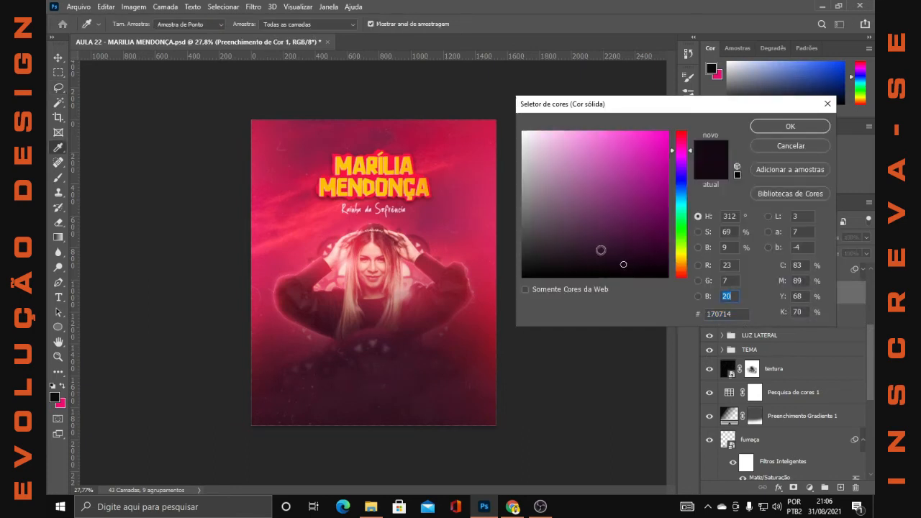
left_click(799, 146)
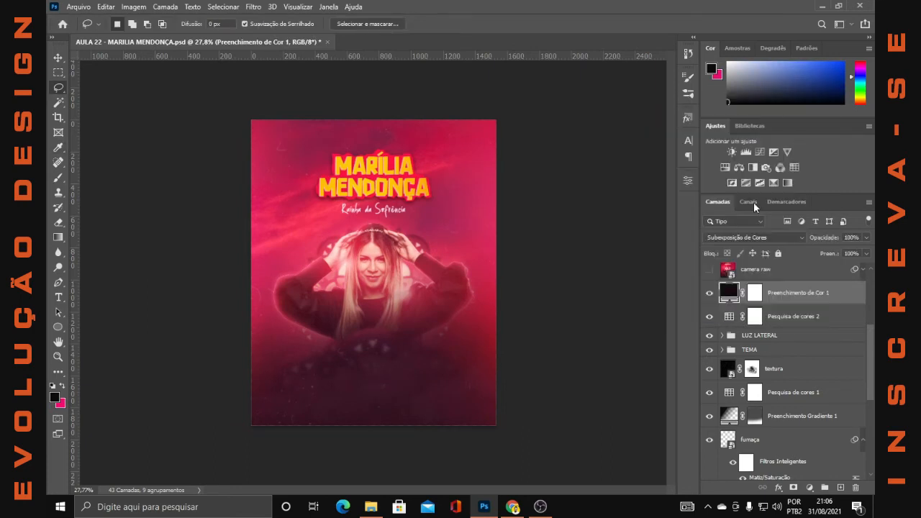
left_click(729, 238)
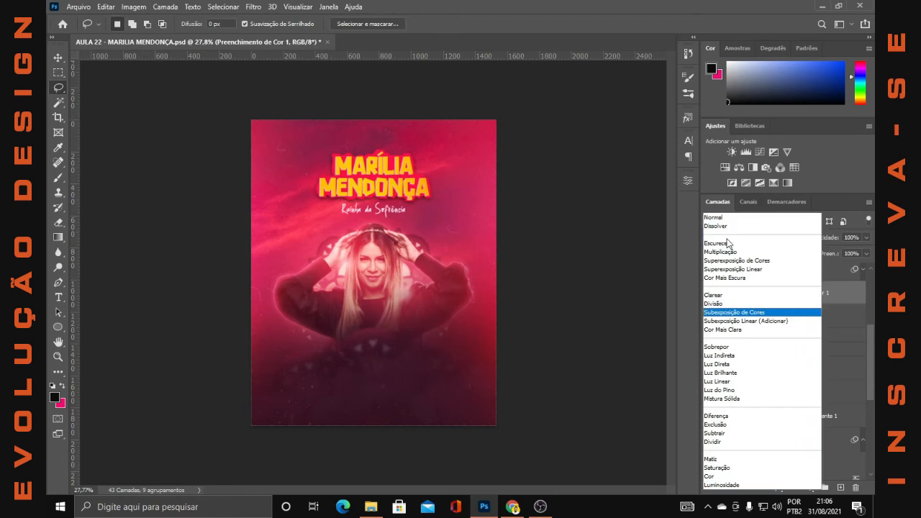
left_click(737, 313)
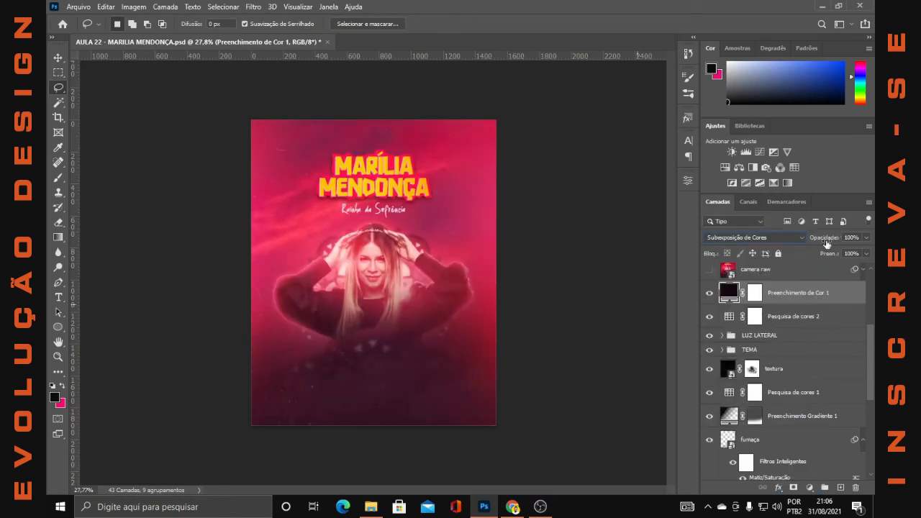
Compare the flyer with and without the Preenchimento de Cor 1 layer
left_click(711, 295)
left_click(711, 295)
left_click(712, 295)
left_click(712, 295)
Show and select the camera raw layer above the colour fill, and look over its layer options without applying any
scroll(446, 327, "up", 2)
scroll(723, 326, "up", 1)
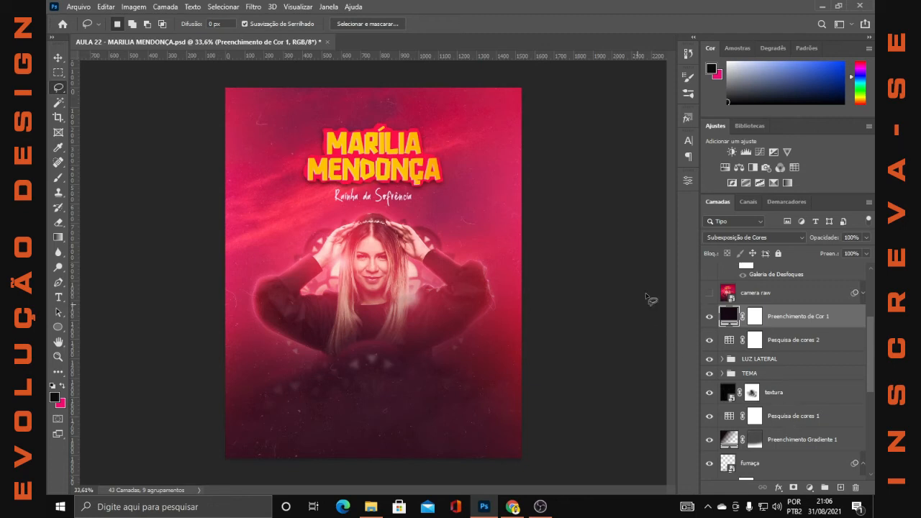
left_click(709, 295)
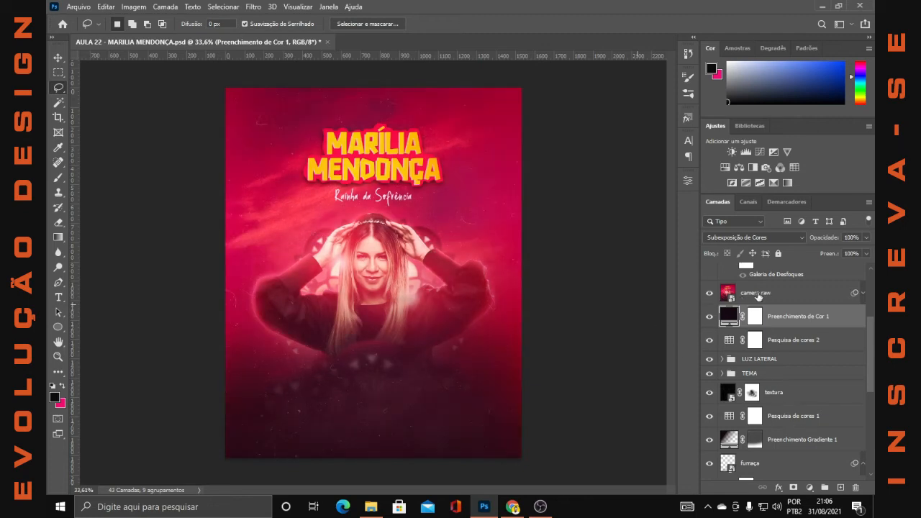
left_click(755, 296)
right_click(778, 296)
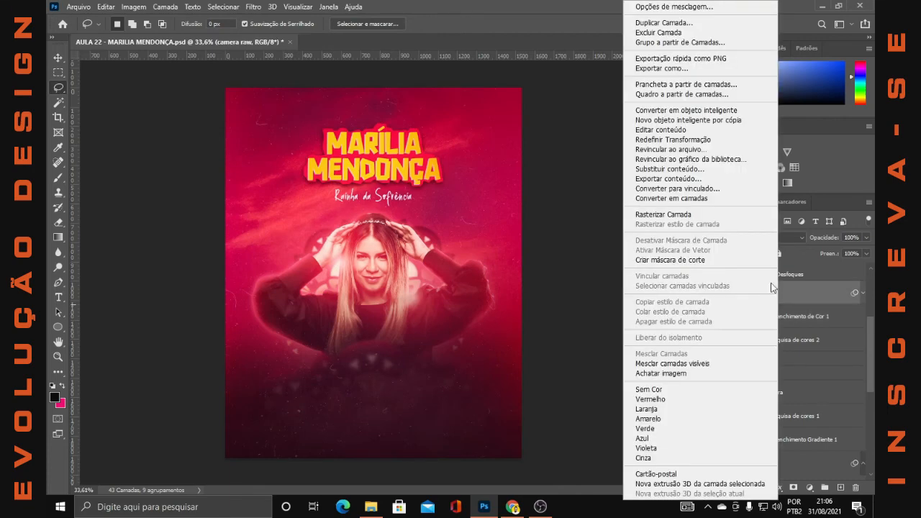
left_click(545, 184)
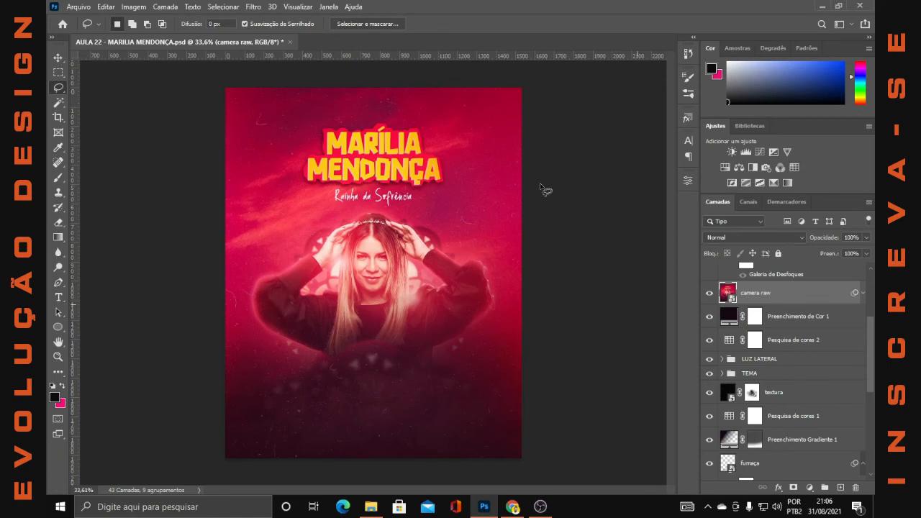
Expand the camera raw layer's smart filters to examine the Filtro Camera Raw entries, and collapse them again
scroll(835, 319, "up", 3)
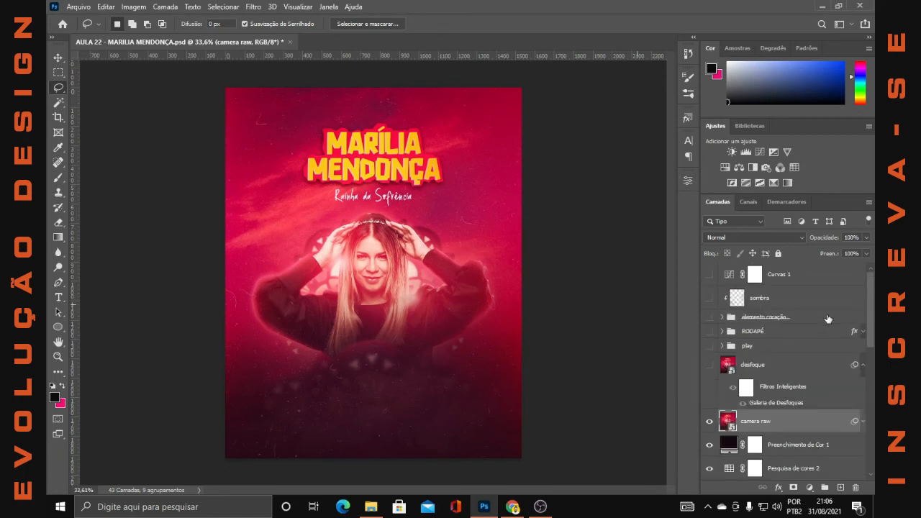
left_click(866, 421)
scroll(792, 410, "down", 1)
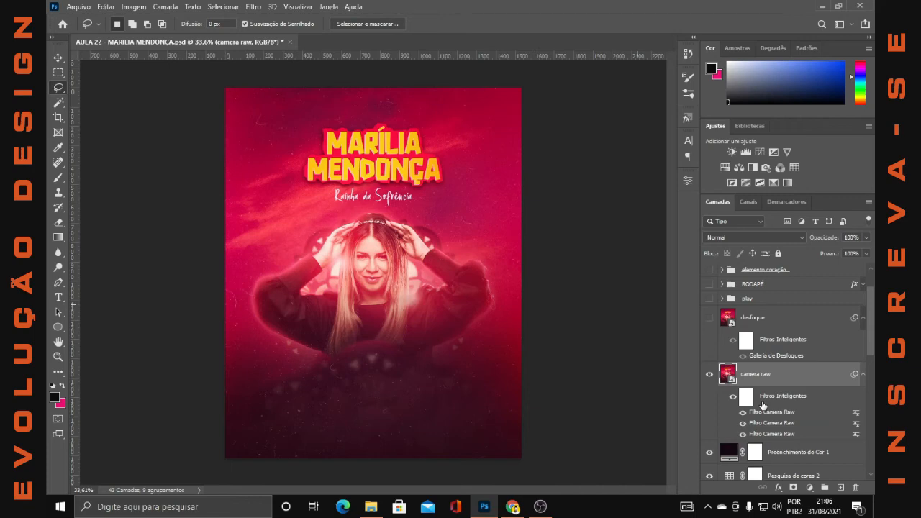
left_click(862, 374)
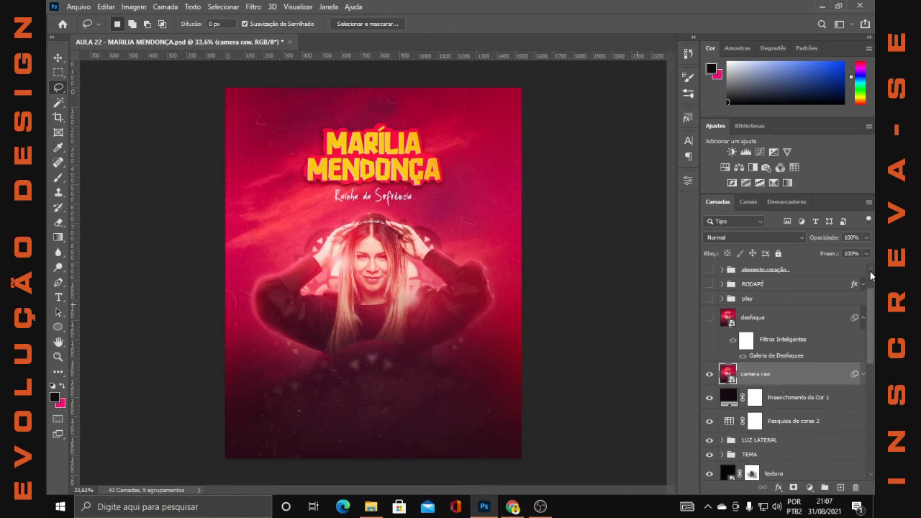
Show and select the desfoque layer with its smart filters expanded, and look up the Galeria de desfoques filter options
left_click(863, 318)
left_click(708, 317)
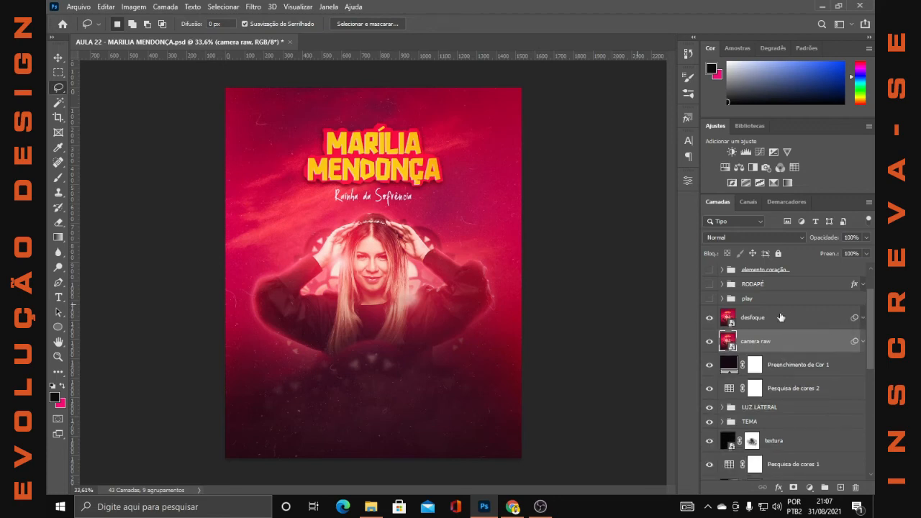
left_click(863, 317)
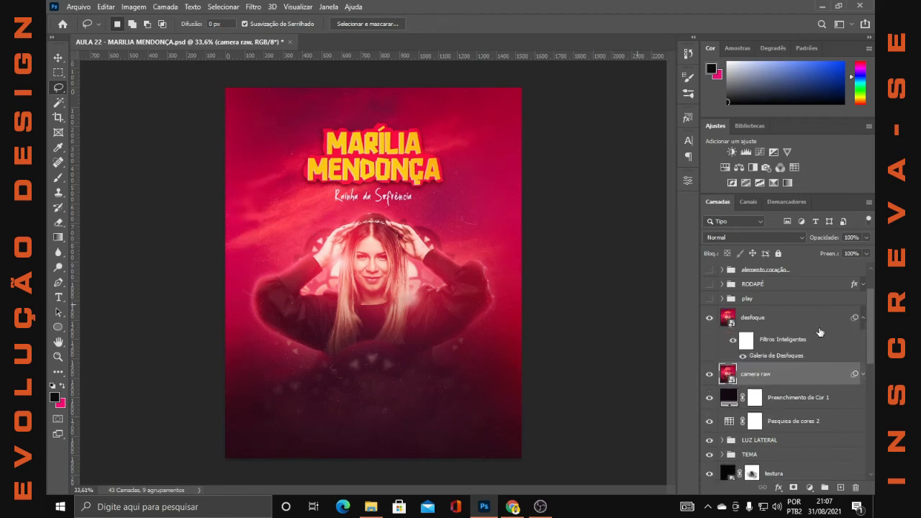
left_click(766, 317)
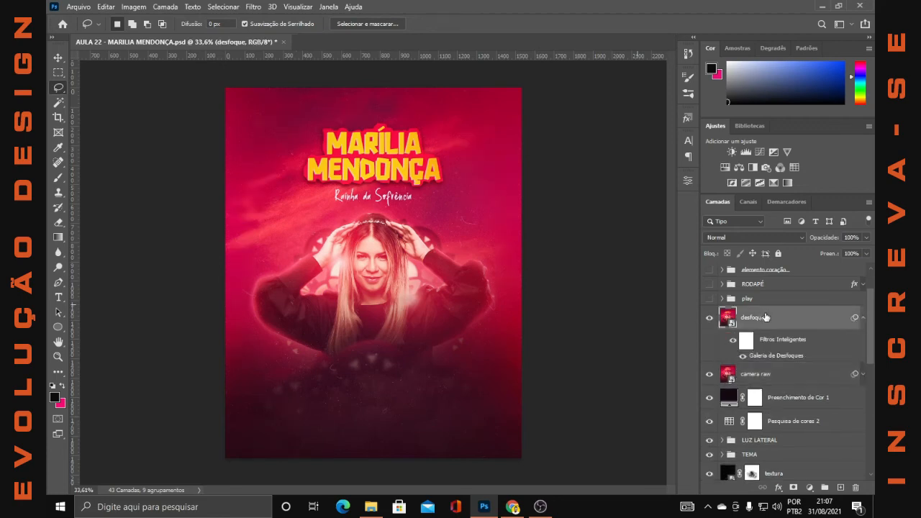
left_click(253, 6)
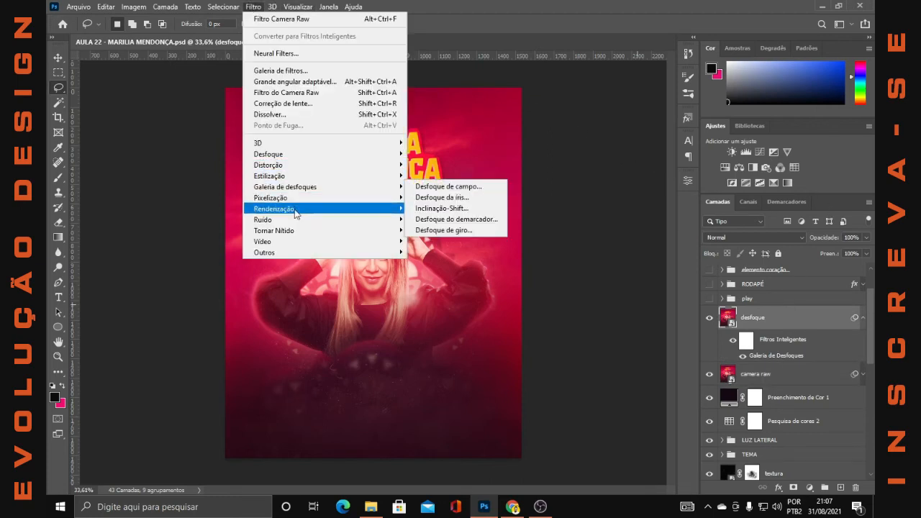
mouse_move(303, 191)
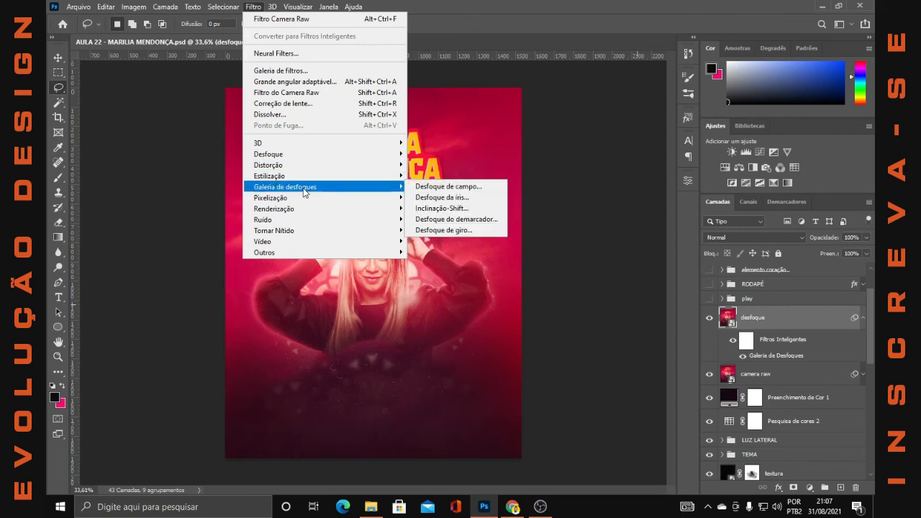
left_click(777, 355)
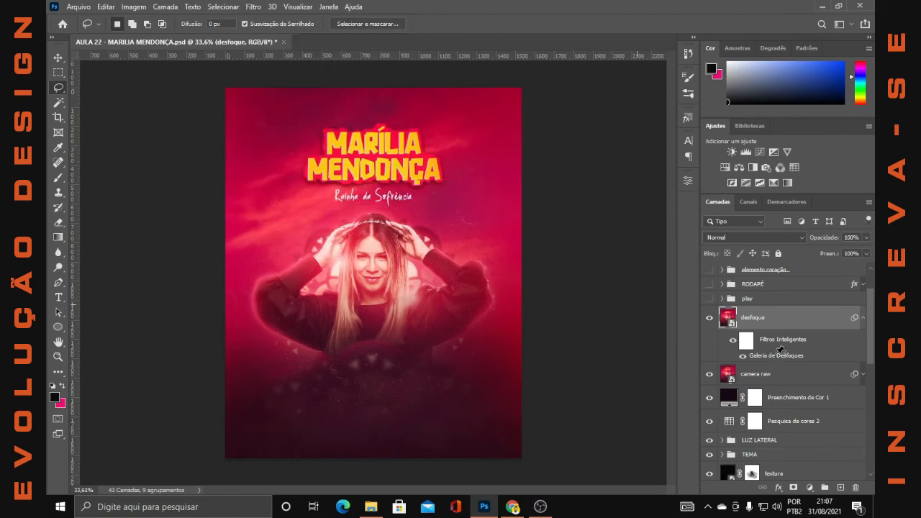
Open the desfoque layer's Galeria de desfoques filter, try resizing the sharp area of the Desfoque da íris, and cancel
double_click(777, 356)
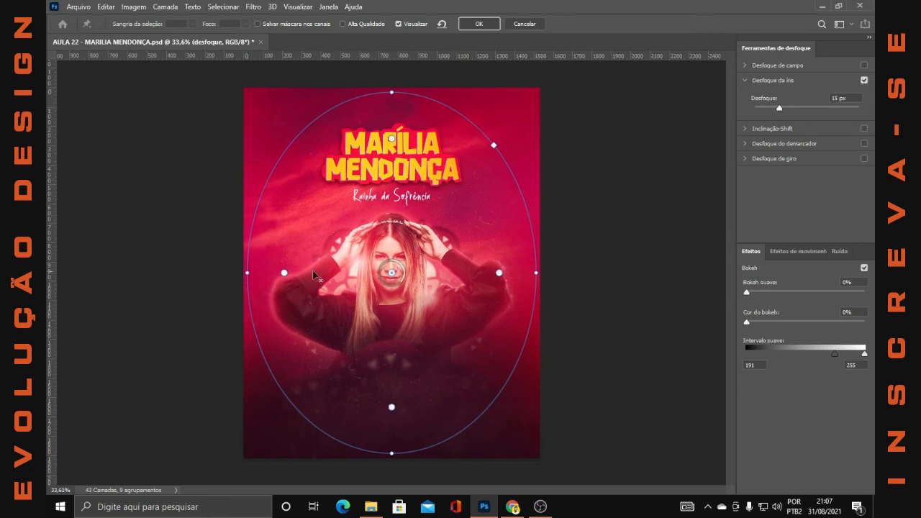
left_click_drag(285, 274, 304, 261)
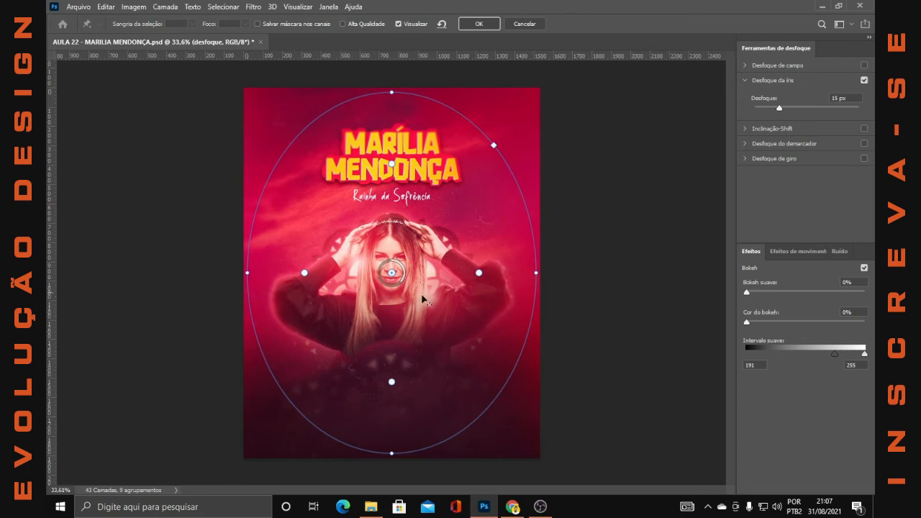
left_click_drag(303, 278, 291, 269)
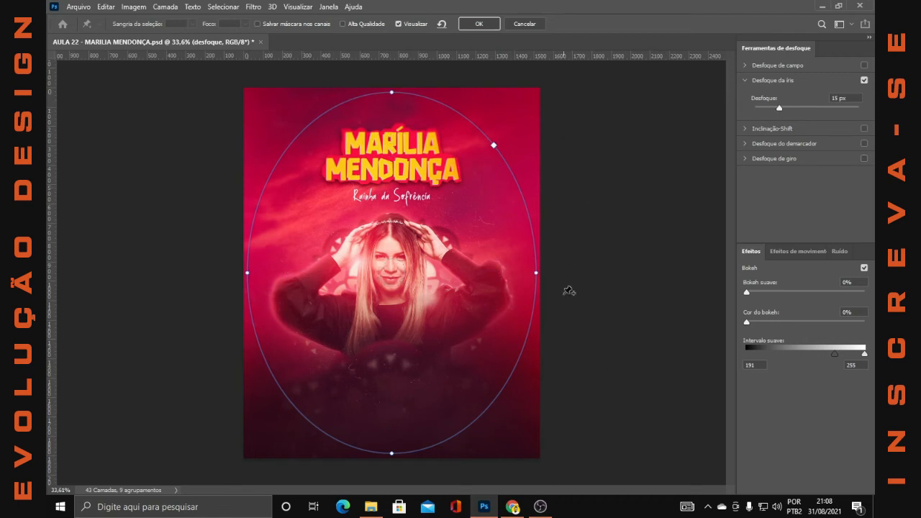
left_click(537, 23)
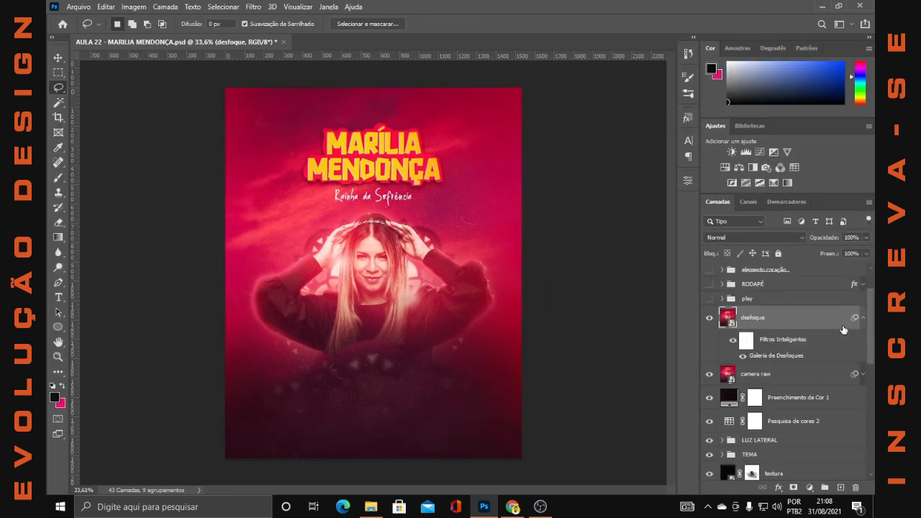
Collapse the desfoque layer's smart filters, then show and expand the play group and select its Retângulo 1 layer
left_click(869, 324)
left_click(862, 321)
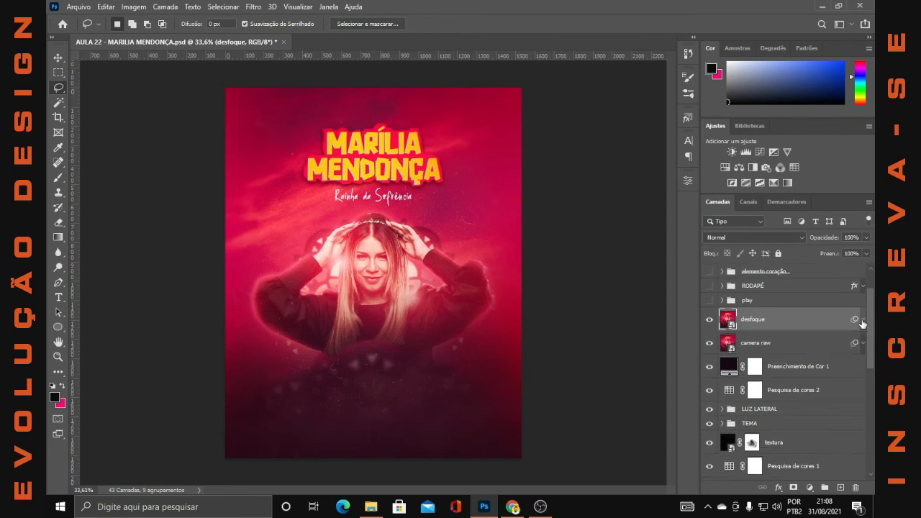
left_click(712, 301)
left_click(723, 303)
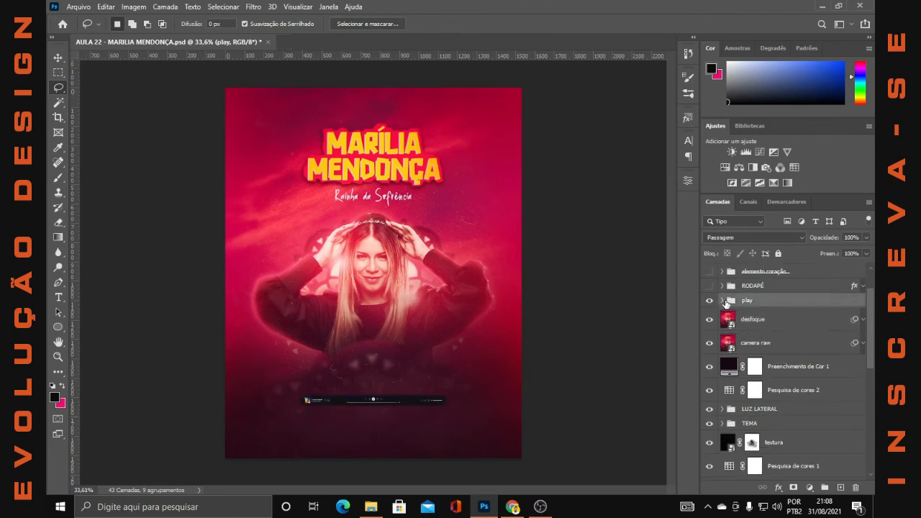
left_click(722, 301)
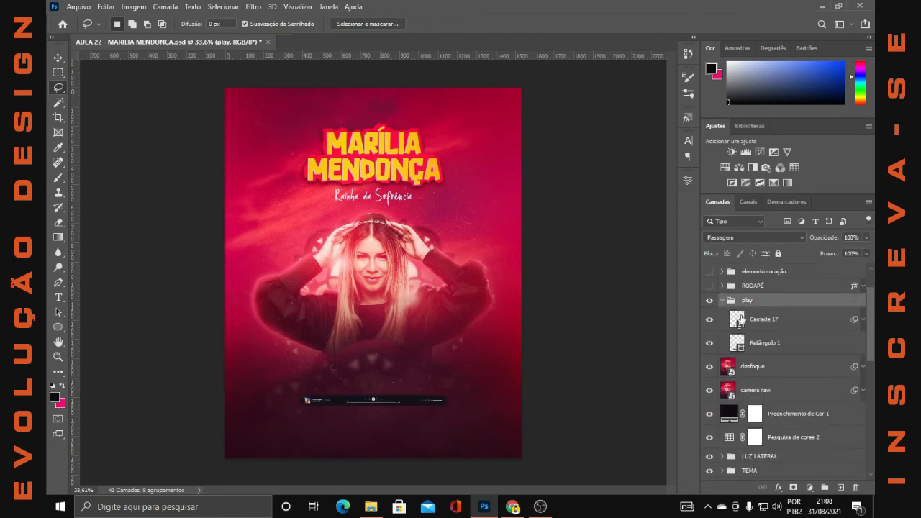
left_click(765, 343)
Examine the music player bar with Camada 17 hidden and shown again, and hide its Retângulo 1 background
scroll(302, 454, "up", 5)
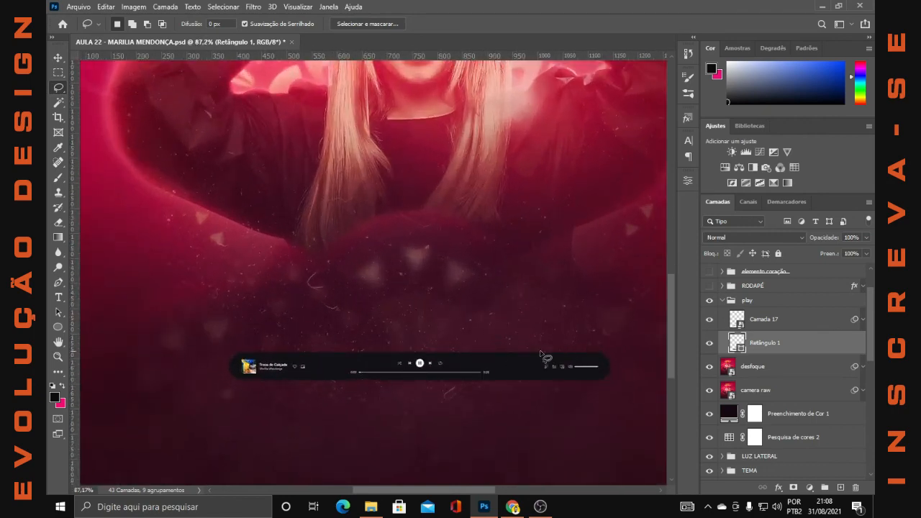
left_click(709, 319)
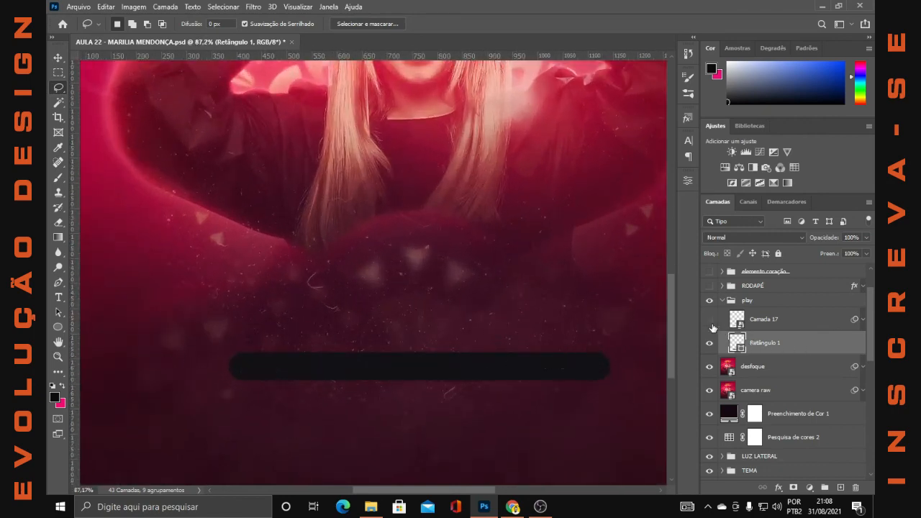
left_click(709, 319)
left_click(710, 343)
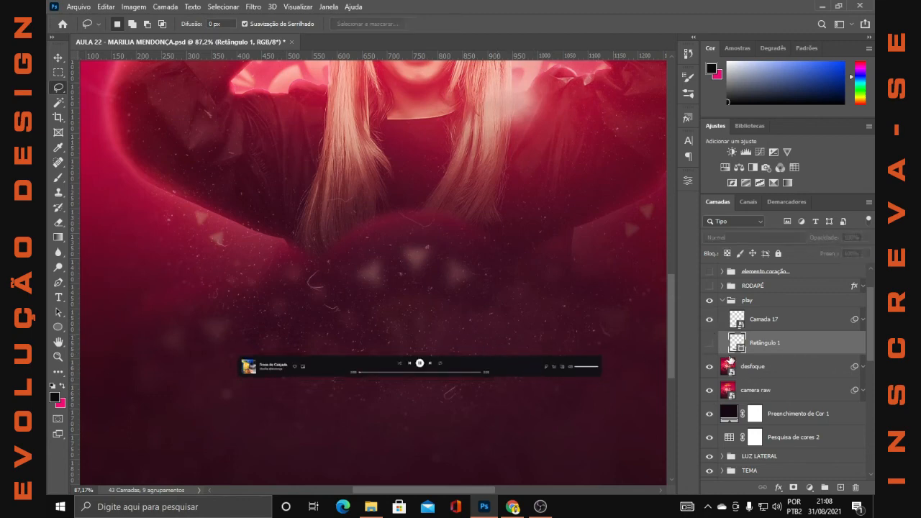
Draw a black rectangle about 883 × 77 px above the player bar on a new layer and fully round its corners
left_click(840, 487)
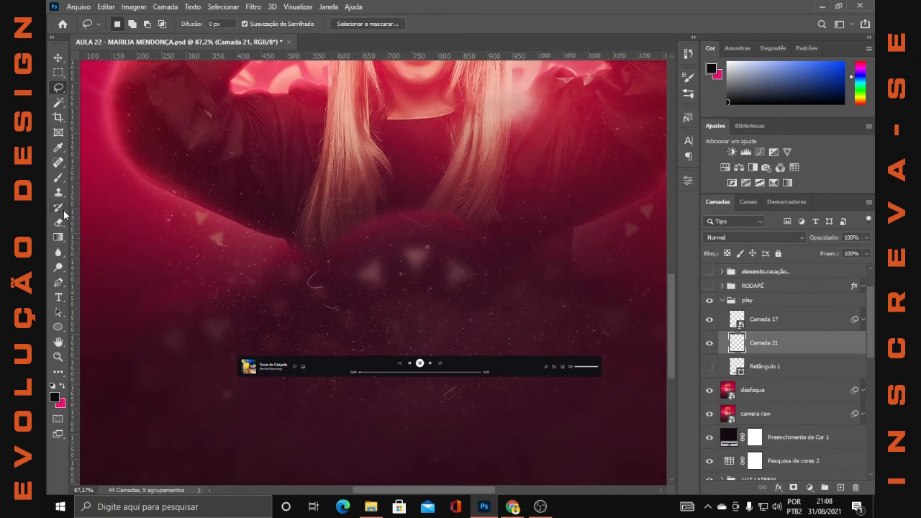
left_click_drag(58, 327, 91, 328)
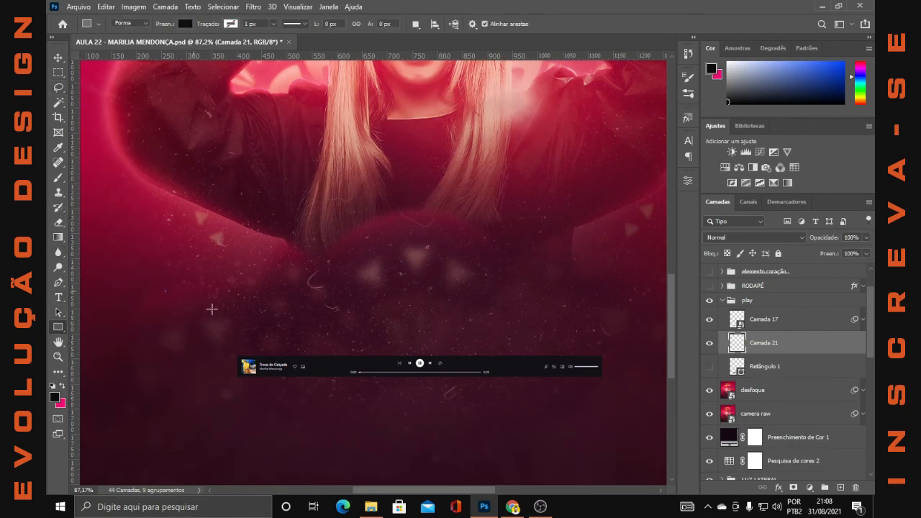
left_click_drag(164, 290, 642, 329)
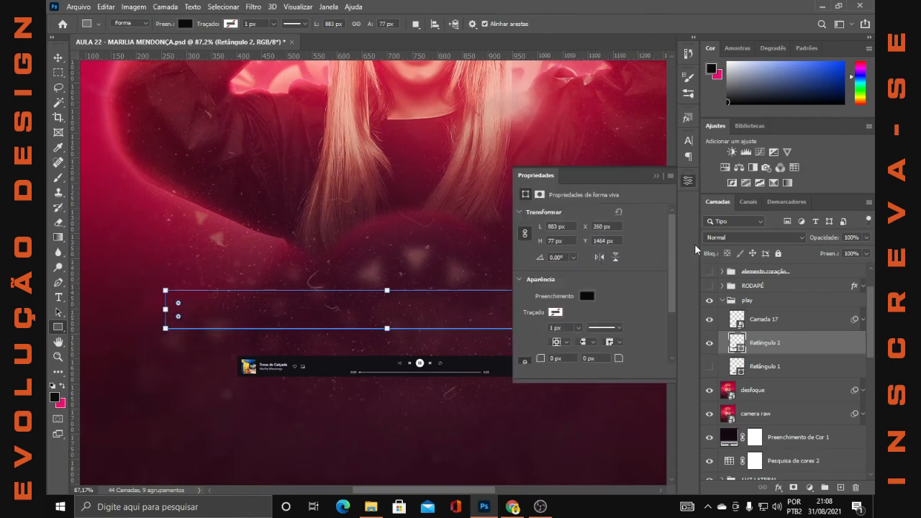
left_click(656, 176)
scroll(138, 298, "up", 1)
left_click_drag(189, 304, 232, 311)
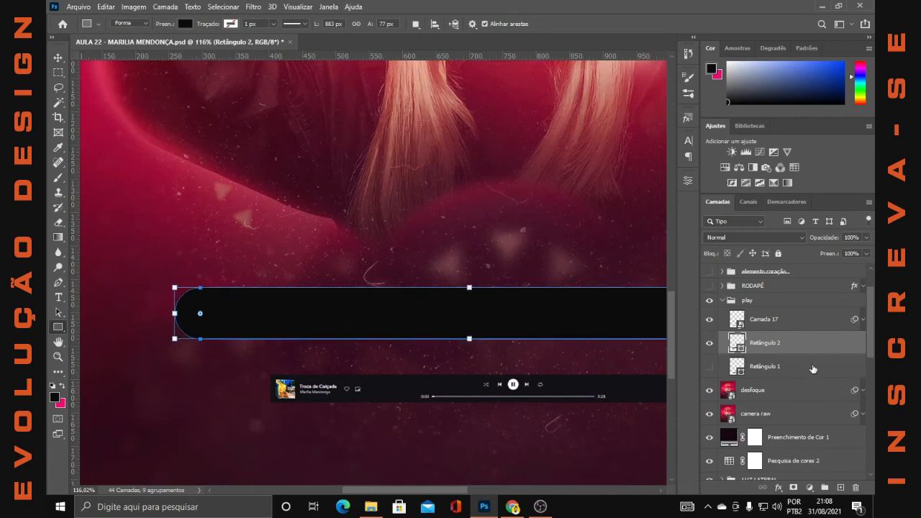
Delete the rounded demonstration rectangle and show the Retângulo 1 background behind the player bar again
key("Delete")
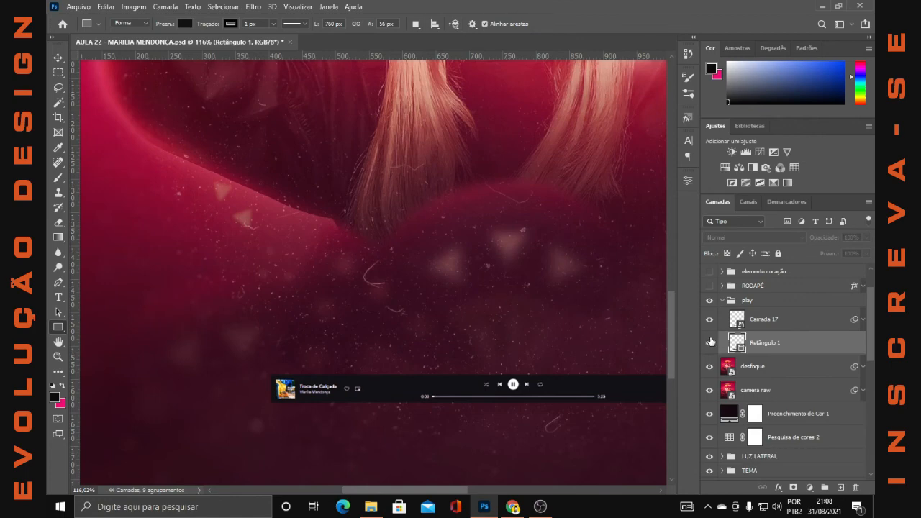
left_click(710, 343)
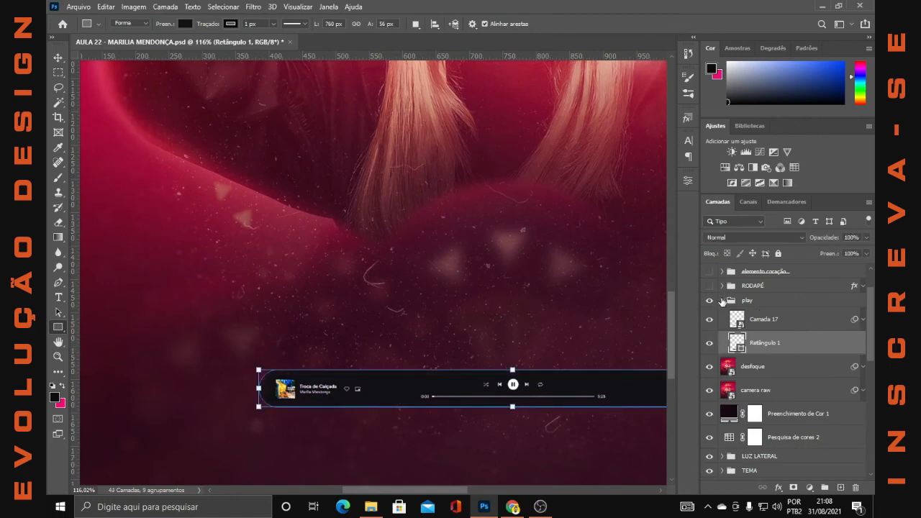
Collapse the play group and show the RODAPÉ footer group
left_click(722, 302)
scroll(617, 297, "down", 3)
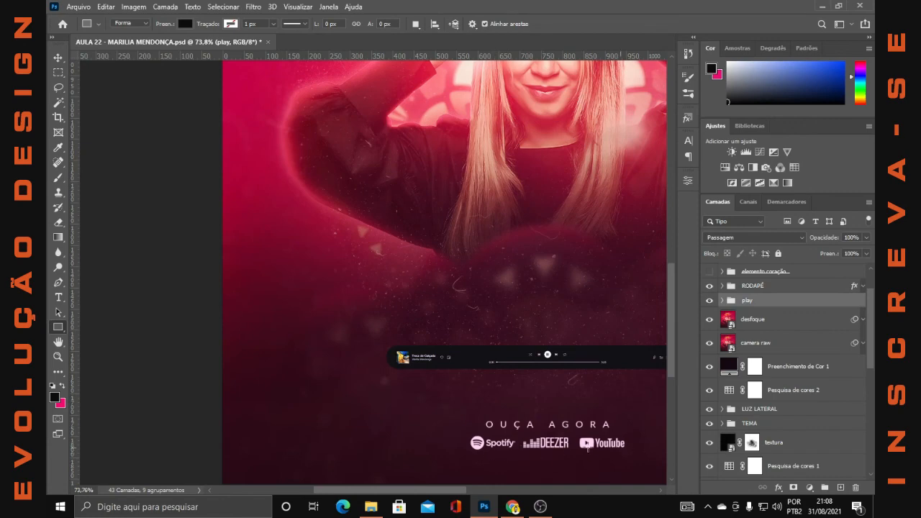
scroll(668, 452, "down", 1)
scroll(608, 392, "down", 3)
scroll(762, 306, "up", 1)
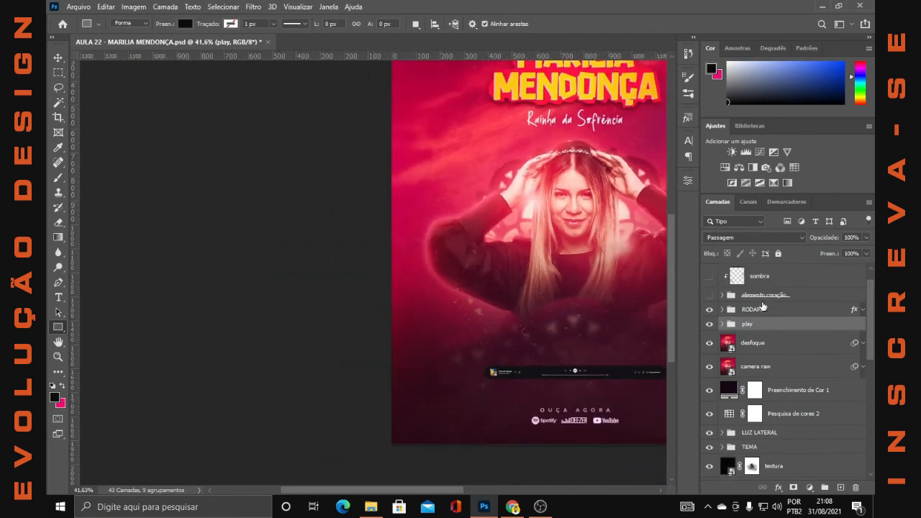
Show and expand the elemento coração group, and list the effects and smart filters of its lower coração layer
left_click(709, 295)
scroll(324, 317, "down", 2)
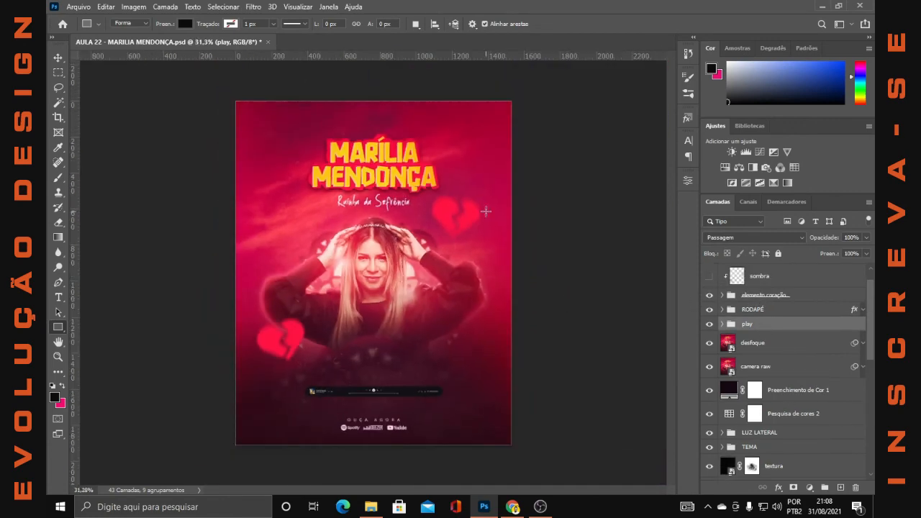
scroll(280, 317, "up", 1)
scroll(280, 318, "up", 1)
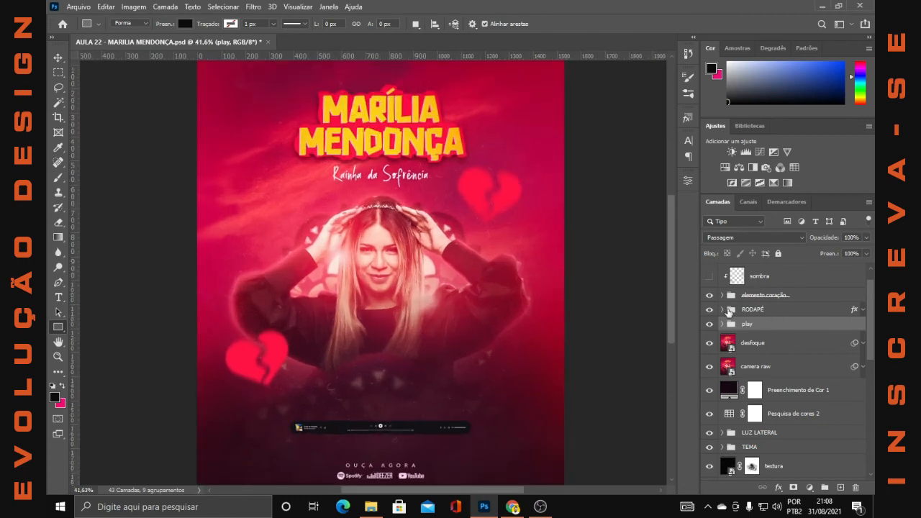
left_click(730, 297)
left_click(722, 296)
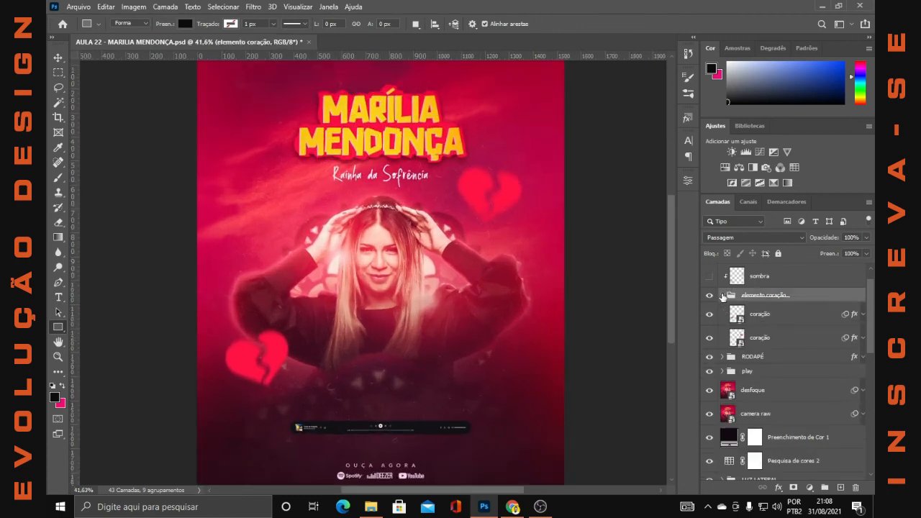
left_click(862, 338)
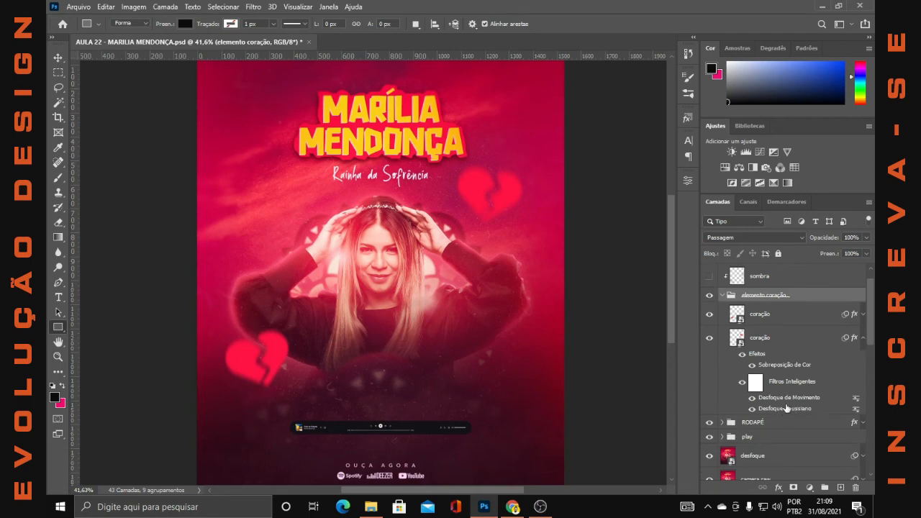
Examine the lower coração layer's Color Overlay by hiding and showing its effects and checking the overlay settings without changing them
left_click(743, 354)
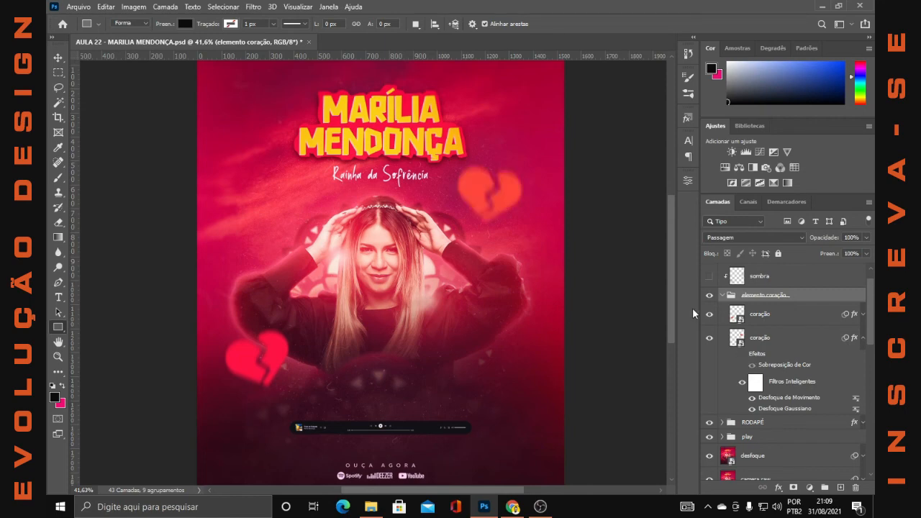
scroll(518, 212, "up", 1)
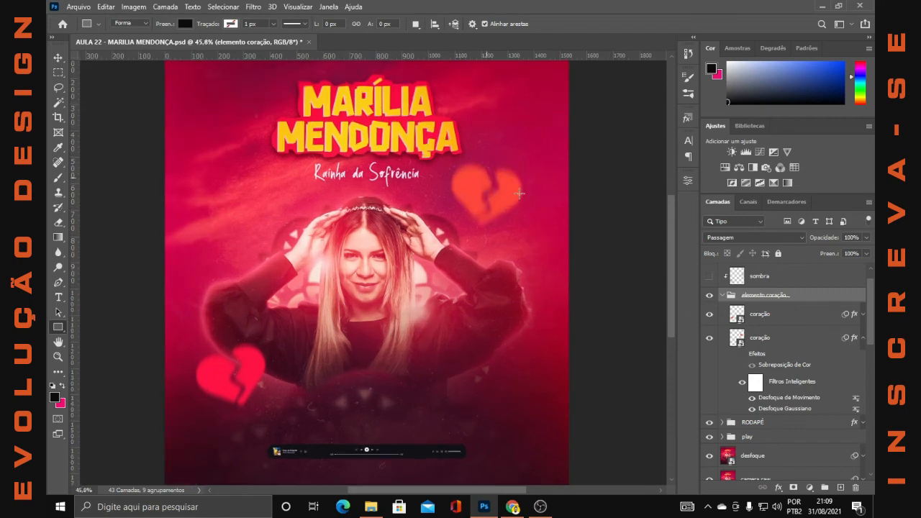
left_click(743, 354)
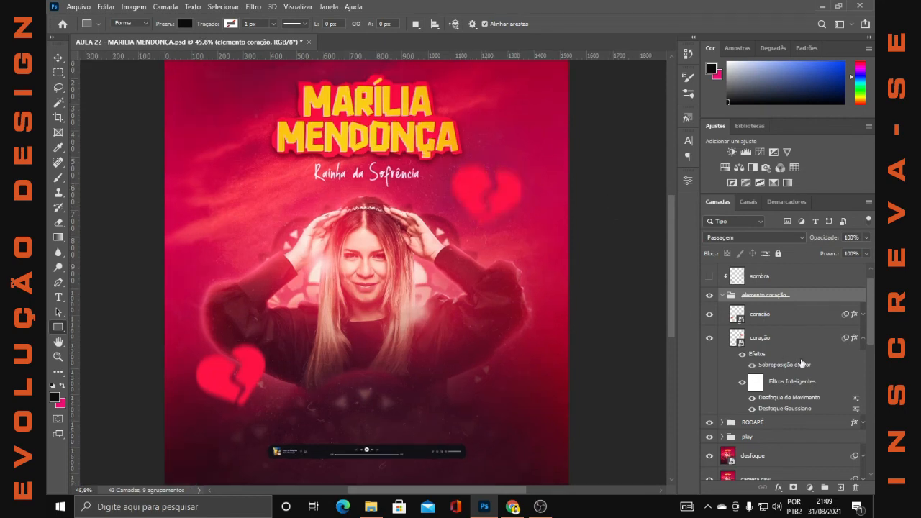
double_click(781, 367)
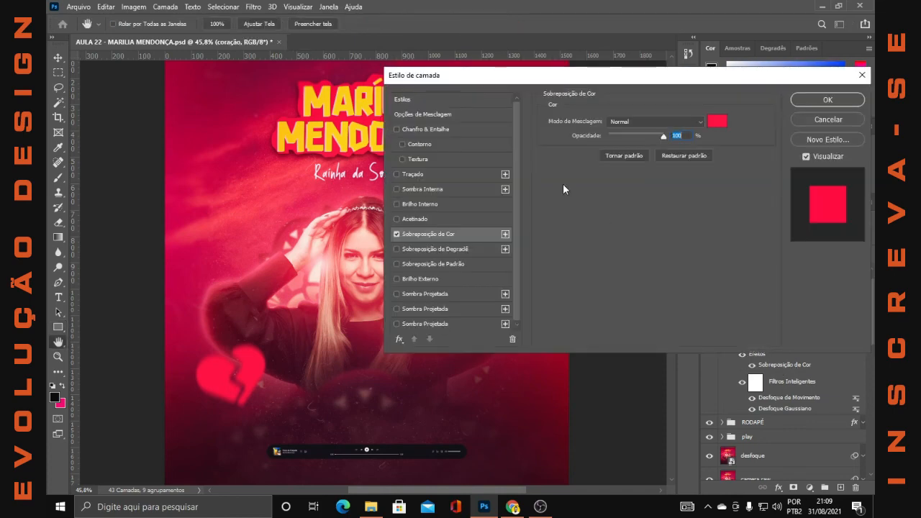
left_click(835, 121)
double_click(814, 337)
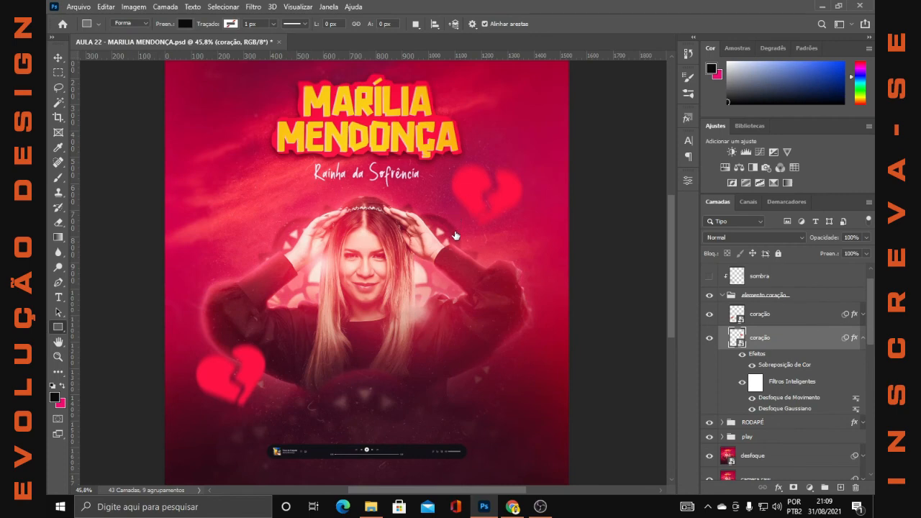
left_click(431, 234)
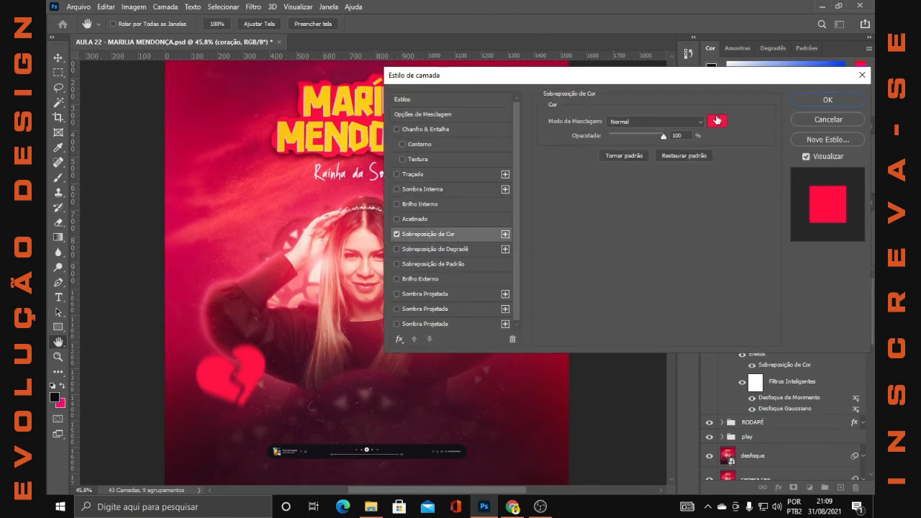
left_click(817, 123)
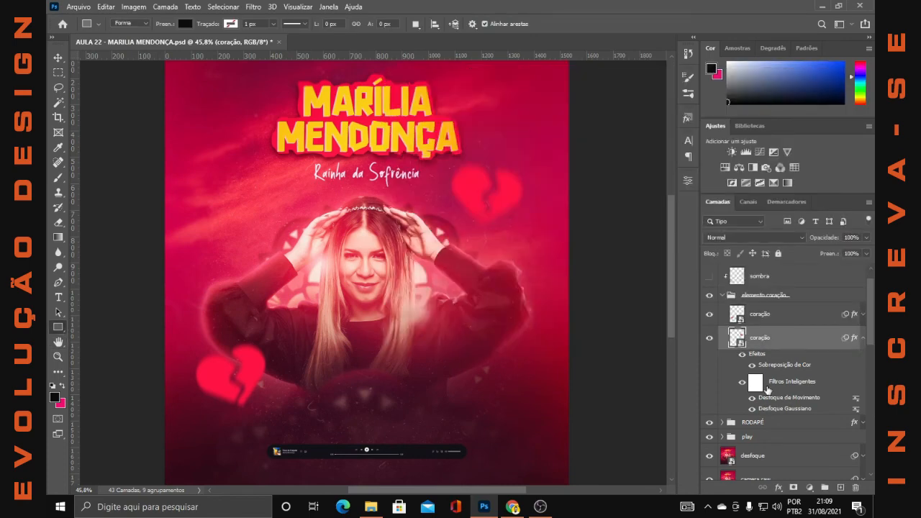
Check the Motion Blur and Gaussian Blur smart filter settings of the lower coração layer without changing them
double_click(783, 398)
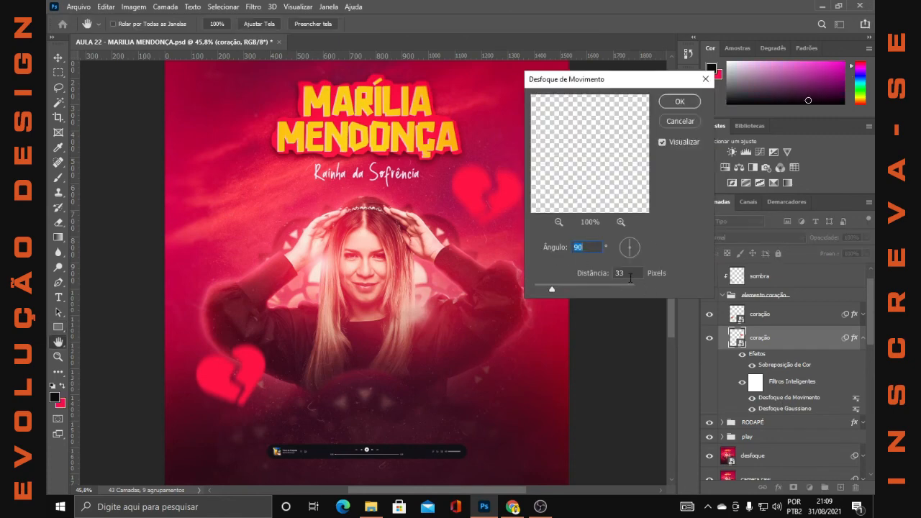
left_click(689, 124)
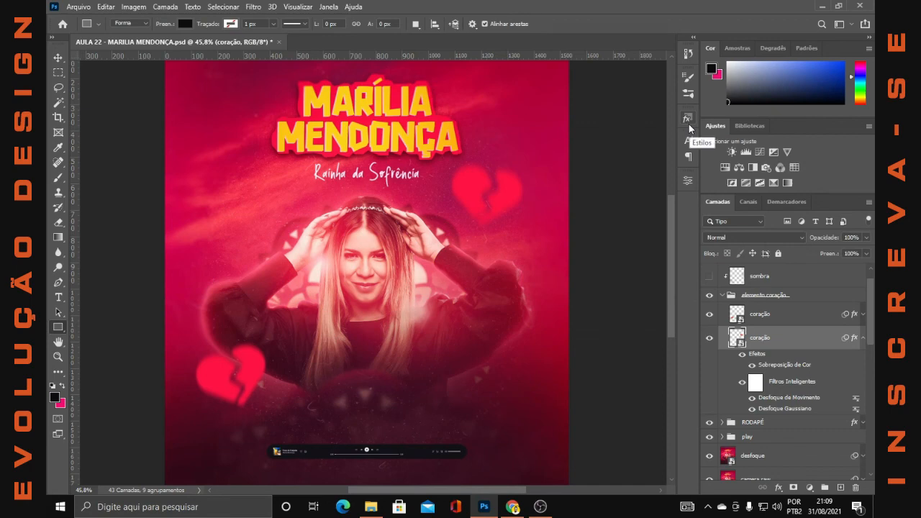
double_click(776, 412)
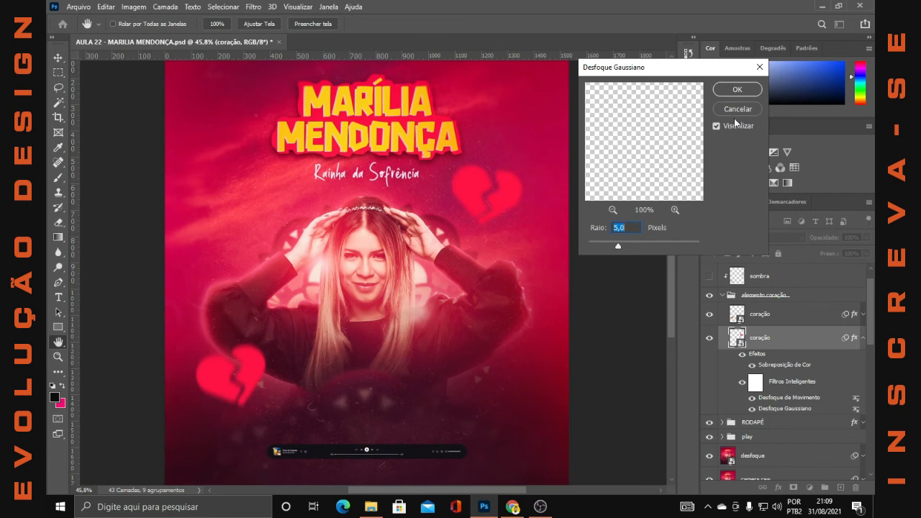
left_click(737, 109)
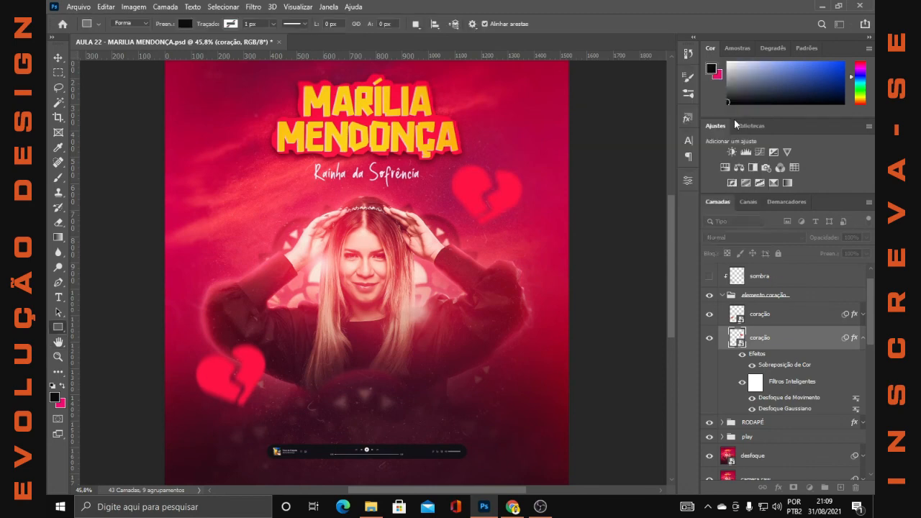
Collapse the elemento coração group, then show and select the clipped sombra layer above it
left_click(722, 297)
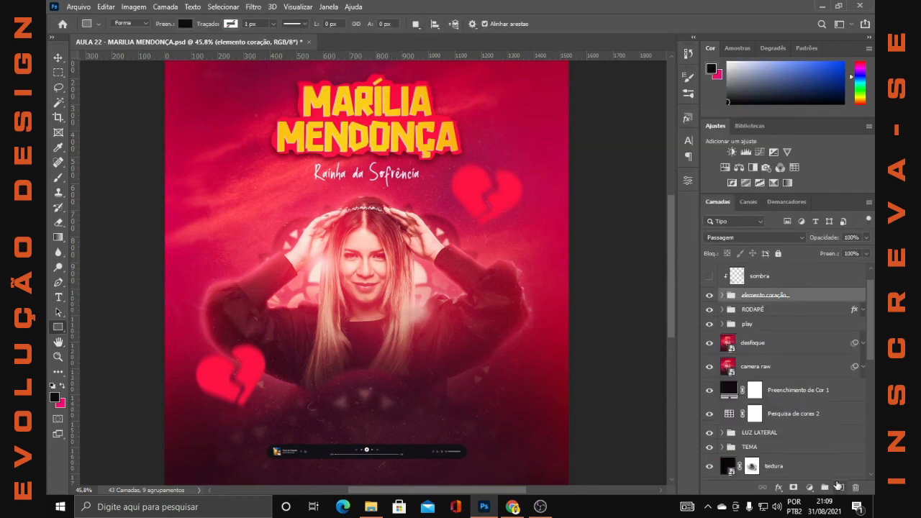
left_click_drag(769, 298, 755, 283)
left_click(709, 276)
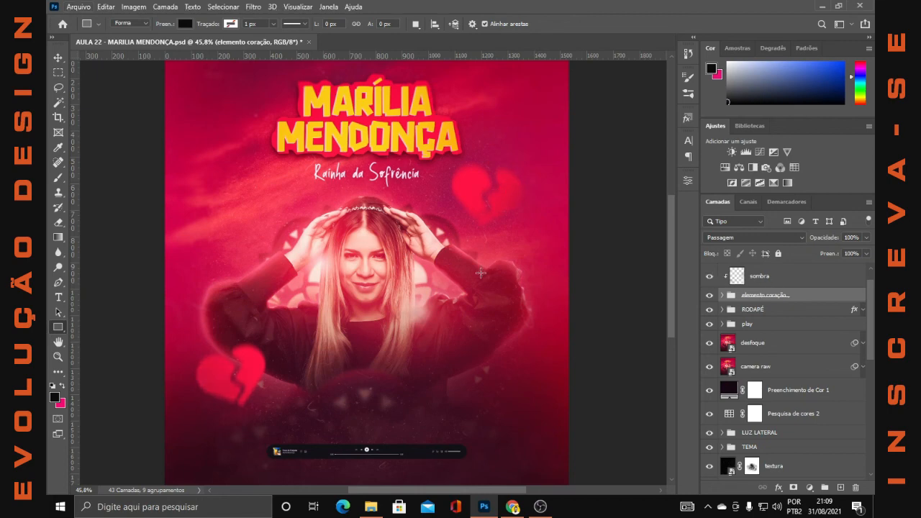
left_click(736, 281)
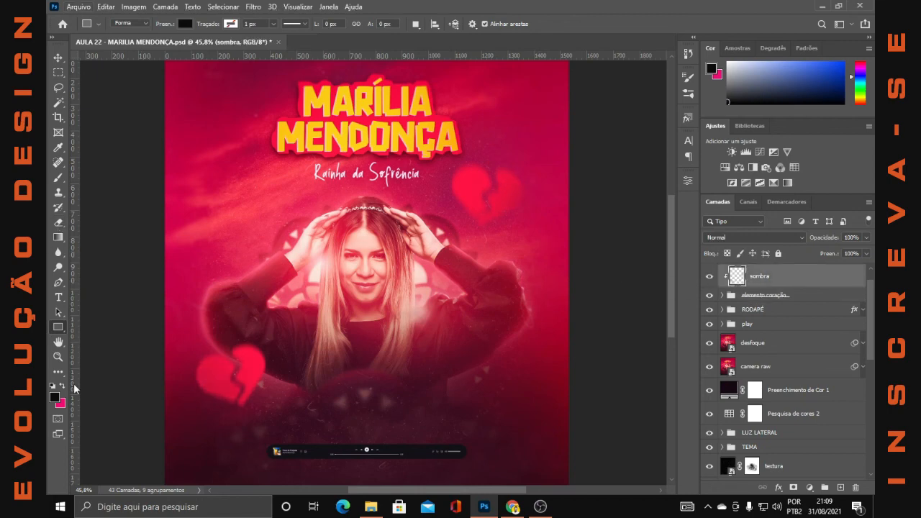
Examine the foreground colour and the Brush tool's opacity for painting shadows over the flyer's edges on the sombra layer
left_click(55, 397)
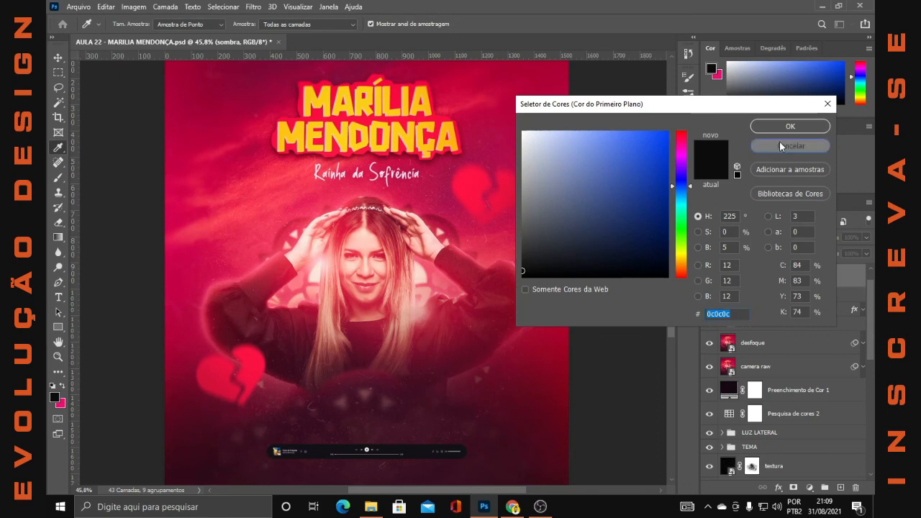
left_click(775, 146)
left_click(58, 178)
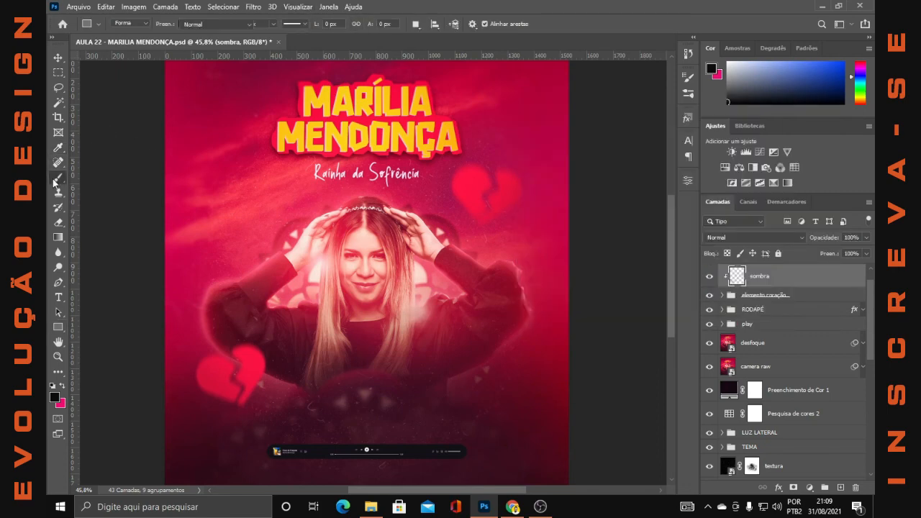
left_click_drag(280, 27, 272, 25)
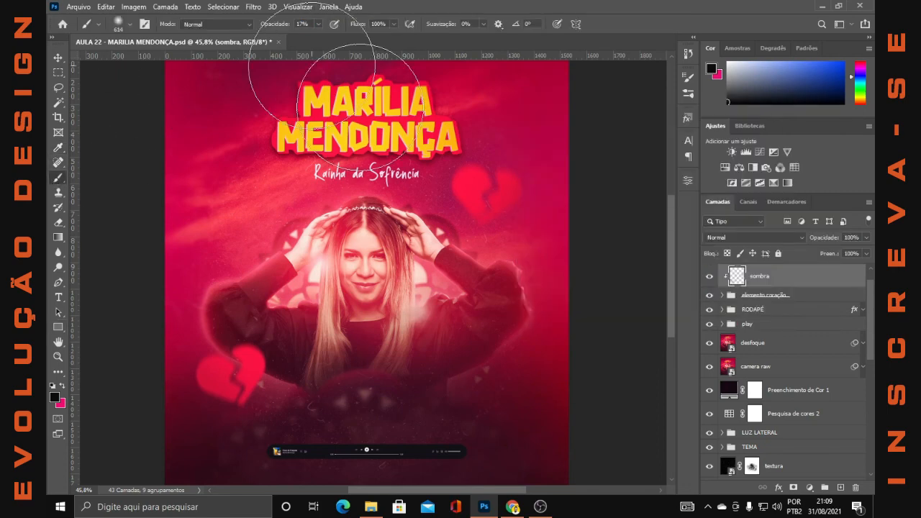
mouse_move(551, 187)
left_mouse_down()
mouse_move(550, 201)
mouse_move(578, 216)
left_mouse_up()
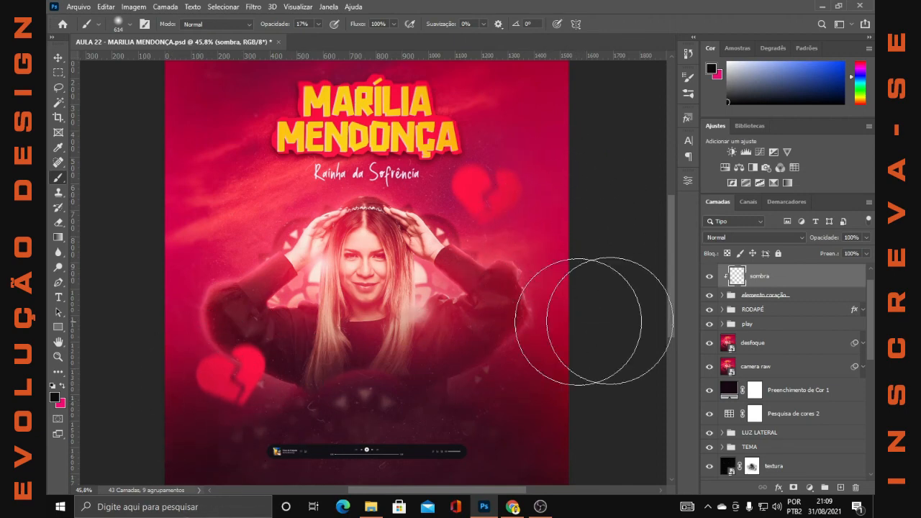
Compare the whole flyer with the sombra layer hidden and shown, leaving the layer visible
left_click(709, 276)
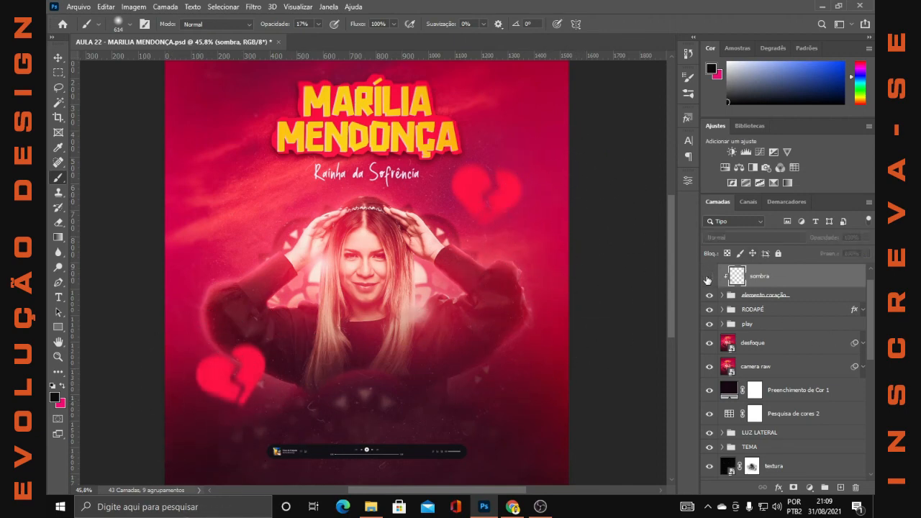
left_click(708, 277)
scroll(596, 278, "down", 1)
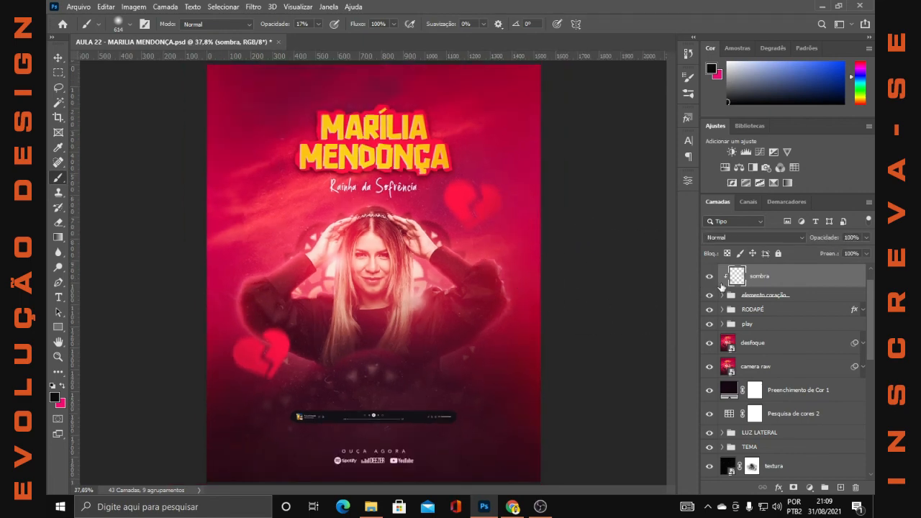
left_click(710, 277)
left_click(710, 277)
scroll(626, 319, "down", 2)
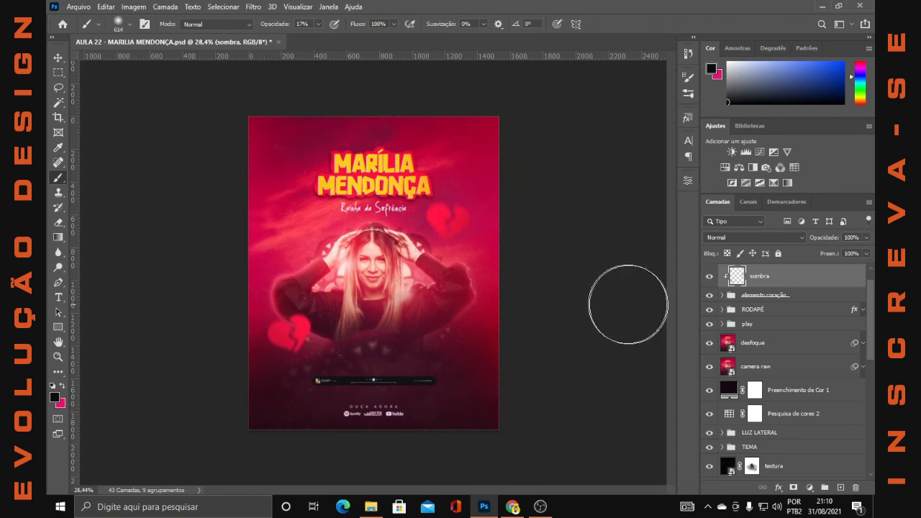
Activate the Move tool and deselect all layers
scroll(627, 305, "up", 1)
left_click(58, 57)
left_click(140, 115)
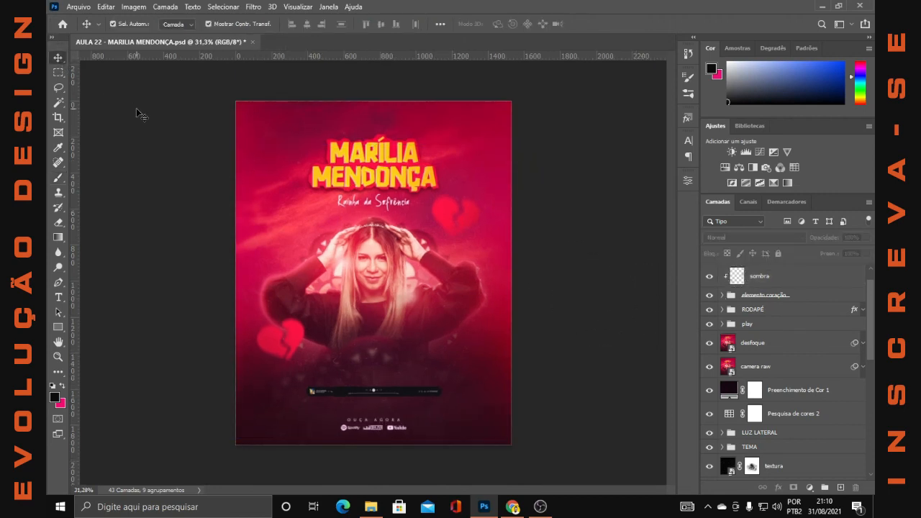
scroll(141, 115, "up", 2)
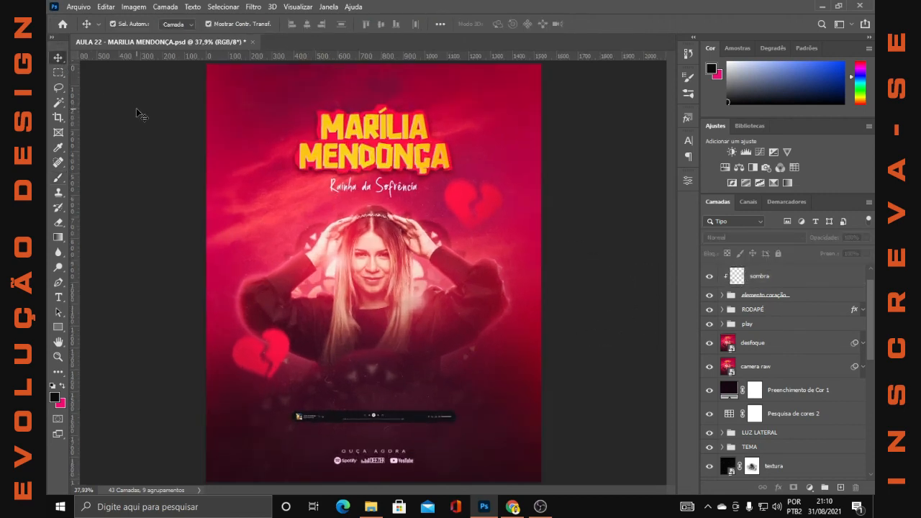